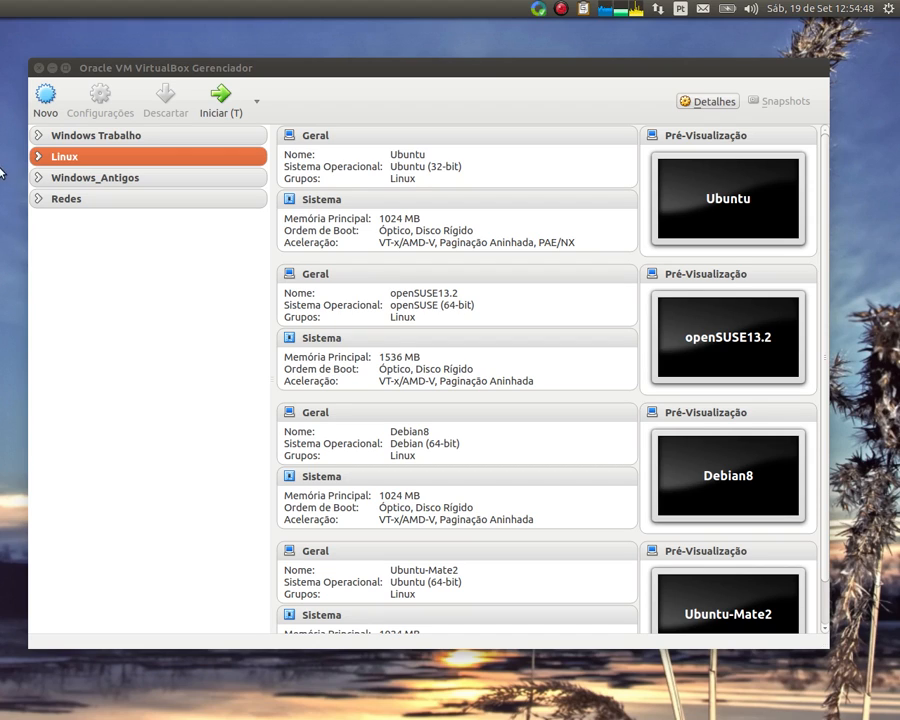
Start a new Linux virtual machine with 1024 MB of memory
click(45, 100)
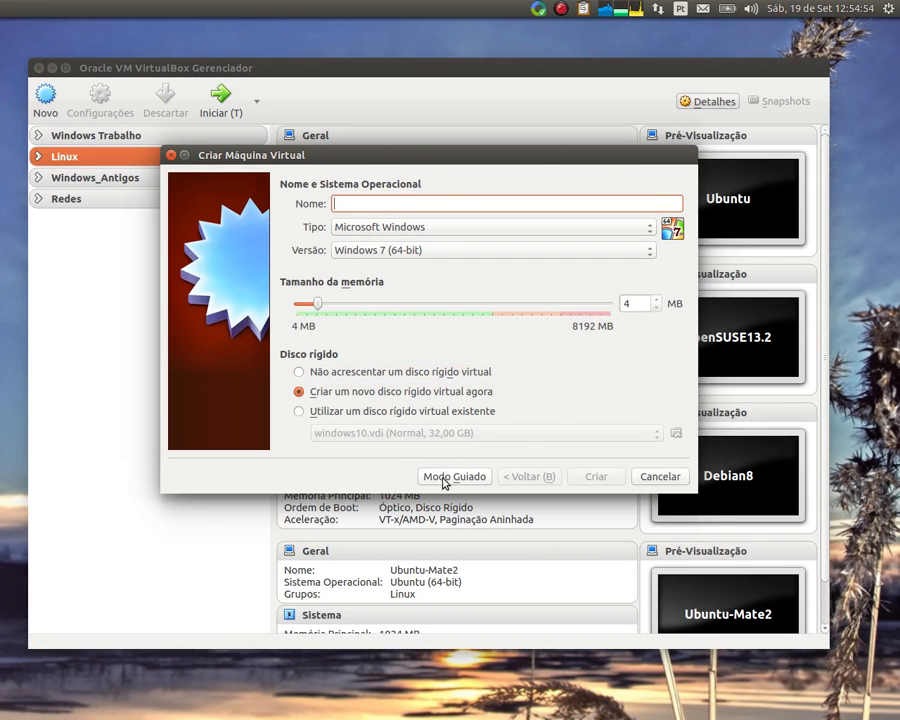
click(446, 227)
click(427, 243)
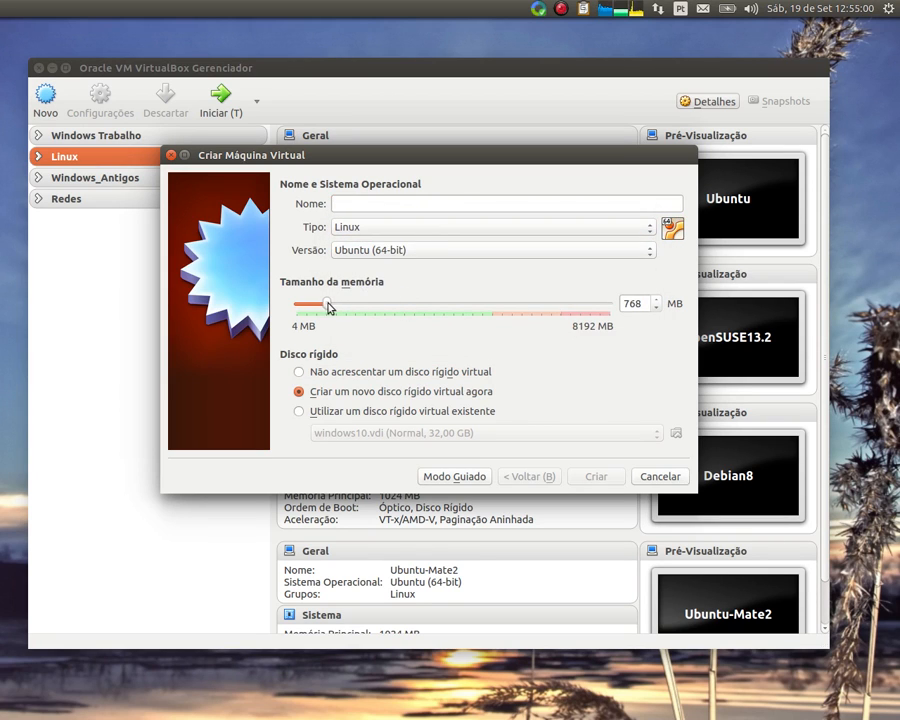
mouse_move(331, 306)
mouse_down()
mouse_move(346, 308)
mouse_move(337, 310)
mouse_up()
Name the new machine UbuntuParticionado
click(407, 209)
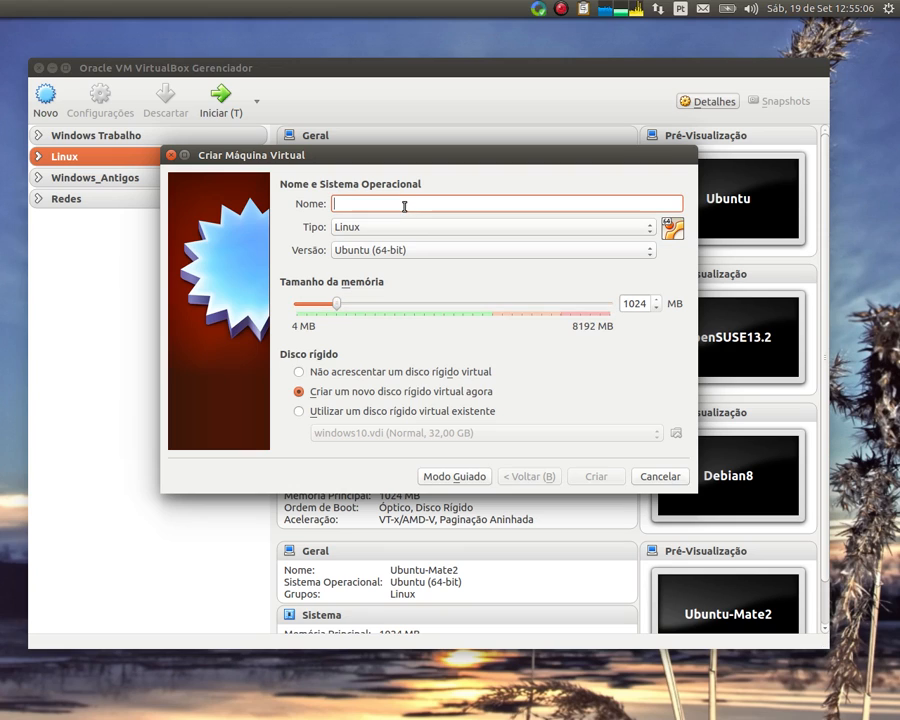
text(Uub)
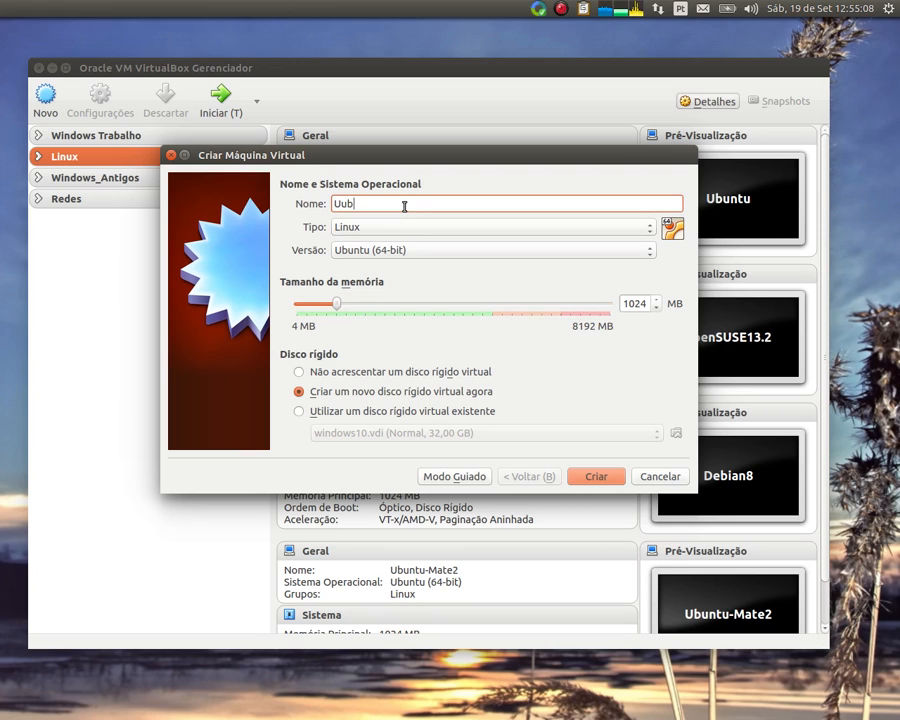
key(BackSpace)
key(BackSpace)
text(buntu Particionado)
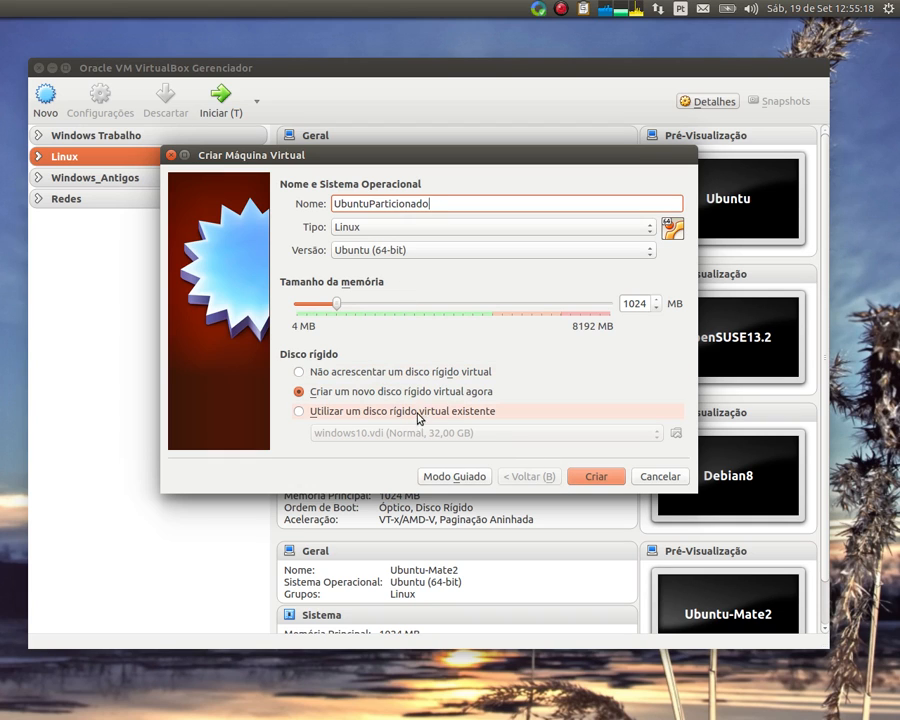
Create a 16,30 GB dynamically allocated VDI disk and finish the machine
click(586, 478)
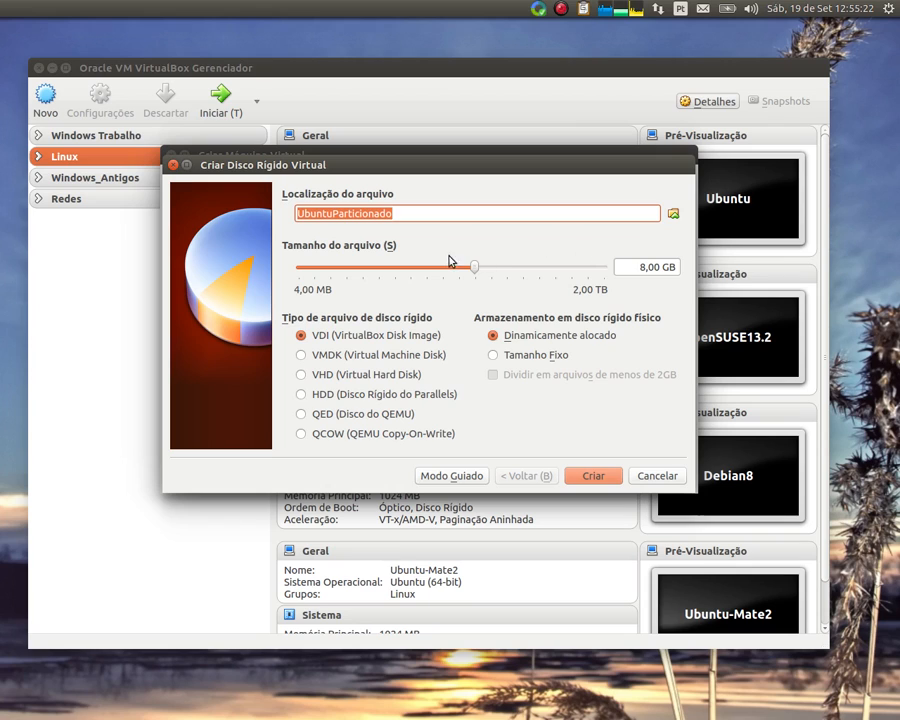
drag(479, 270, 481, 269)
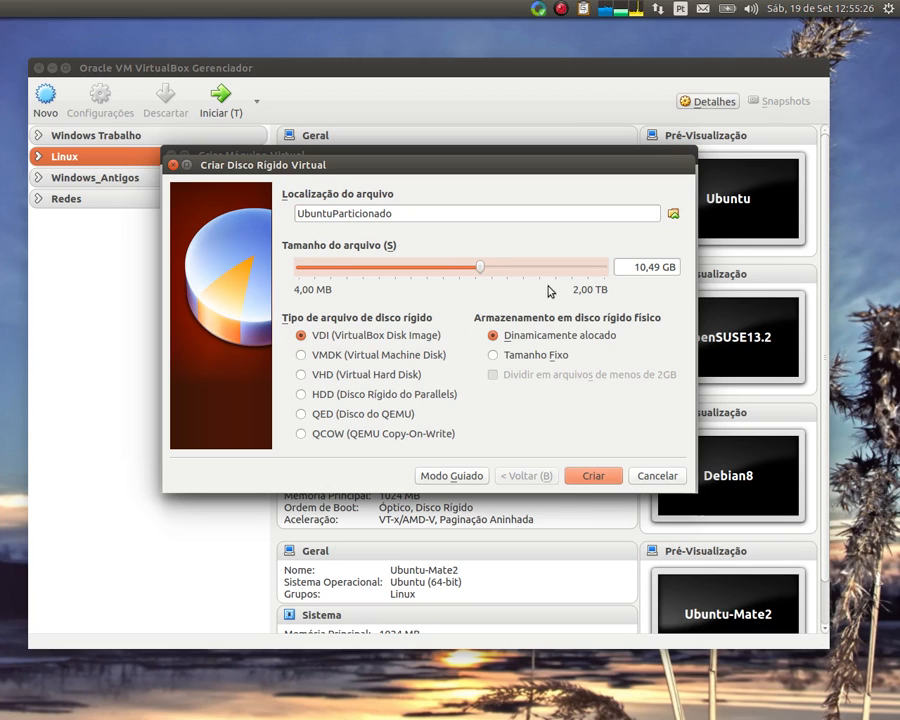
mouse_move(482, 266)
mouse_down()
mouse_move(498, 274)
mouse_move(448, 272)
mouse_move(512, 275)
mouse_move(491, 277)
mouse_up()
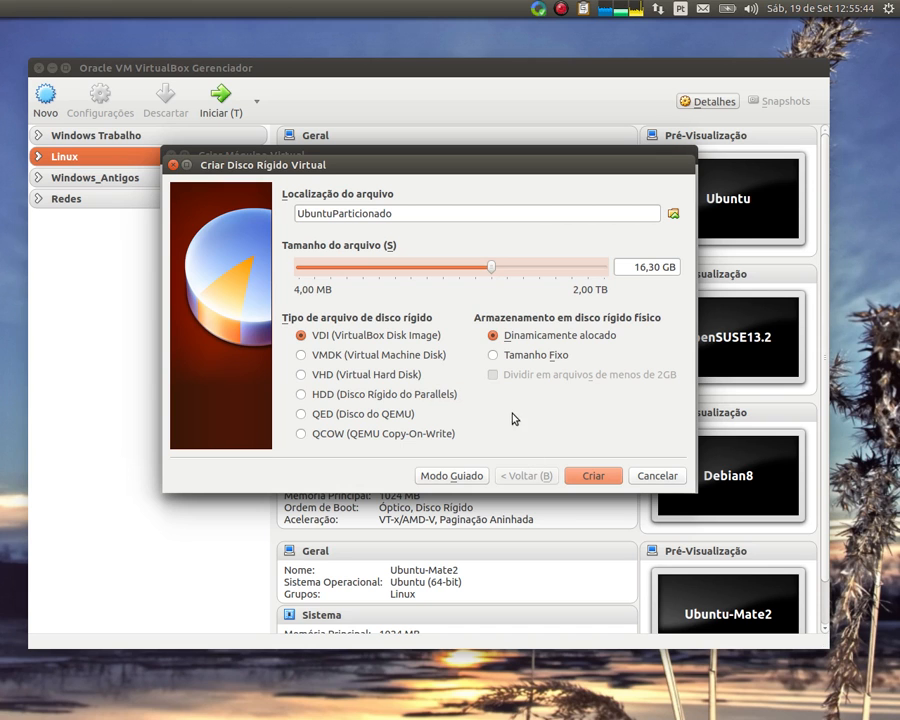
click(588, 477)
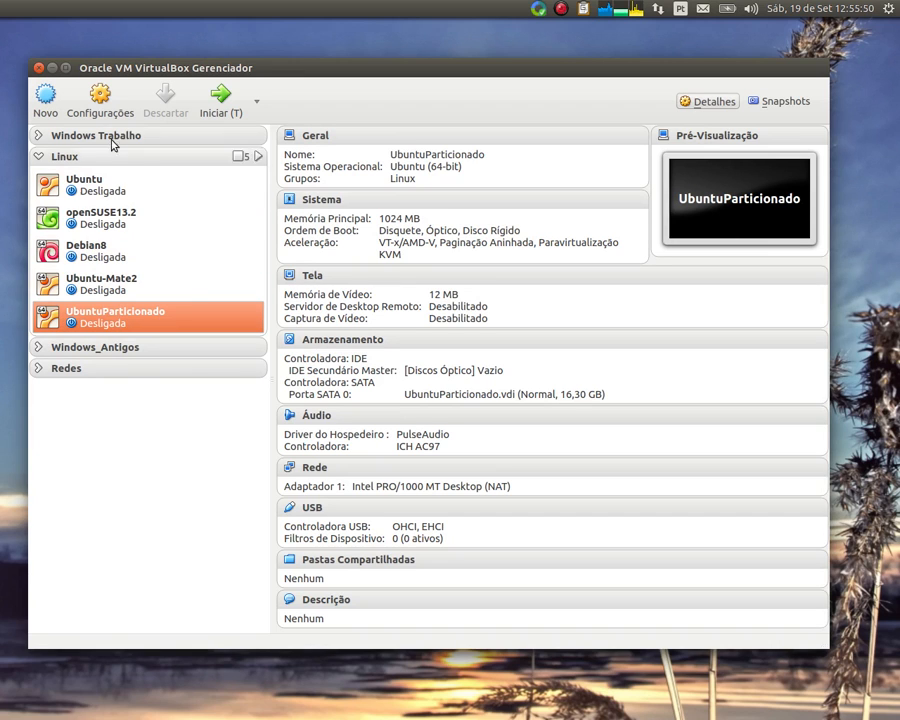
In System settings, disable Floppy and move it to the end of the boot order
click(97, 100)
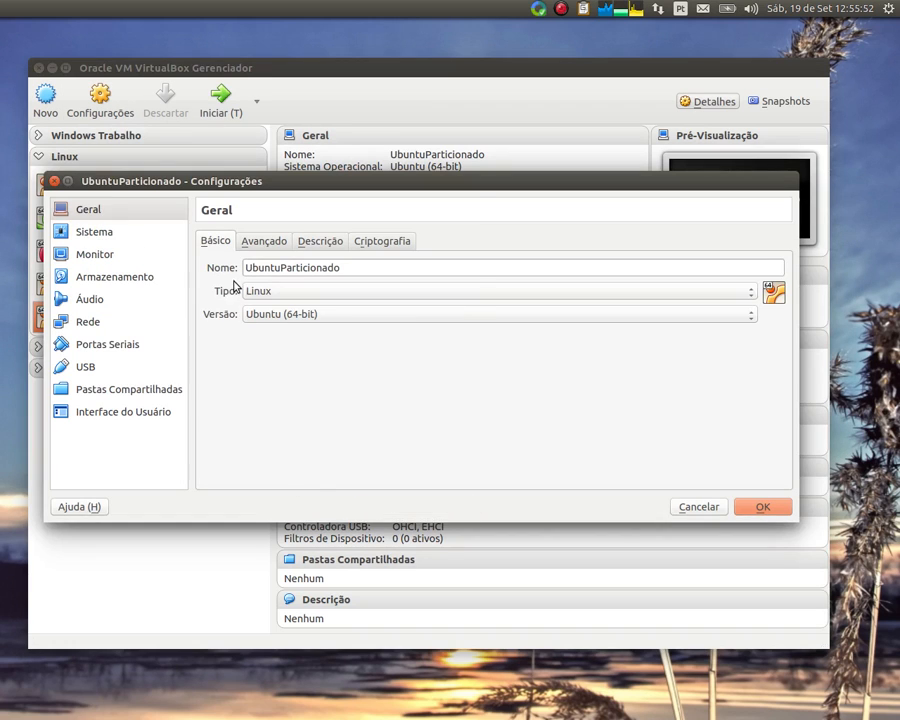
click(95, 231)
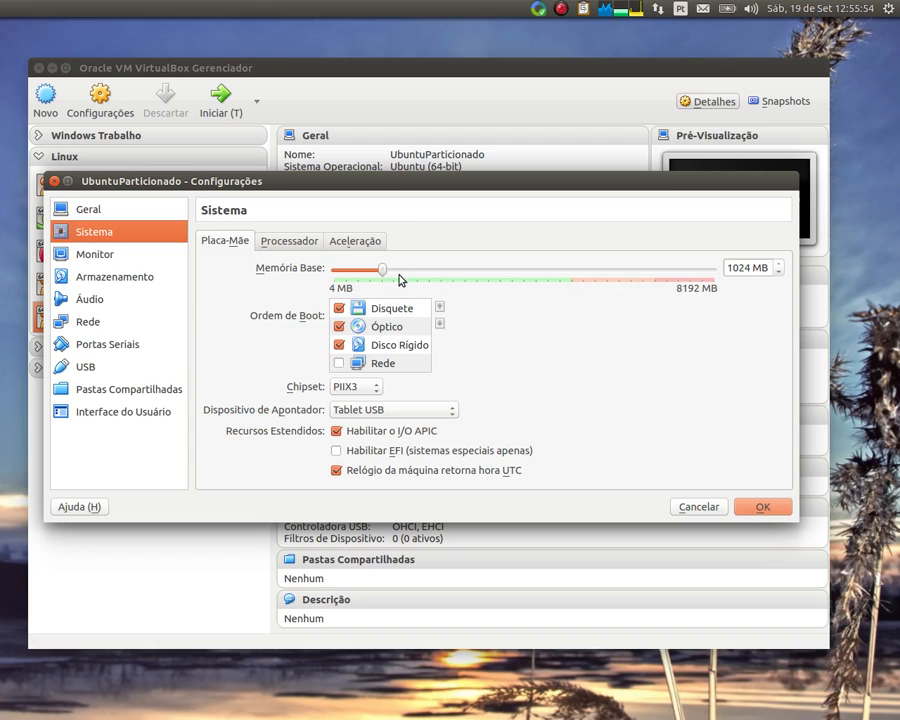
click(339, 308)
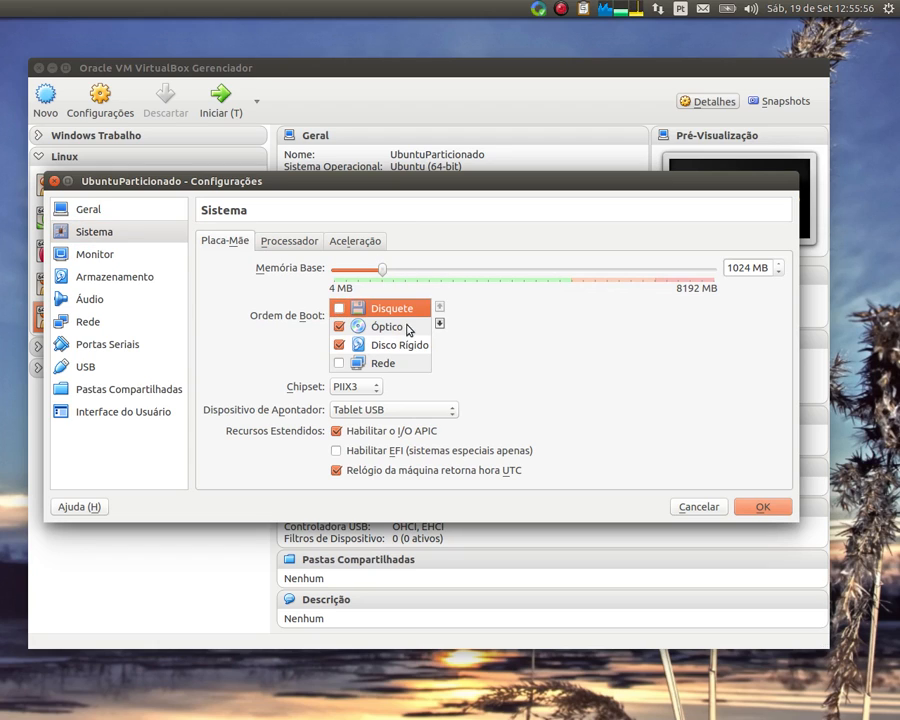
click(439, 324)
click(439, 324)
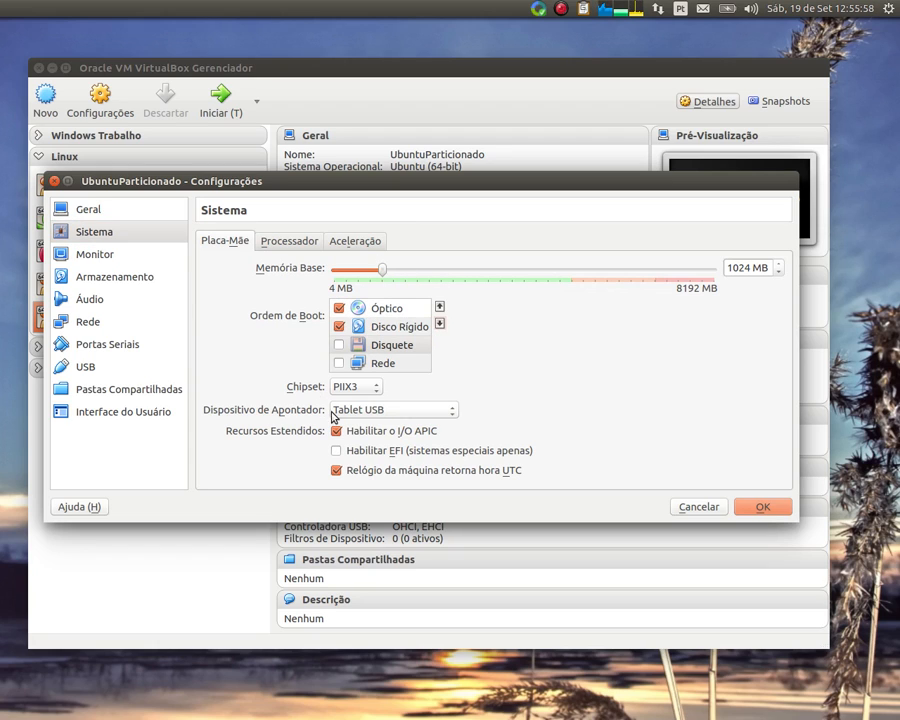
Keep the processor count at 1 and go to the Monitor display settings
click(281, 246)
mouse_move(317, 270)
mouse_down()
mouse_move(479, 299)
mouse_move(351, 299)
mouse_move(737, 300)
mouse_move(314, 286)
mouse_up()
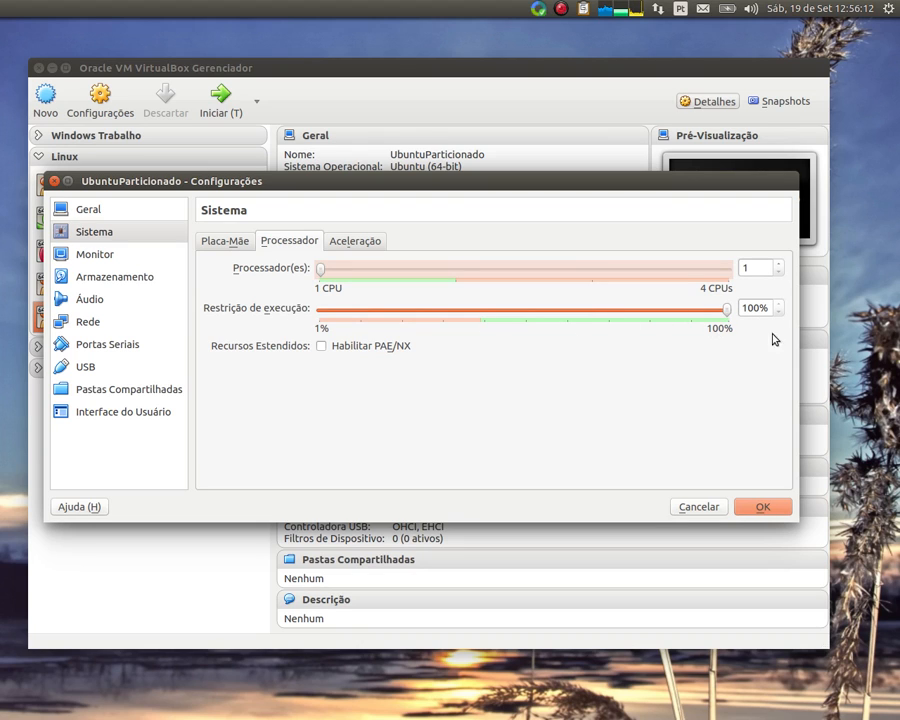
click(100, 255)
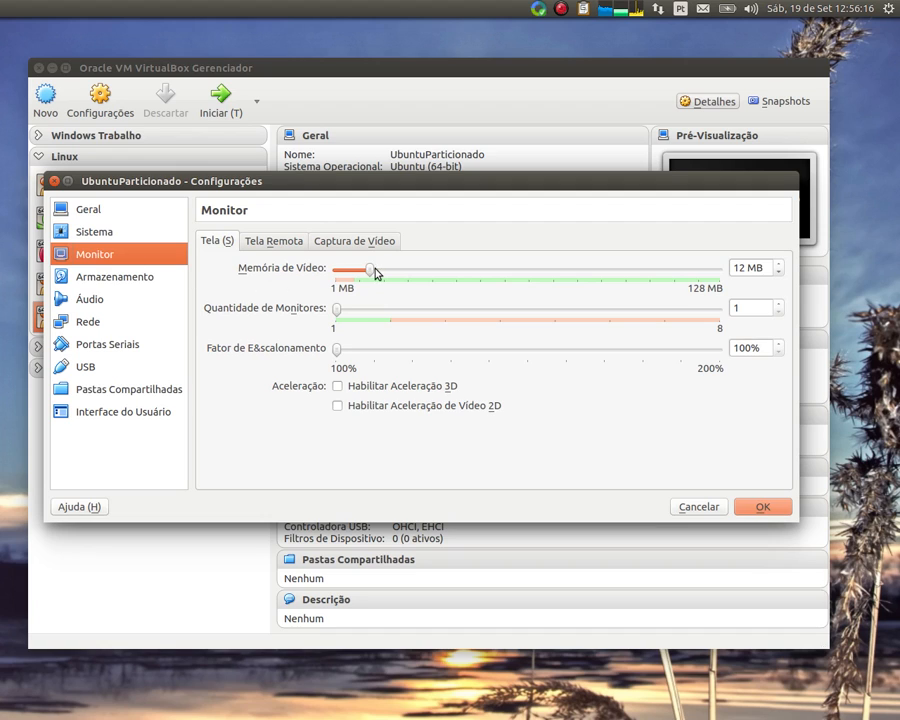
Set video memory to 128 MB, enable 3D acceleration and leave 2D acceleration off
drag(376, 273, 731, 292)
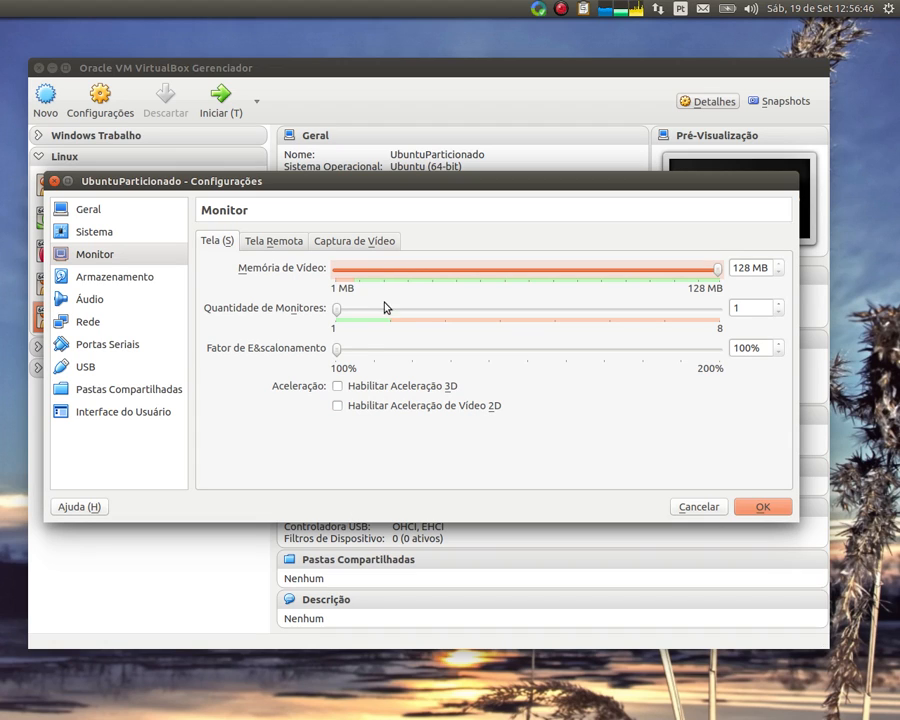
click(337, 386)
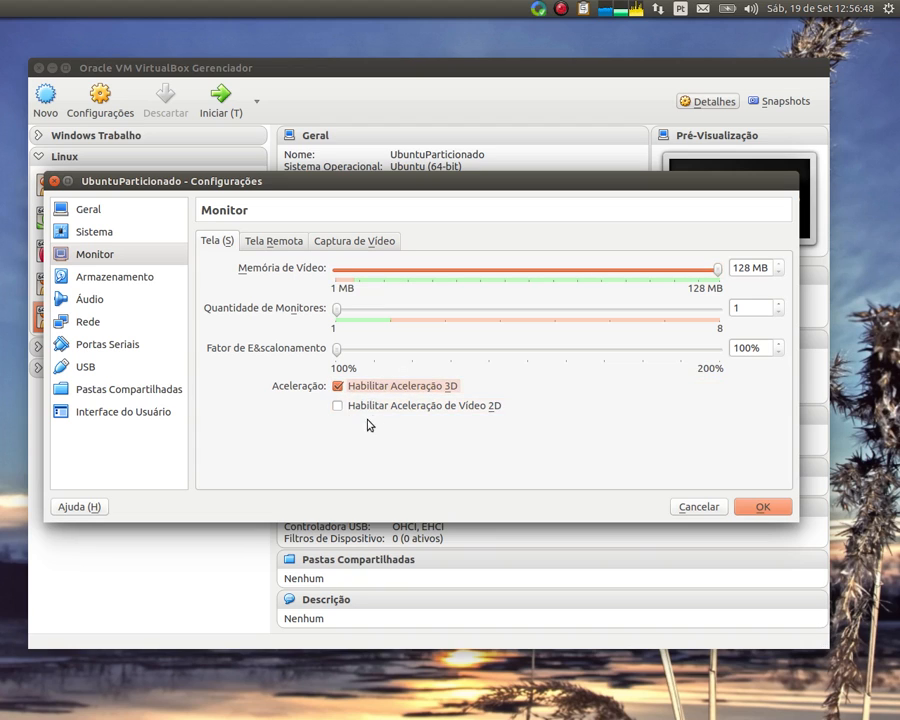
click(338, 408)
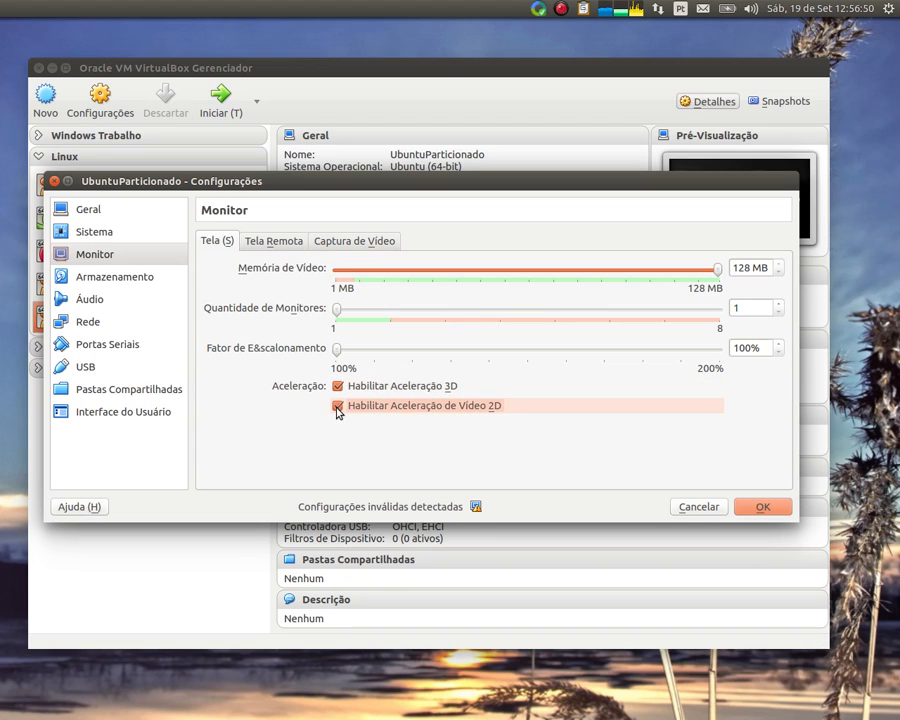
mouse_move(476, 509)
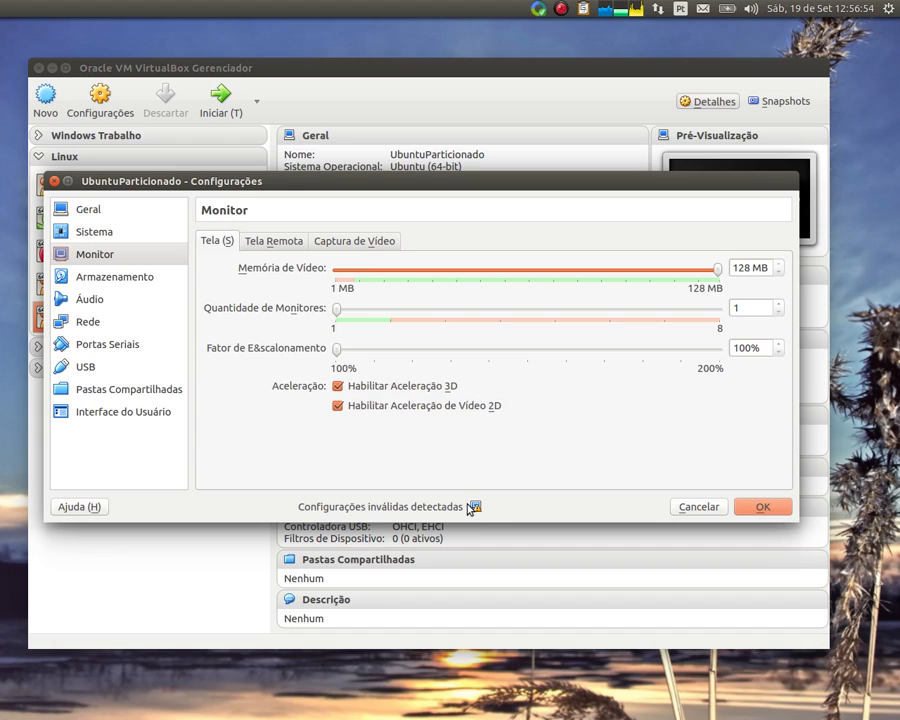
click(338, 406)
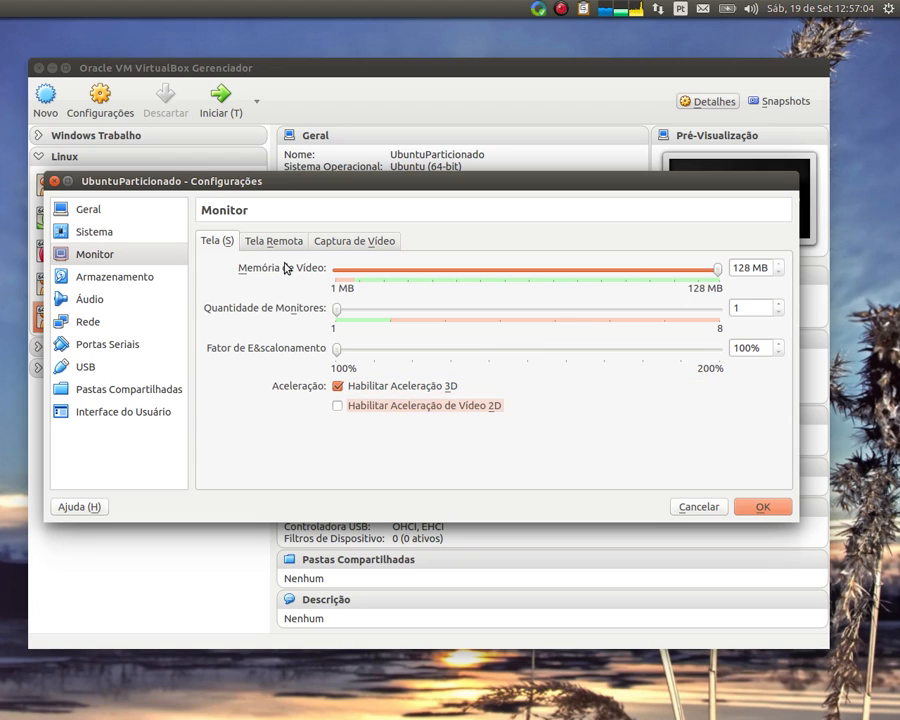
Insert ubuntu-mate-15.04-desktop-amd64.iso into the empty optical drive in Storage
click(104, 259)
click(107, 281)
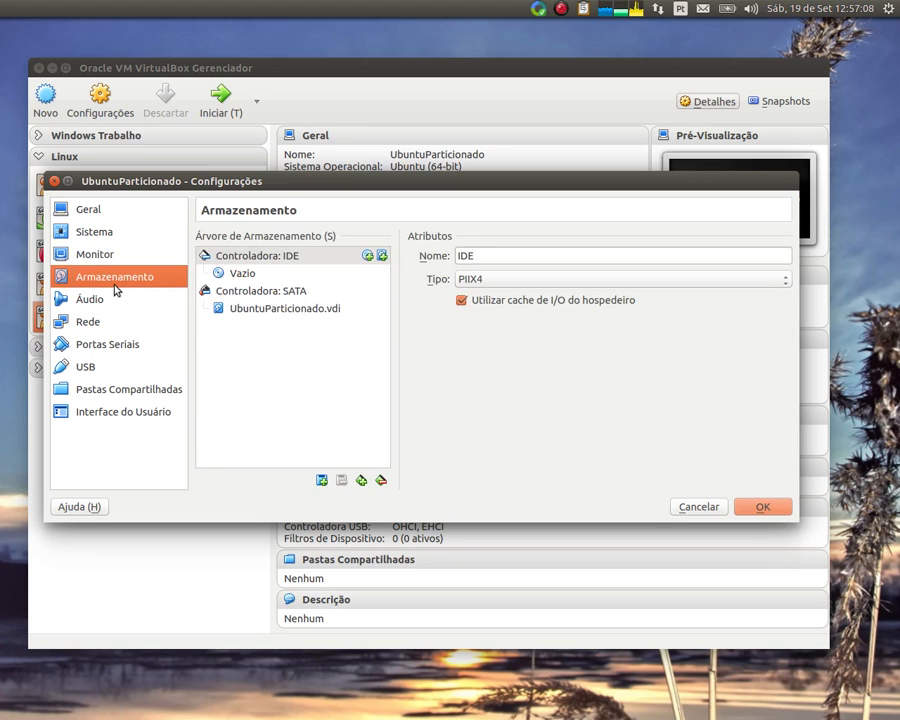
click(243, 272)
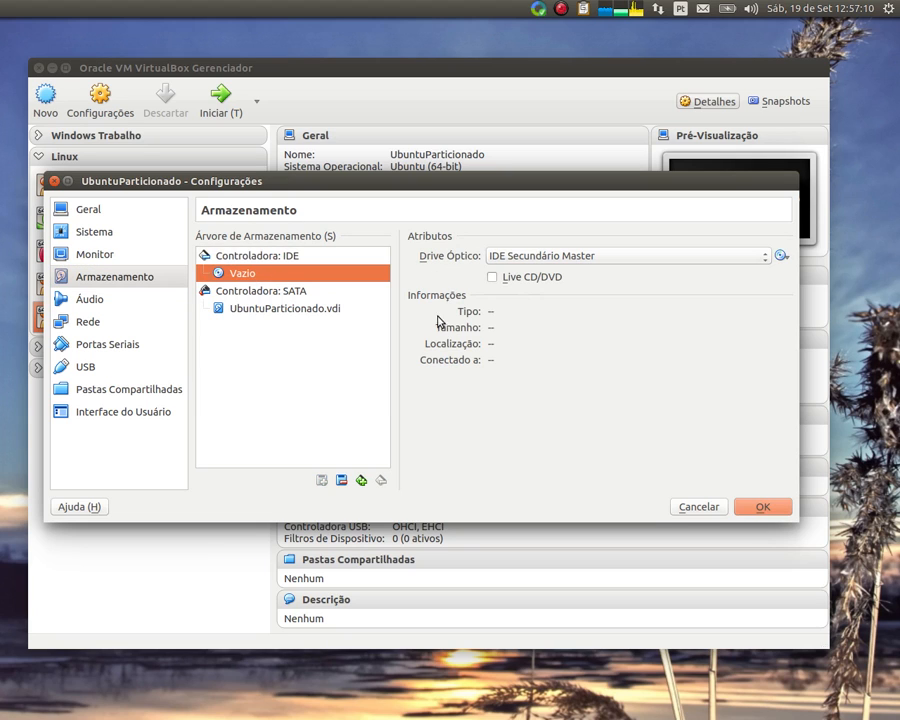
click(782, 256)
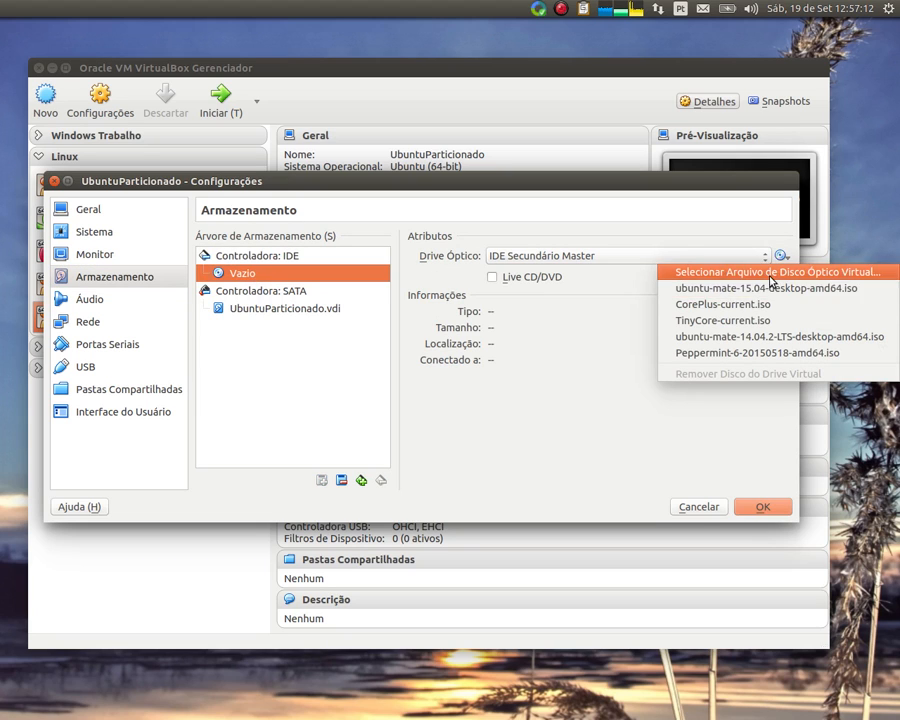
click(738, 290)
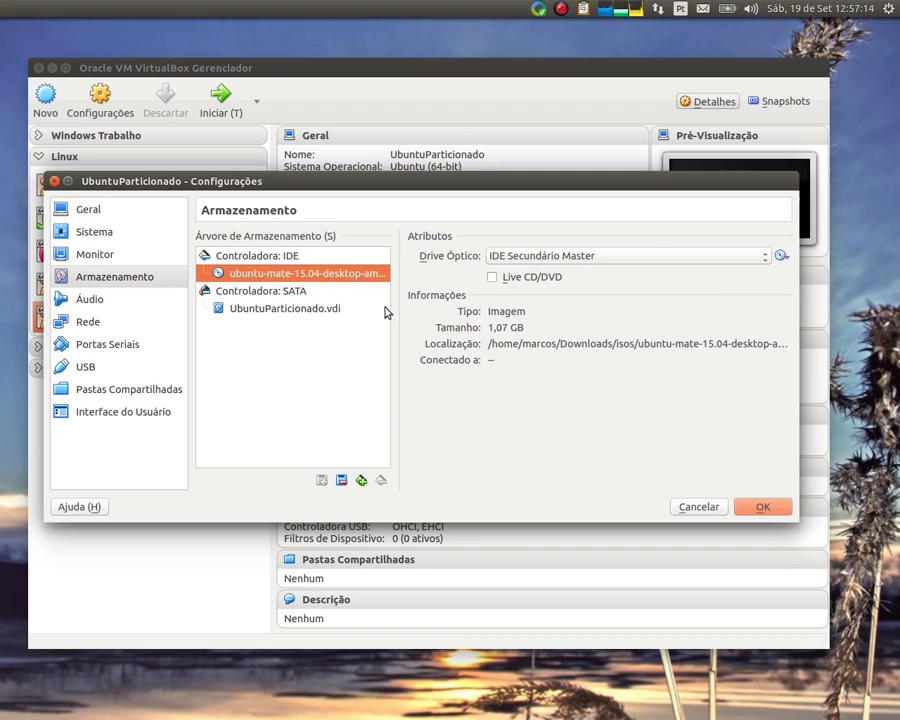
Review the audio, network, serial, USB, shared folder and UI pages, then save the settings
click(90, 301)
click(88, 320)
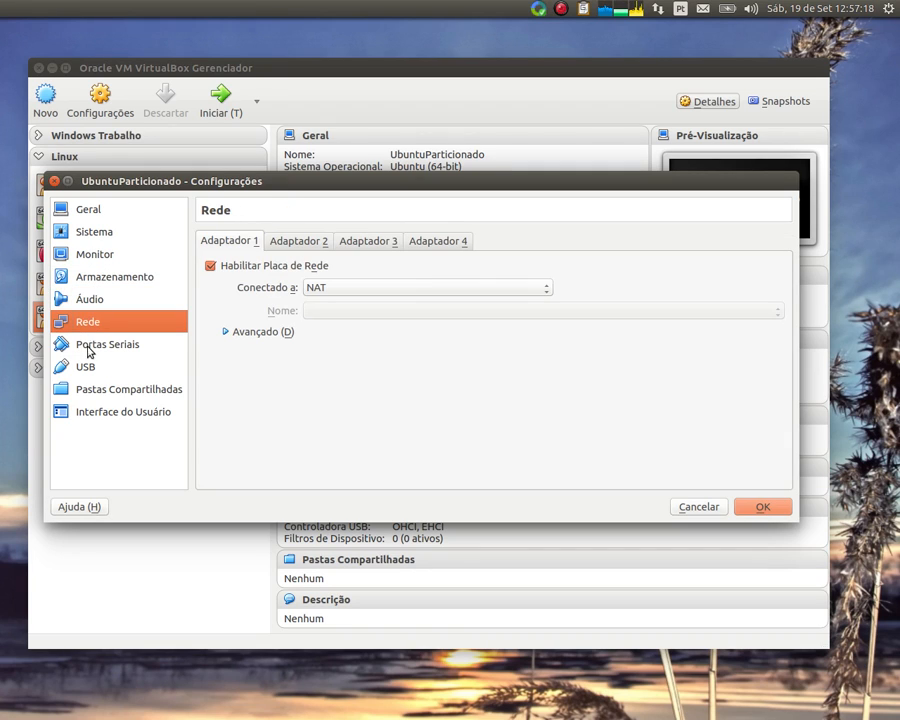
click(108, 346)
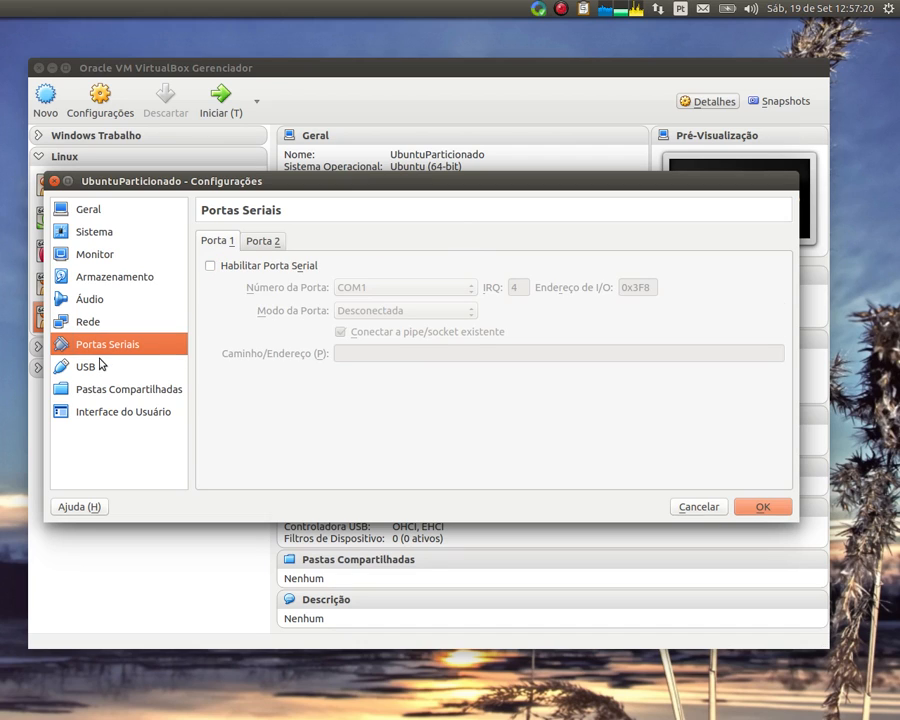
click(101, 366)
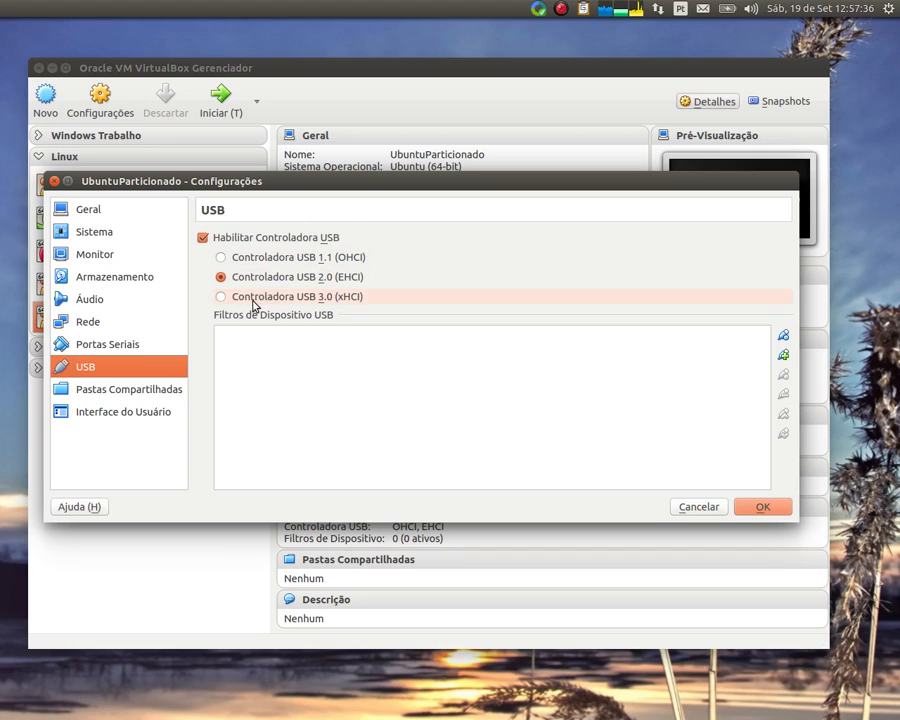
click(157, 390)
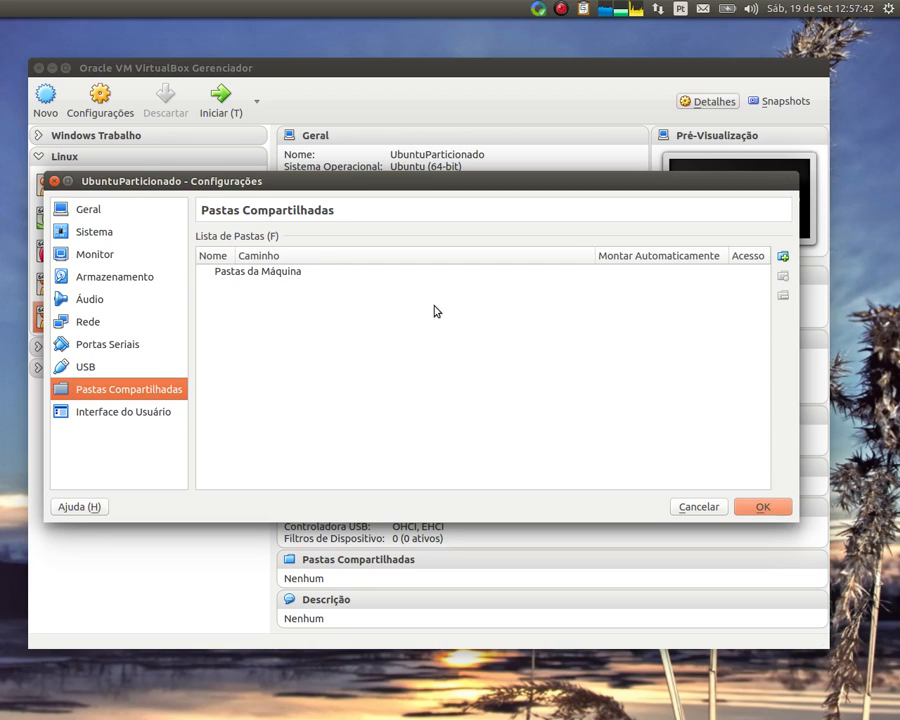
click(123, 411)
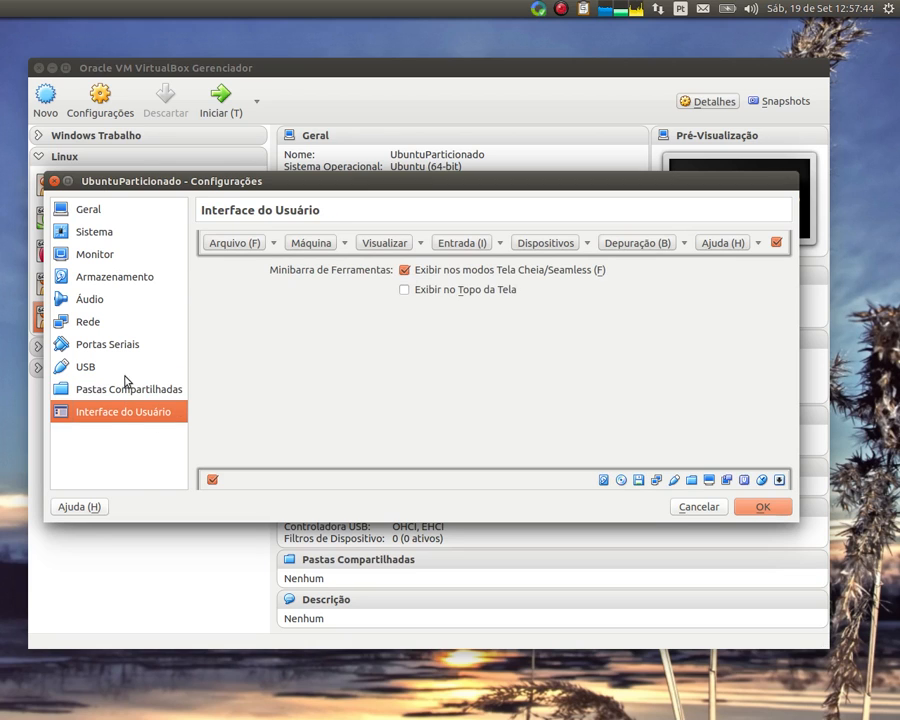
click(104, 214)
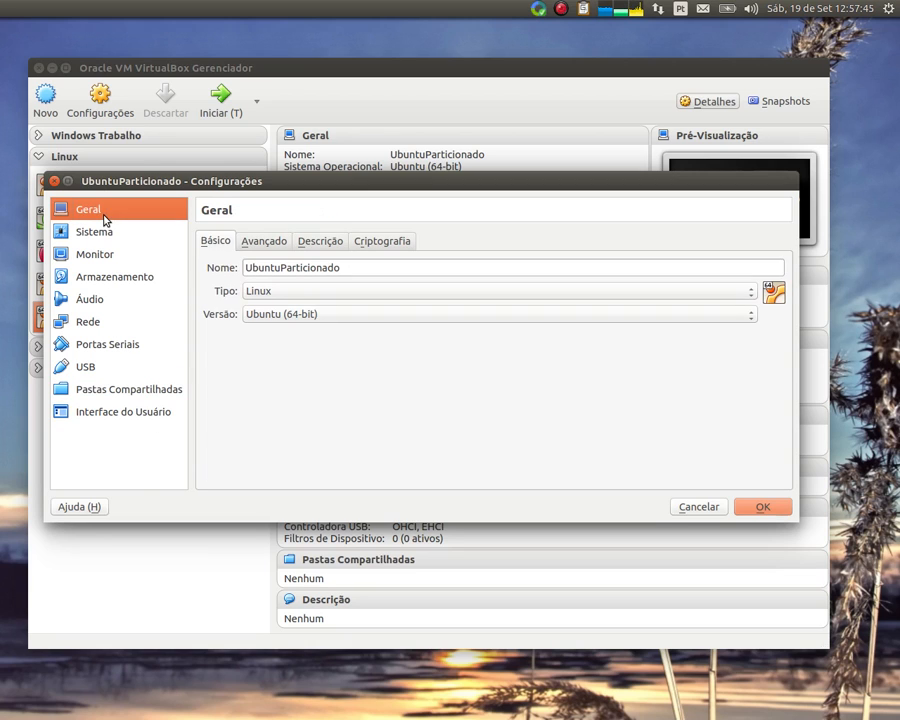
click(762, 509)
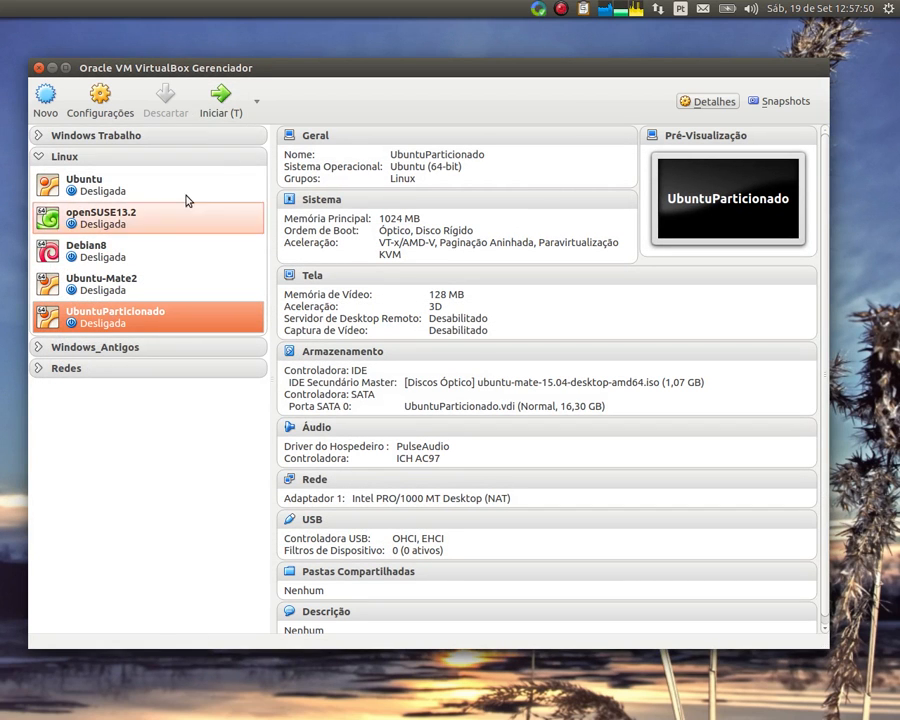
Start UbuntuParticionado and position its window at the boot menu
click(227, 112)
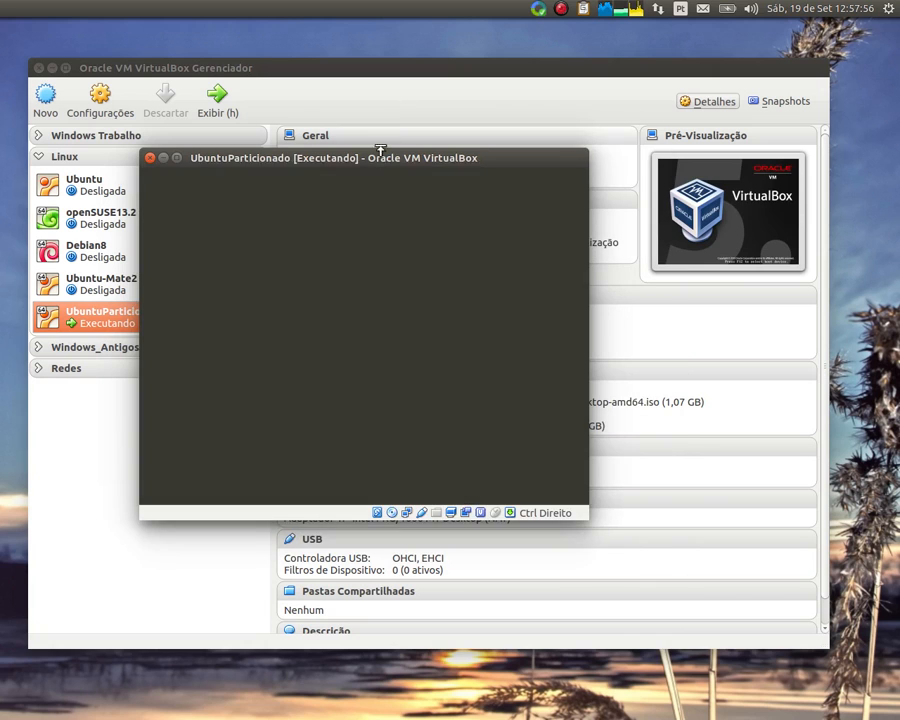
drag(376, 165, 368, 66)
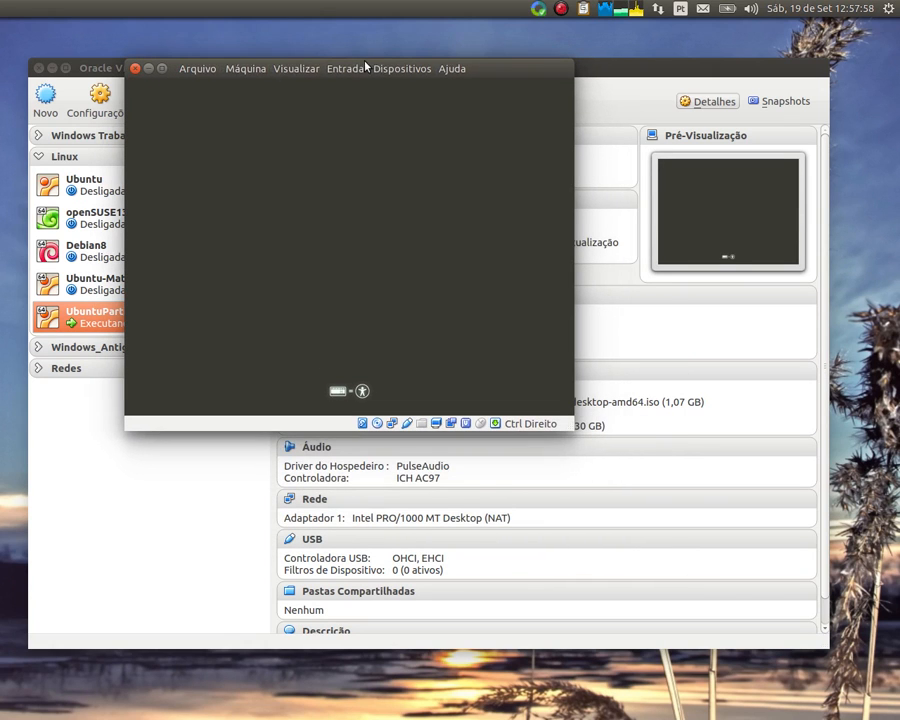
key(Up)
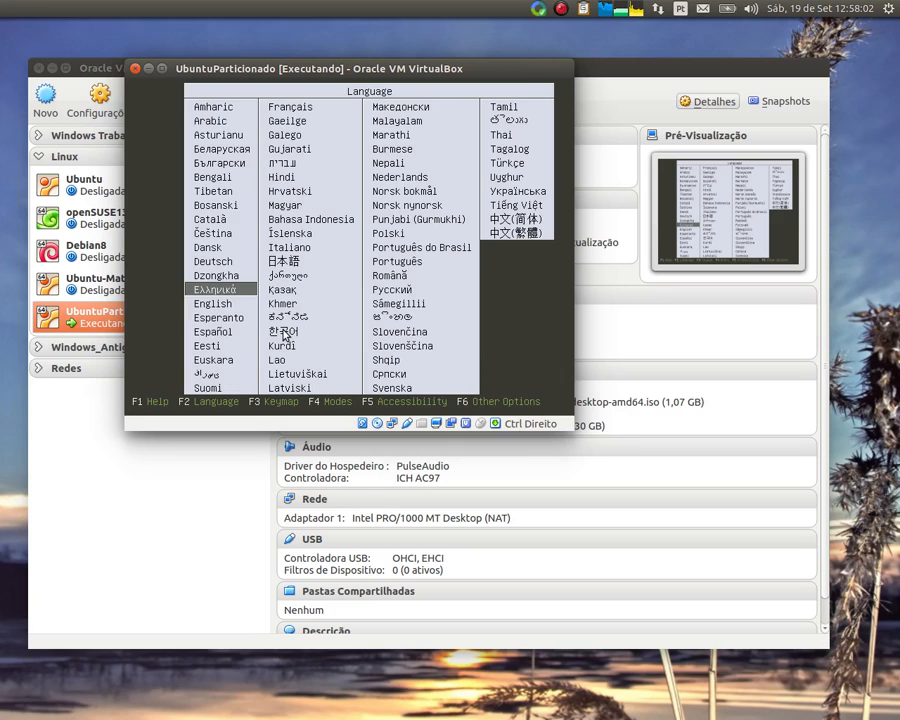
key(Escape)
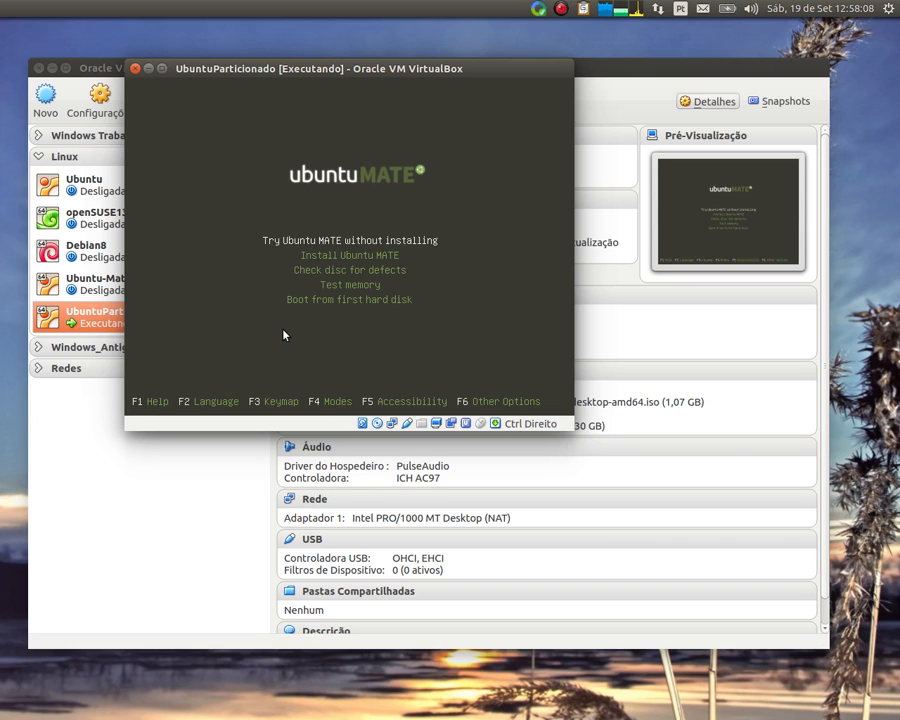
Set the boot menu language to Português do Brasil, leaving Try Ubuntu MATE highlighted
key(F2)
key(Right)
key(Right)
key(Up)
key(Up)
key(Up)
key(Up)
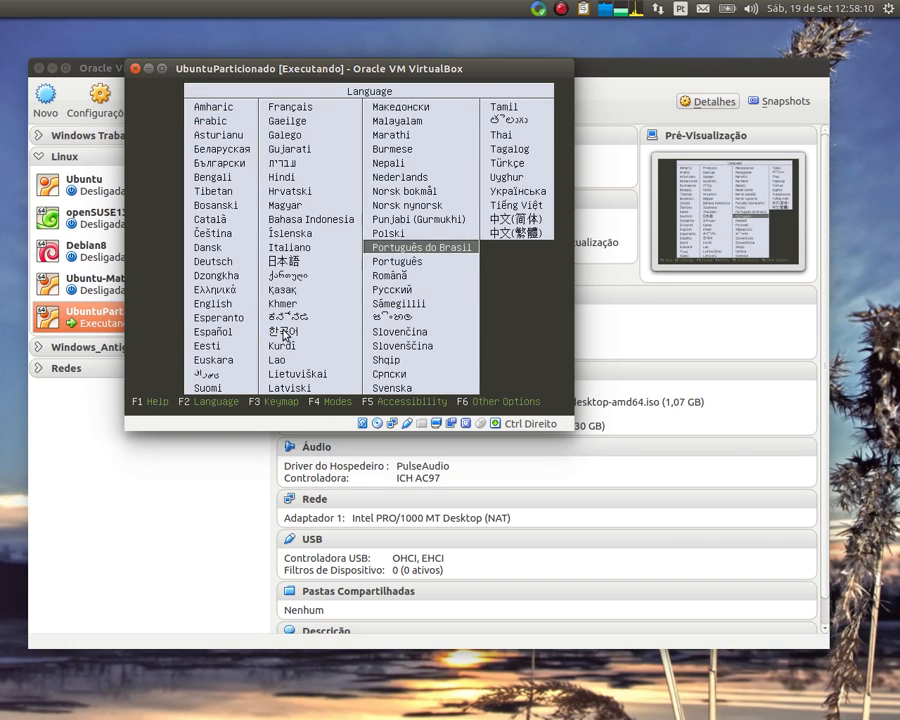
key(Return)
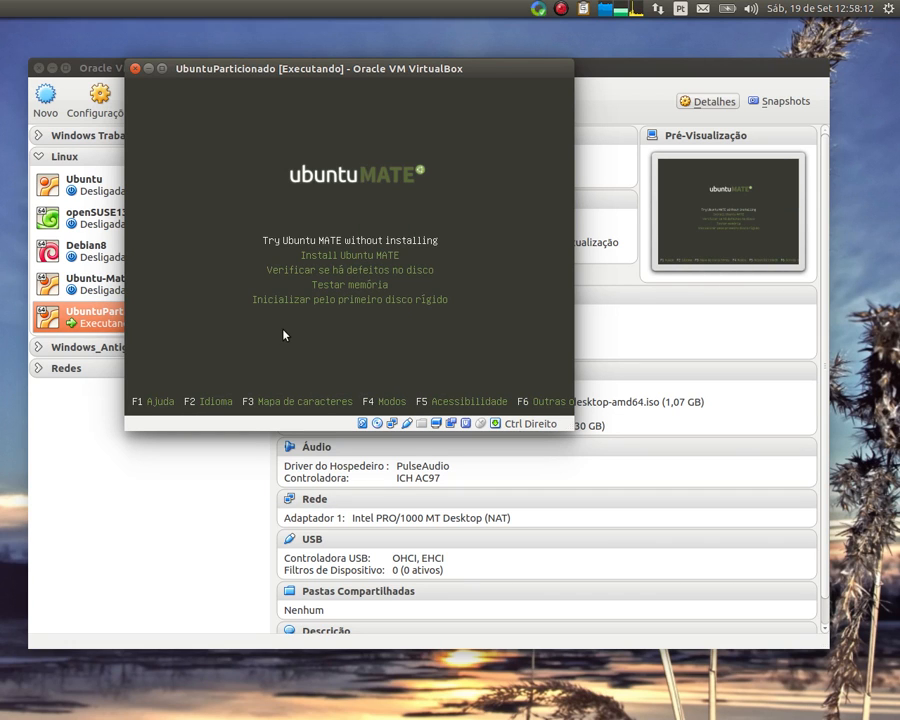
key(Down)
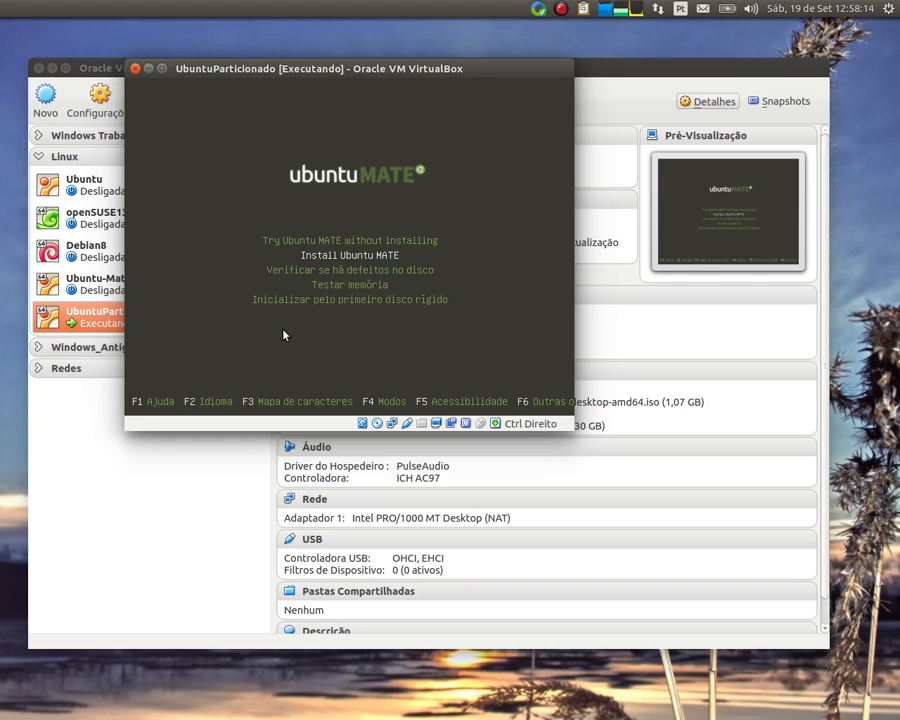
key(Up)
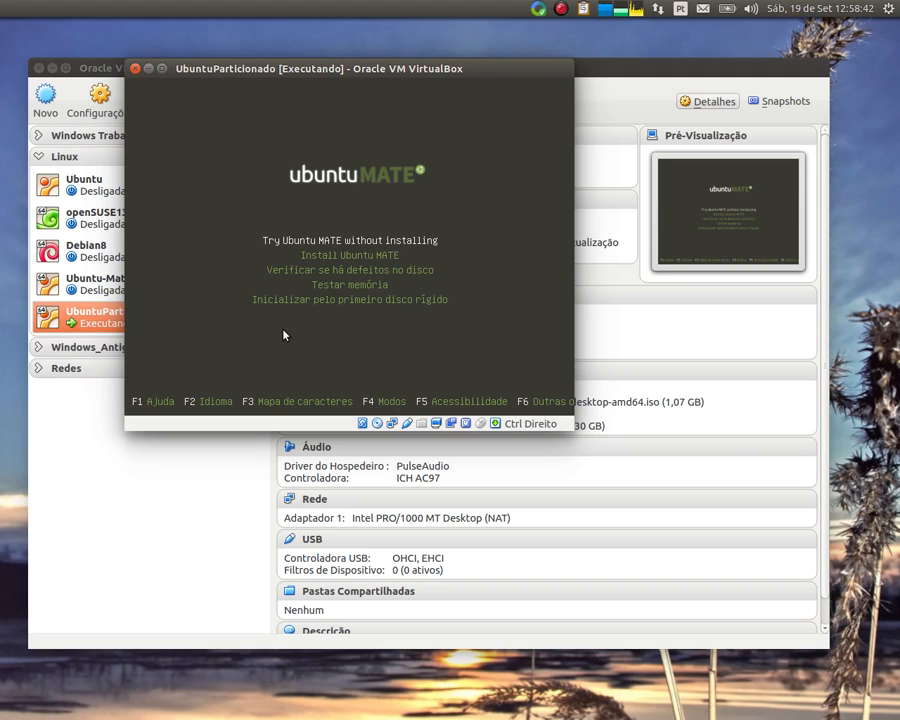
Boot the Install Ubuntu MATE entry and reposition the VM window while it loads
key(Down)
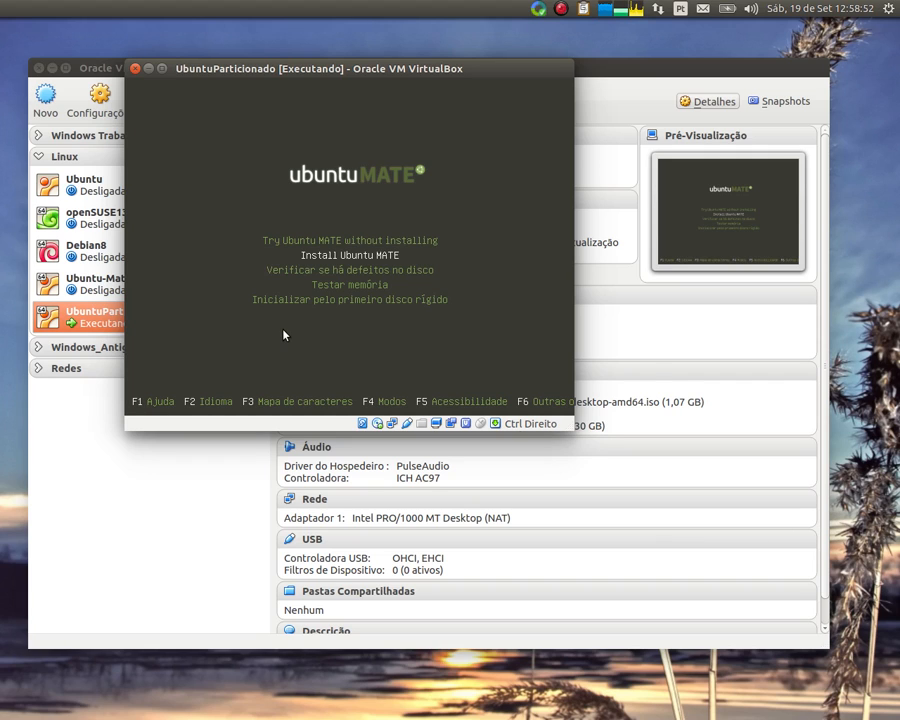
key(Return)
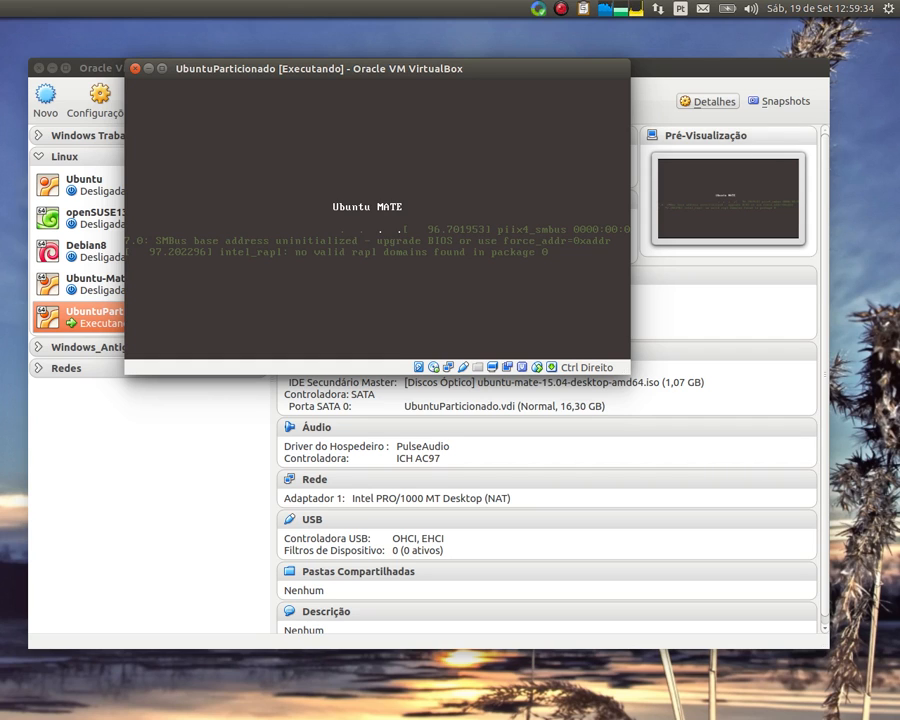
drag(485, 70, 497, 125)
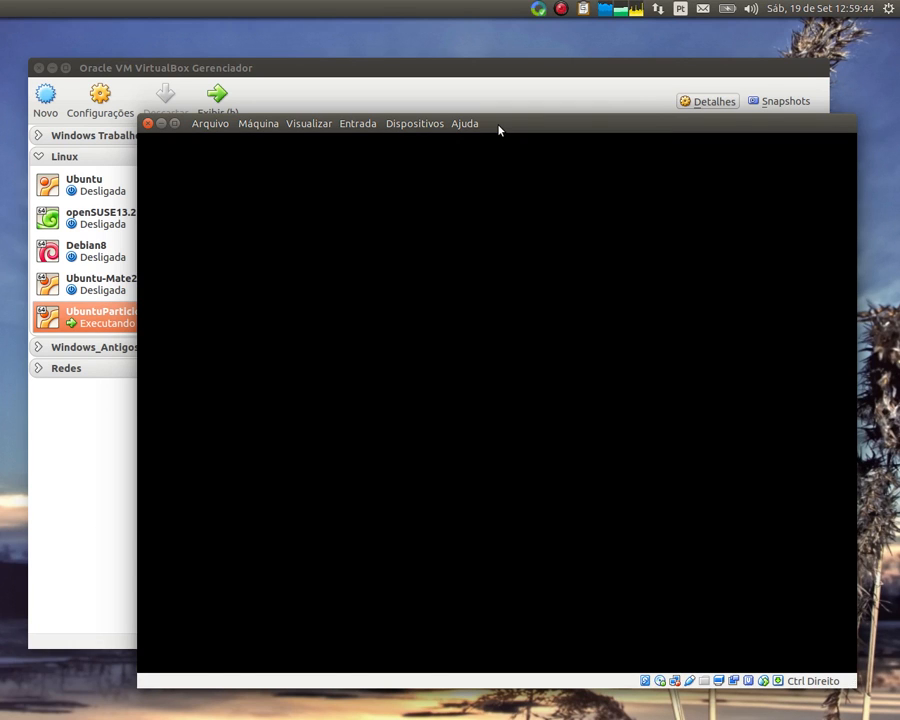
drag(502, 124, 476, 97)
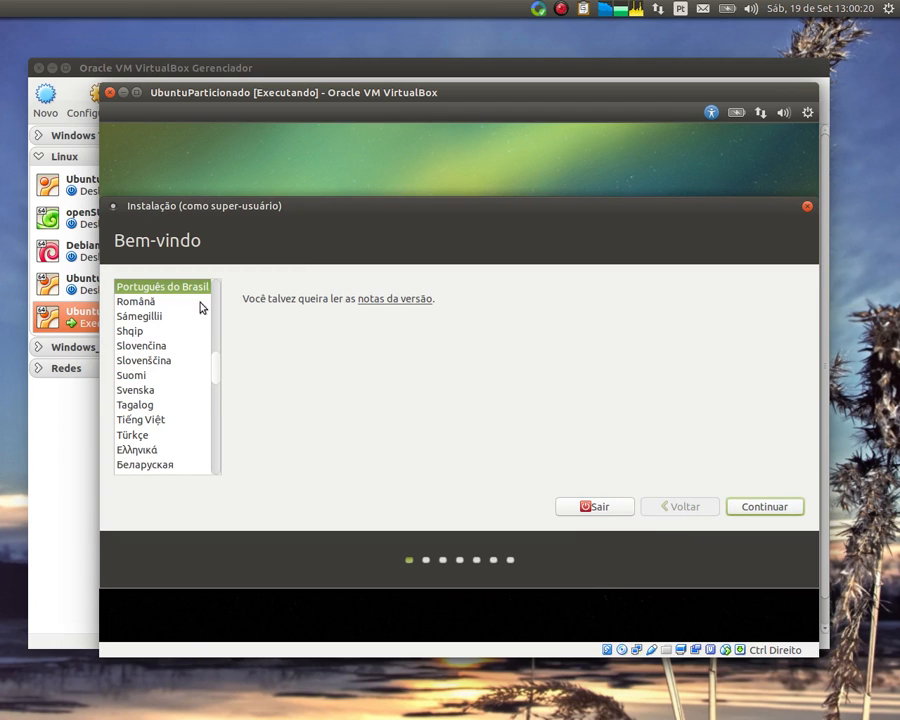
Accept Português do Brasil on the welcome page and continue past the preparation checklist
scroll(214, 360, up, 6)
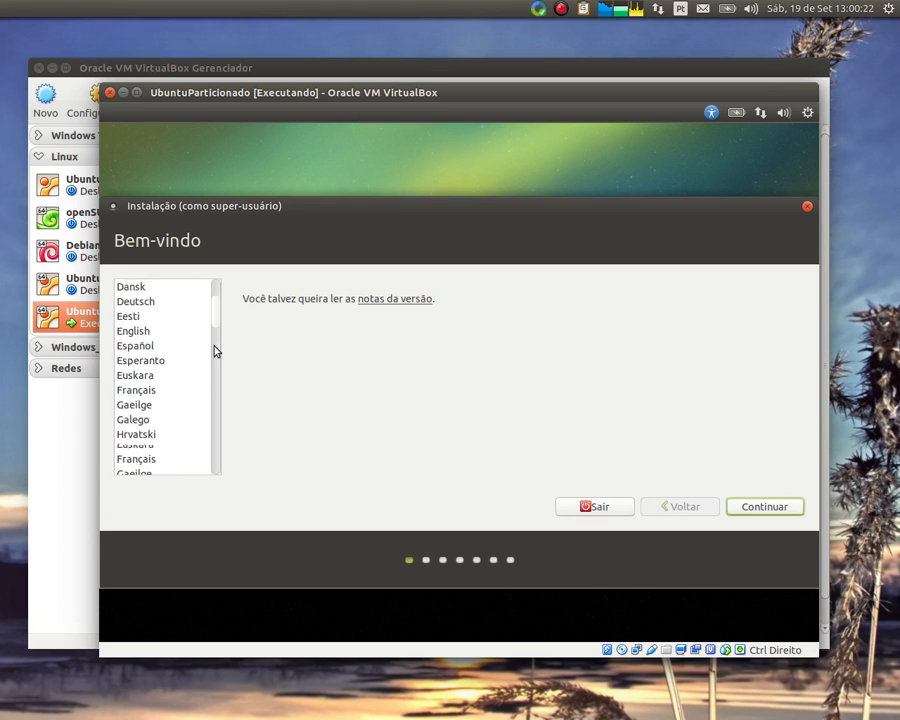
scroll(214, 350, down, 6)
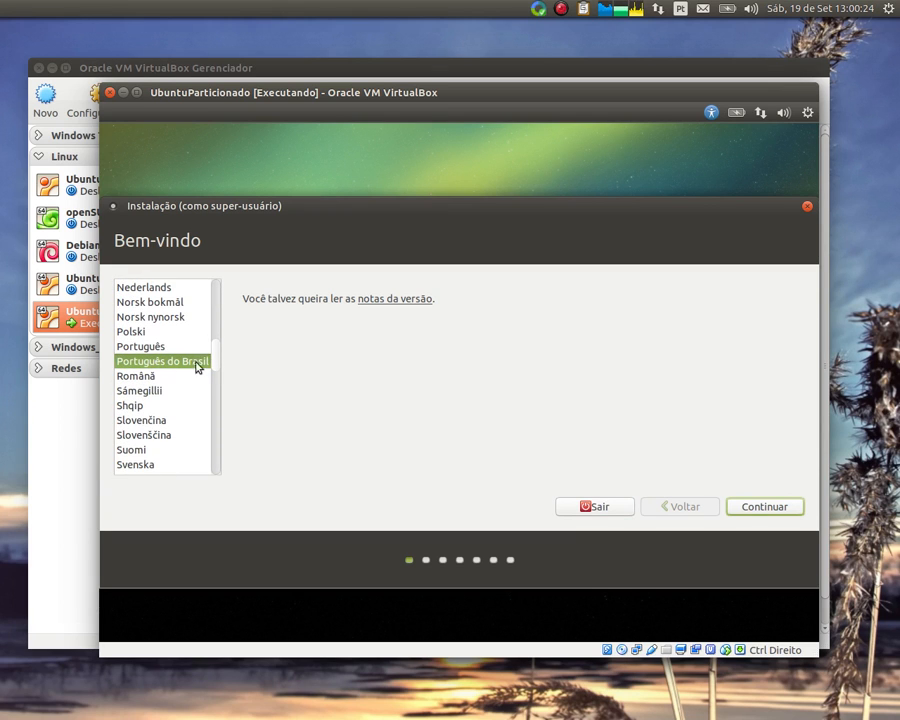
click(745, 510)
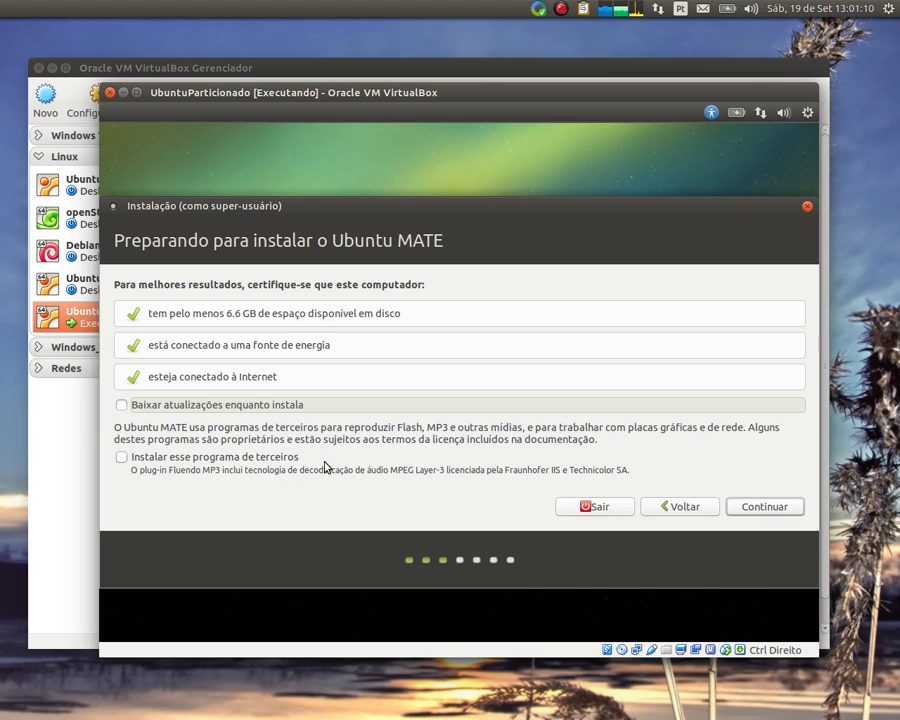
click(751, 510)
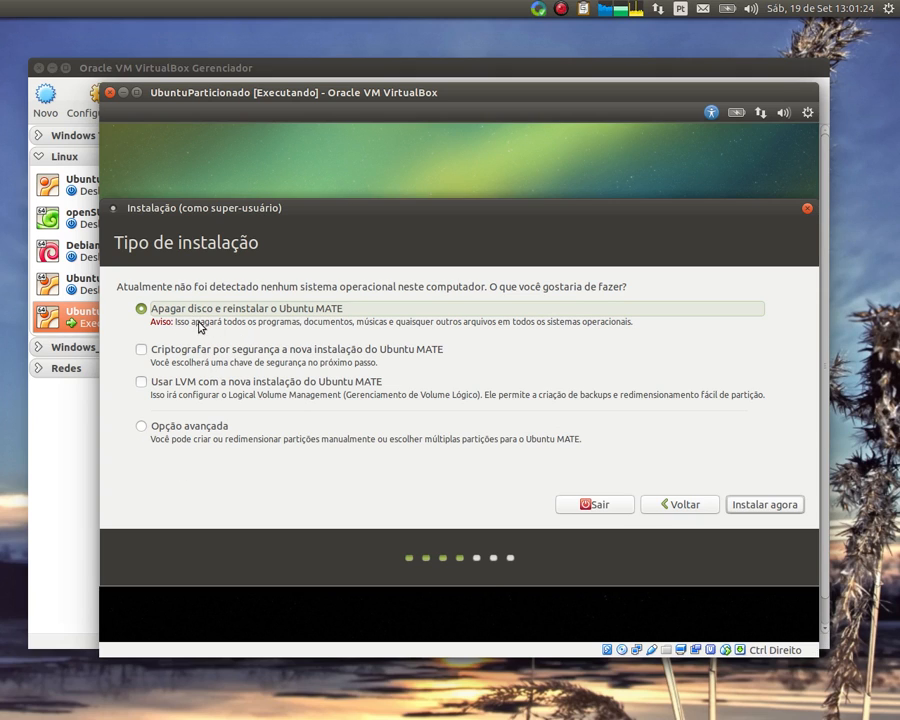
Compare 'Opção avançada' with 'Apagar disco e reinstalar', ending on the erase disk option
click(185, 424)
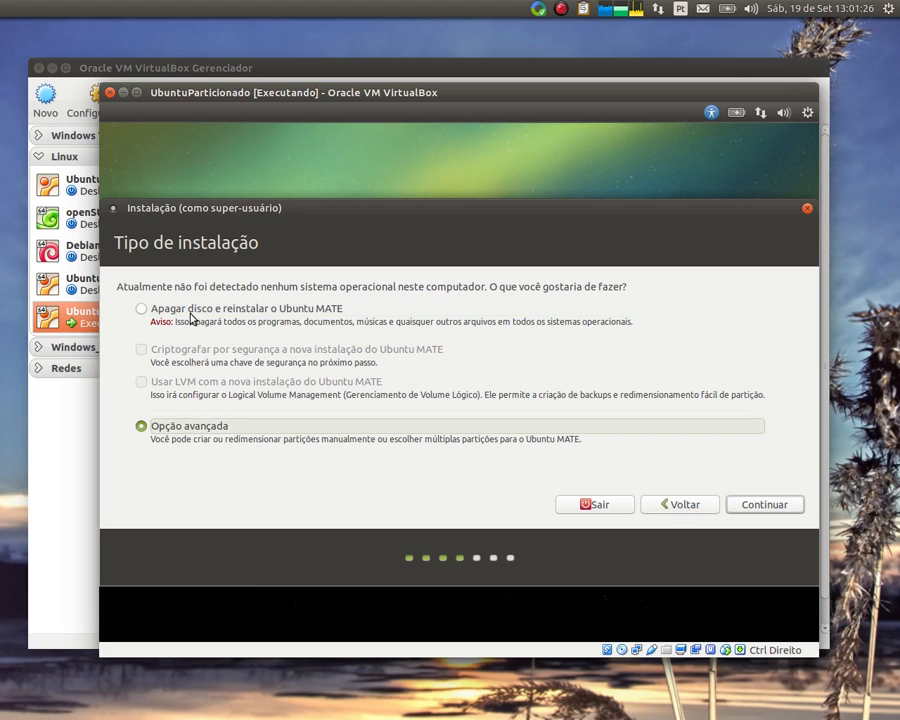
click(192, 312)
click(155, 424)
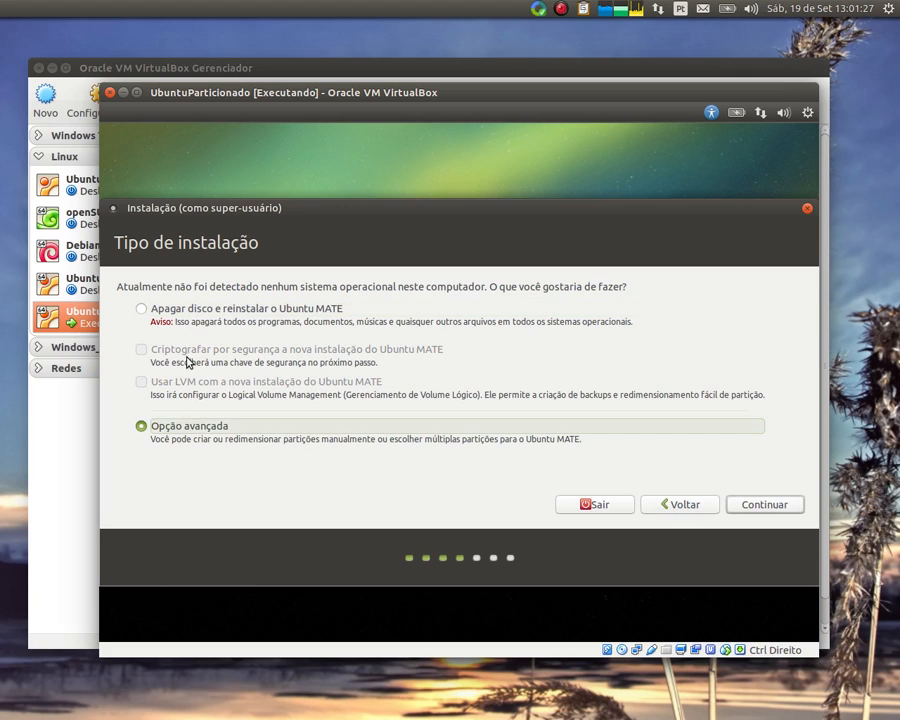
click(183, 314)
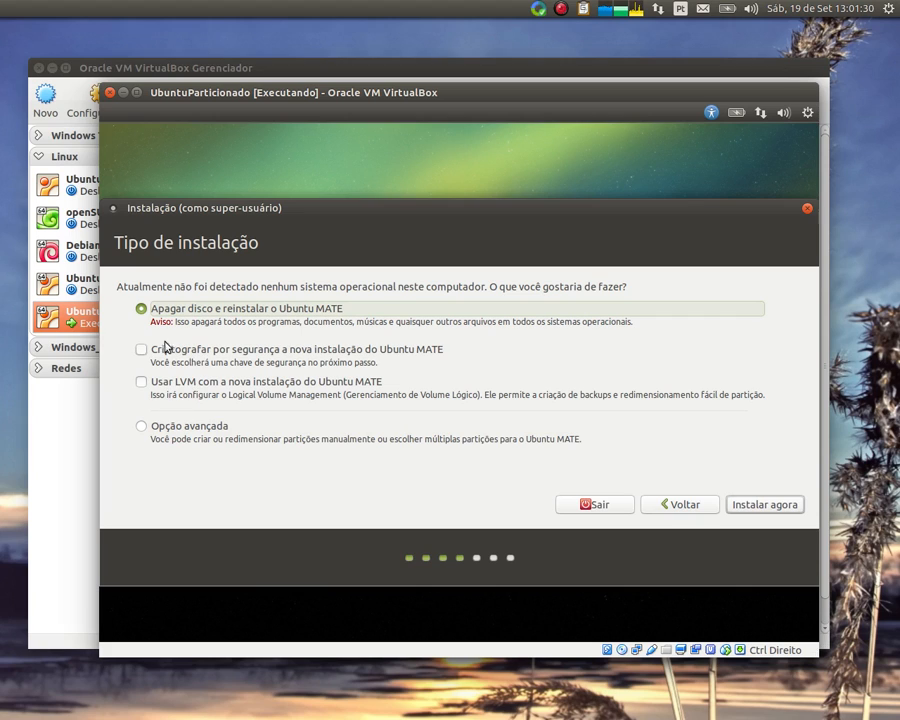
click(169, 427)
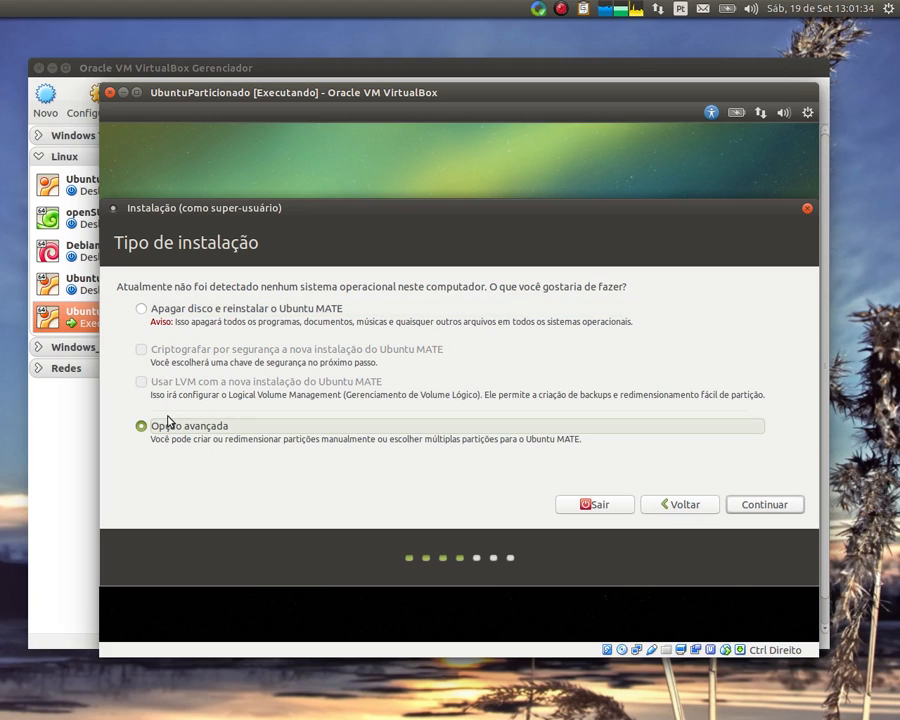
click(208, 313)
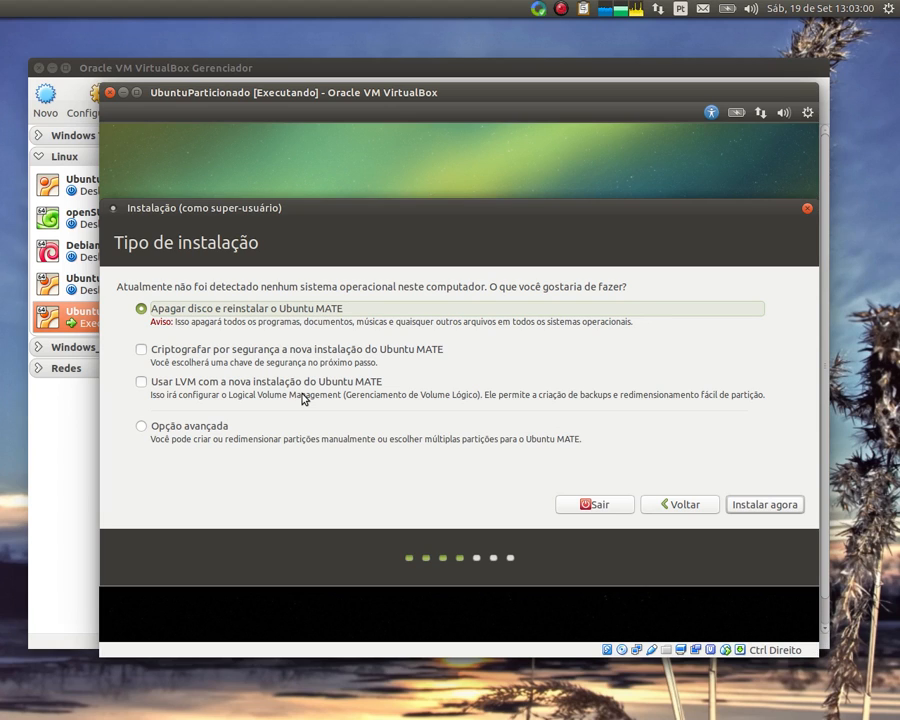
Choose the advanced manual partitioning option and continue to the partition editor
click(141, 426)
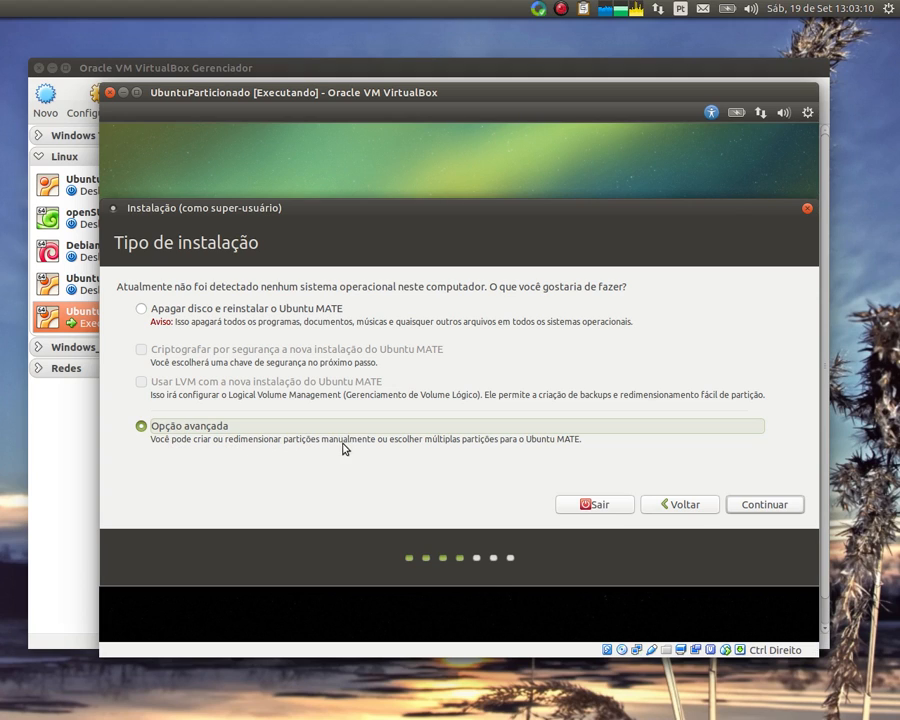
click(748, 506)
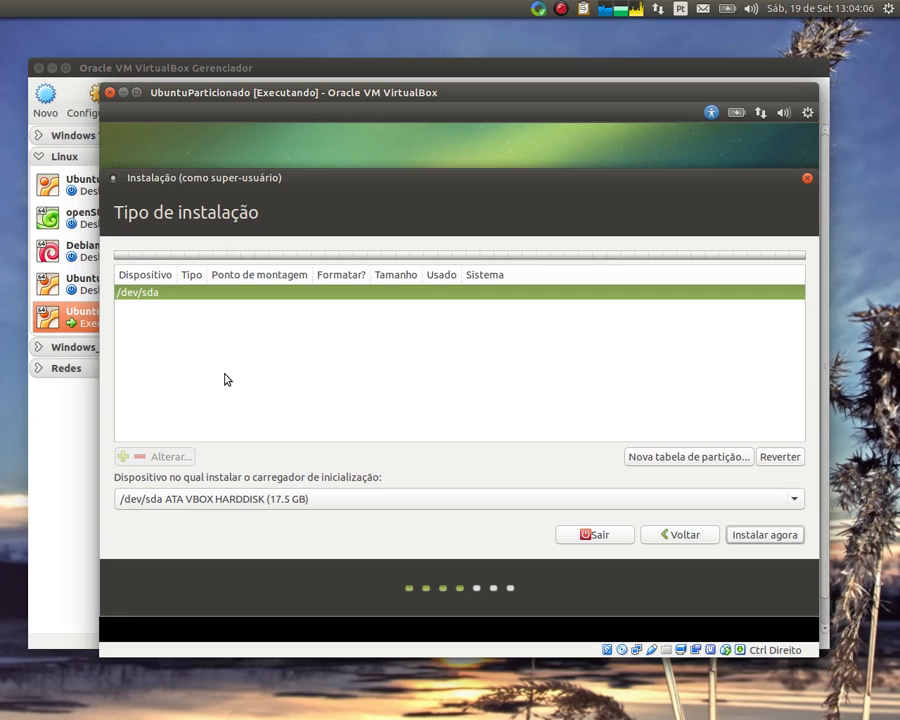
Wipe /dev/sda with a new empty partition table and select its 17499 MB free space
click(687, 457)
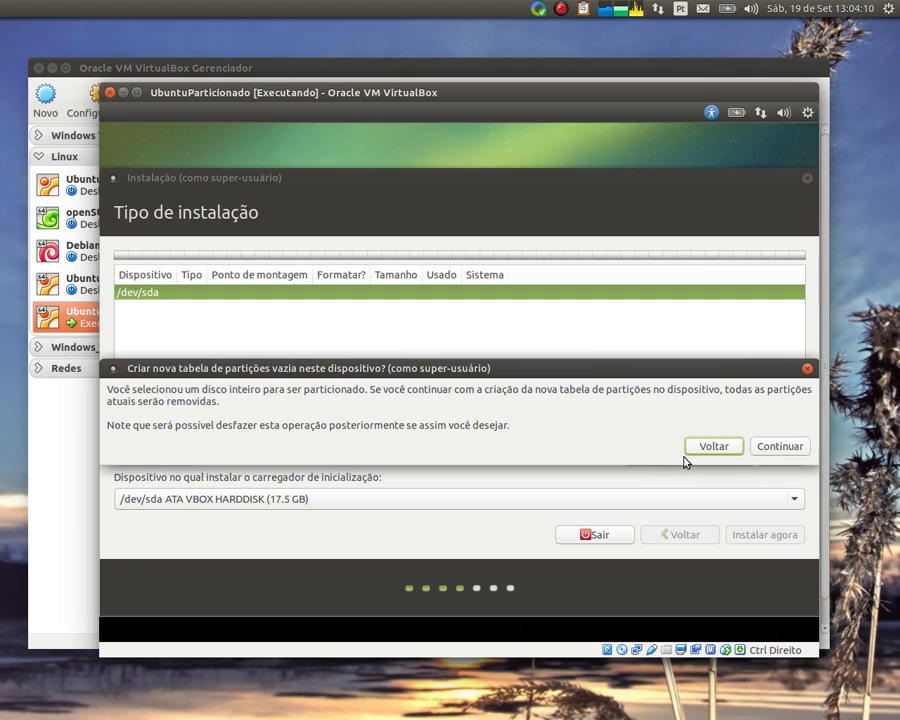
click(752, 448)
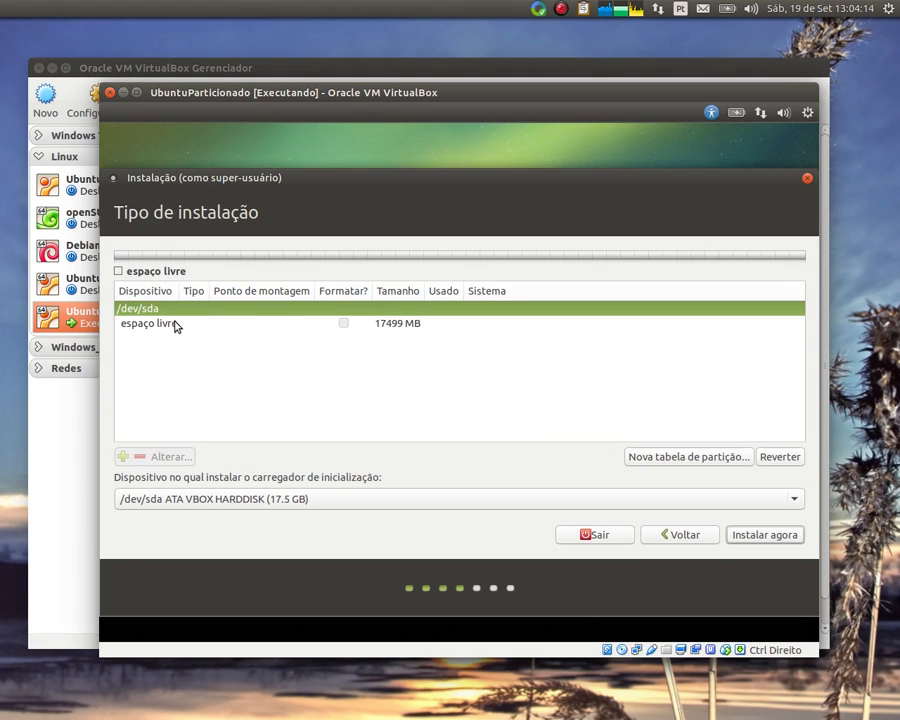
click(175, 324)
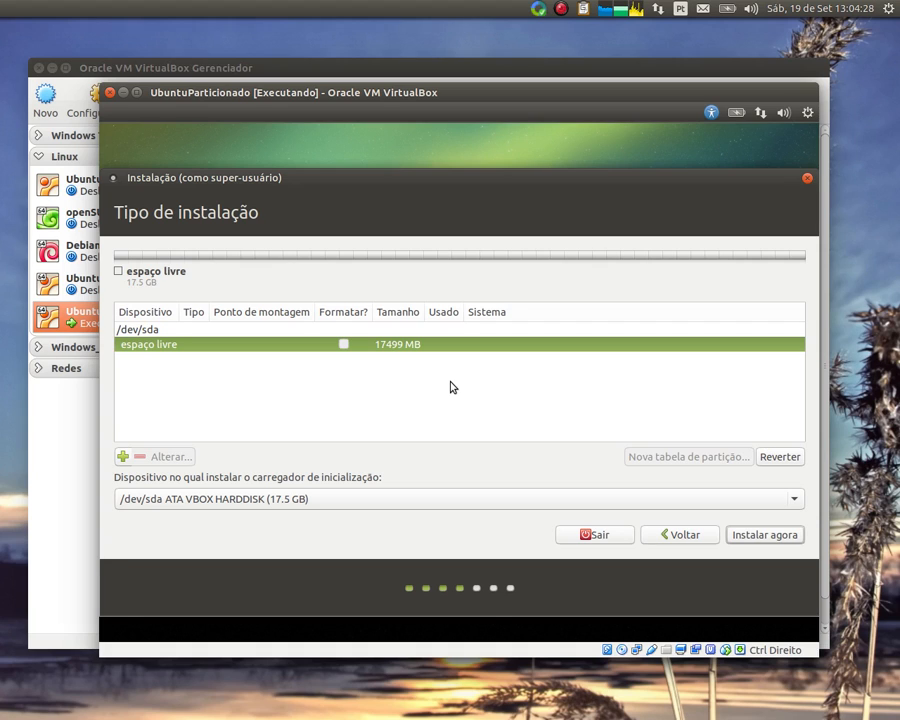
Add a 499 MB ext4 partition mounted at /boot, then select the remaining free space
click(122, 457)
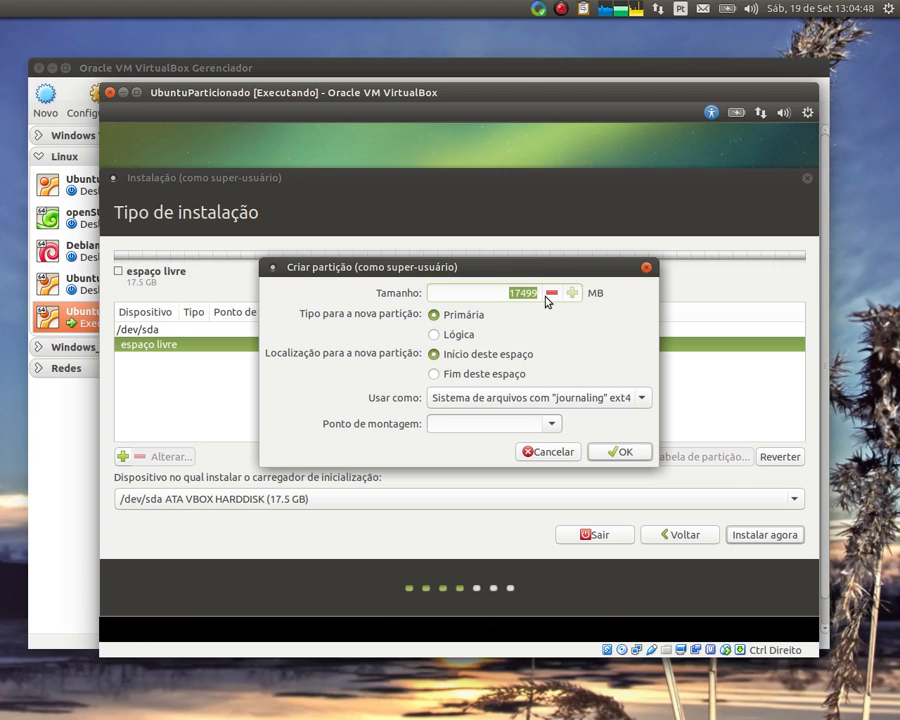
text(500)
click(553, 424)
click(506, 463)
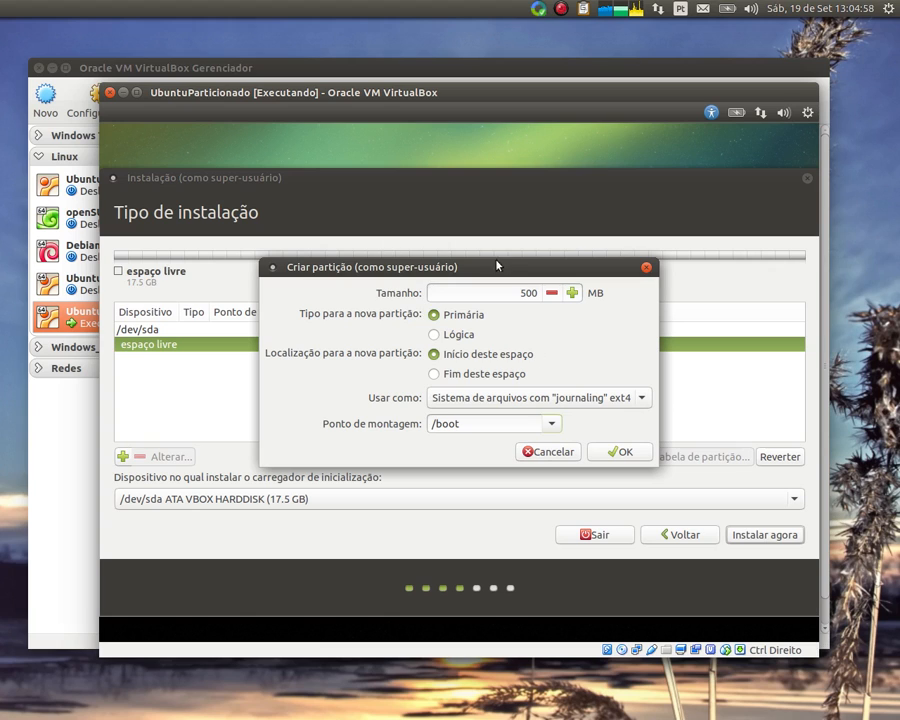
click(630, 454)
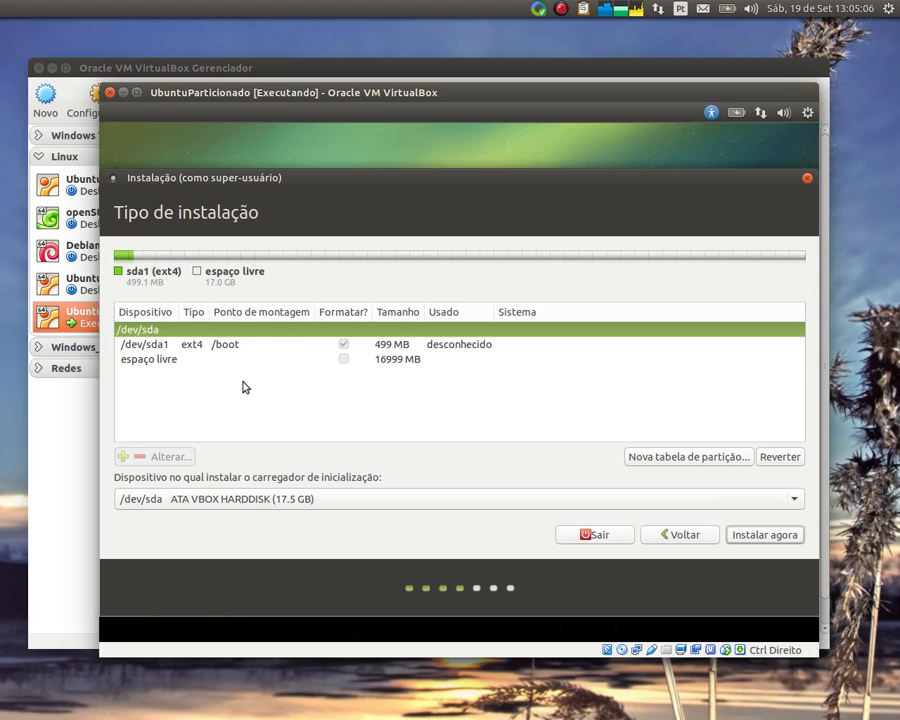
click(214, 359)
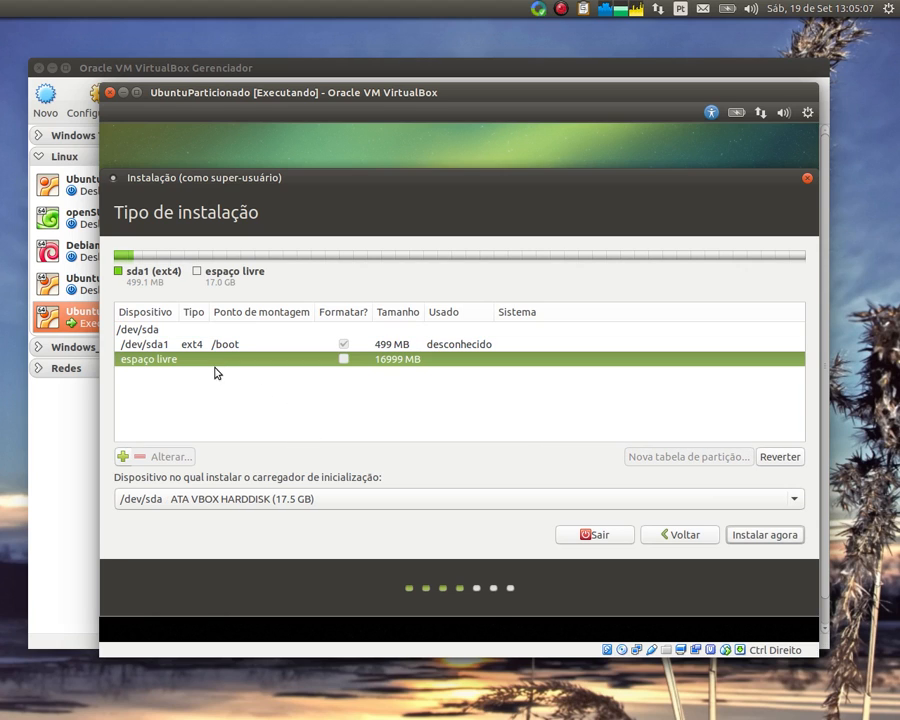
Add a 2048 MB swap partition, then start another partition in the 14951 MB free space
click(125, 458)
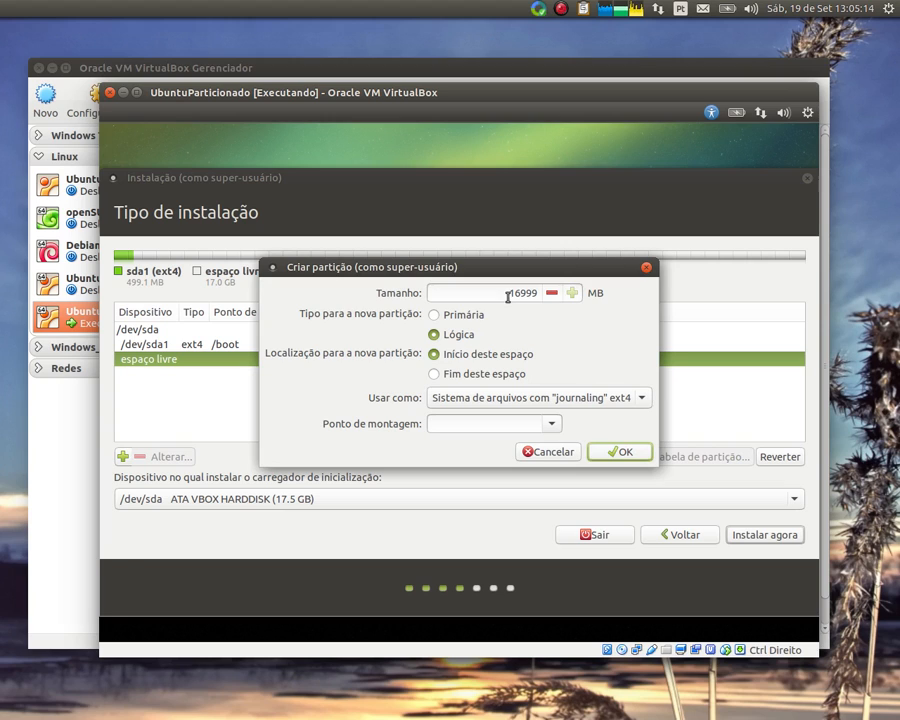
drag(508, 296, 576, 296)
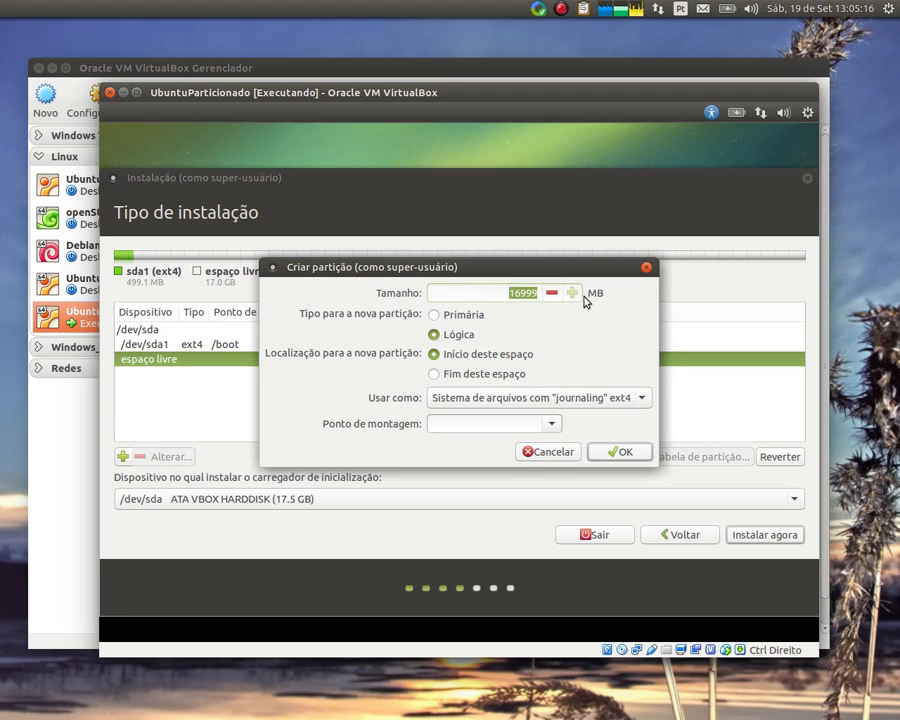
text(2048)
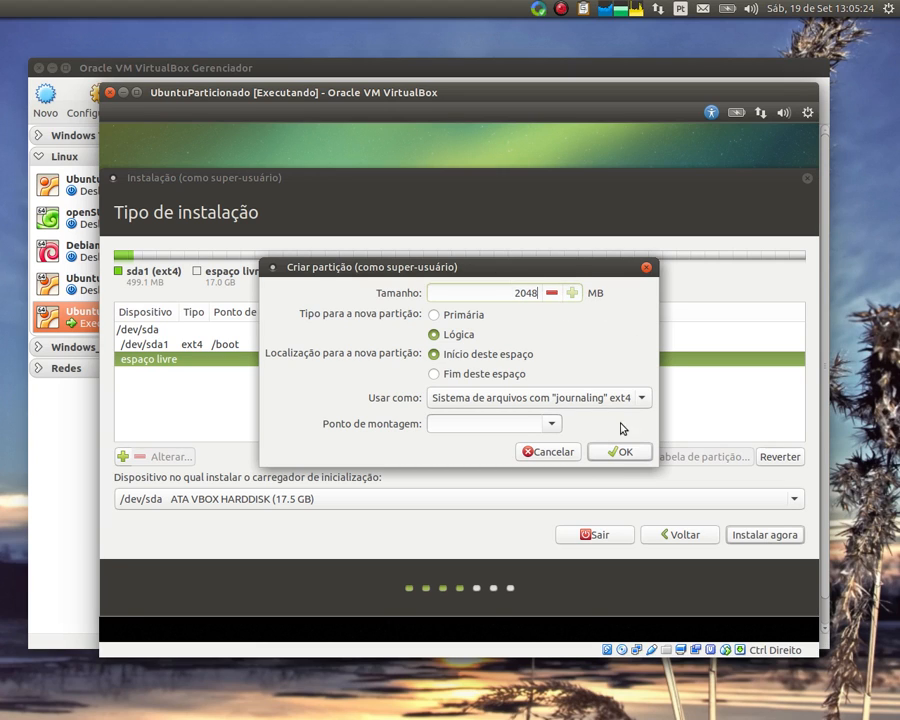
click(566, 405)
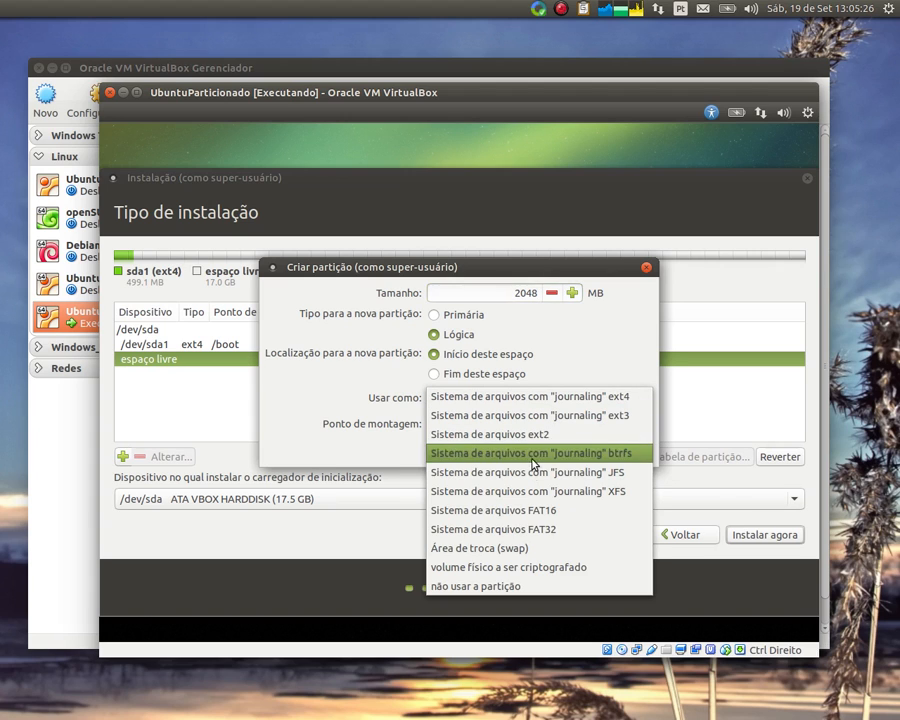
click(528, 545)
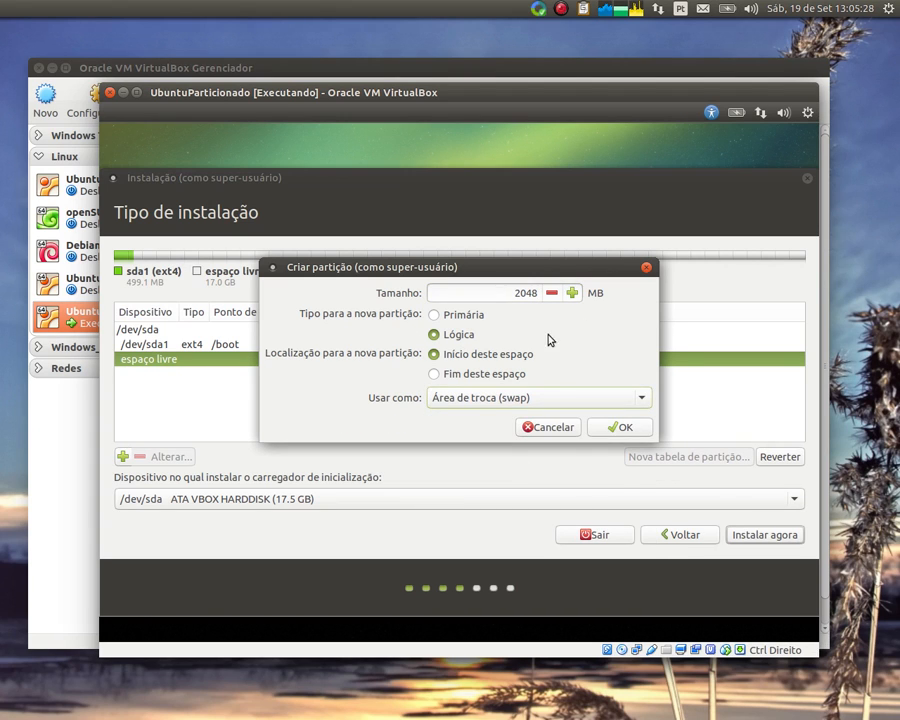
click(616, 427)
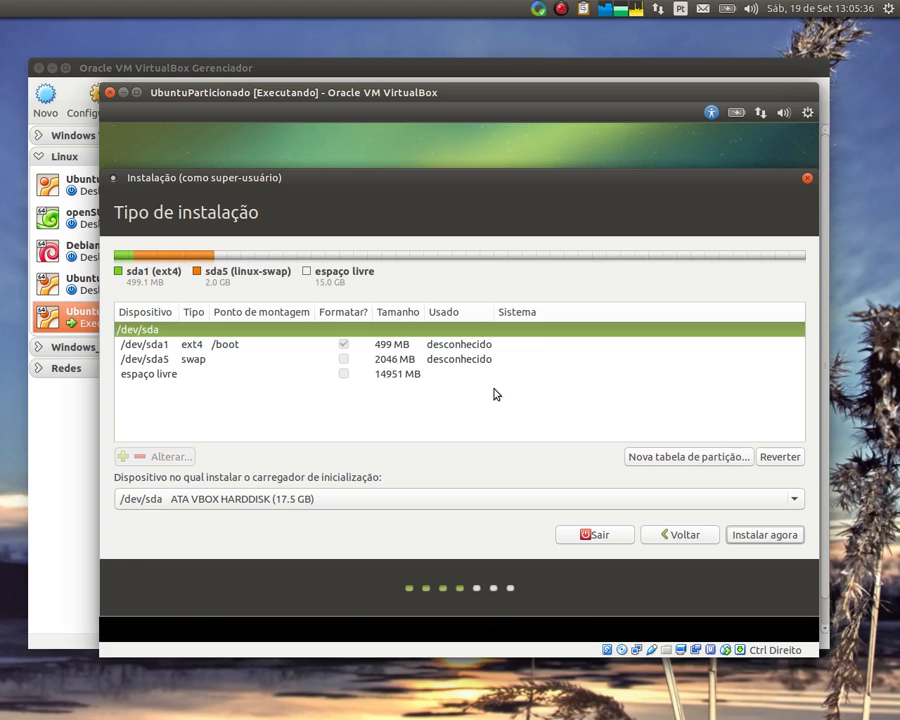
click(181, 374)
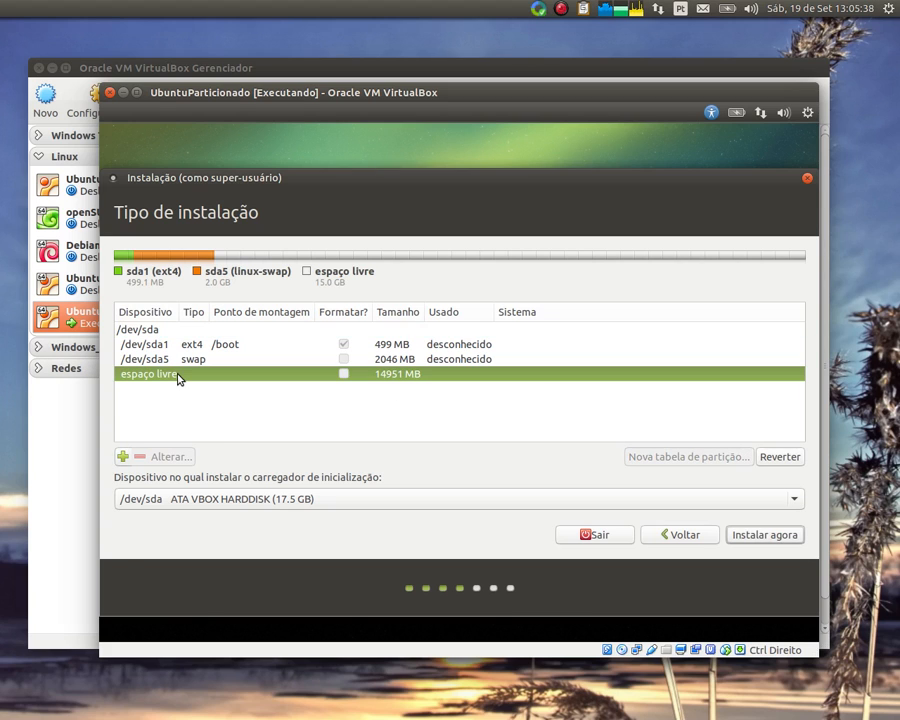
click(121, 457)
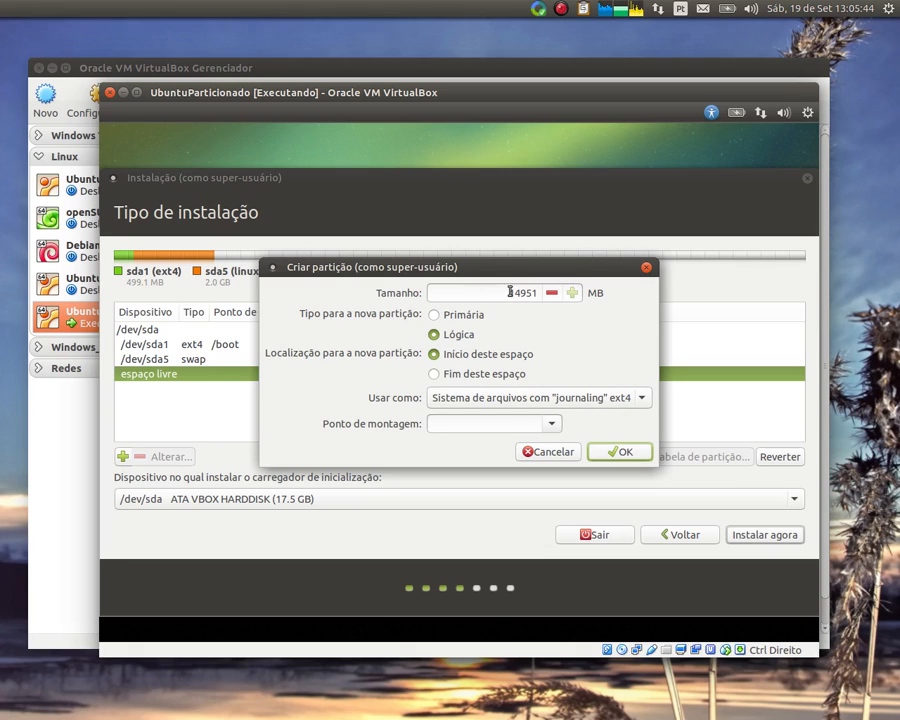
Size the new partition to 6100 MB, mount it at /, and confirm
drag(503, 294, 607, 294)
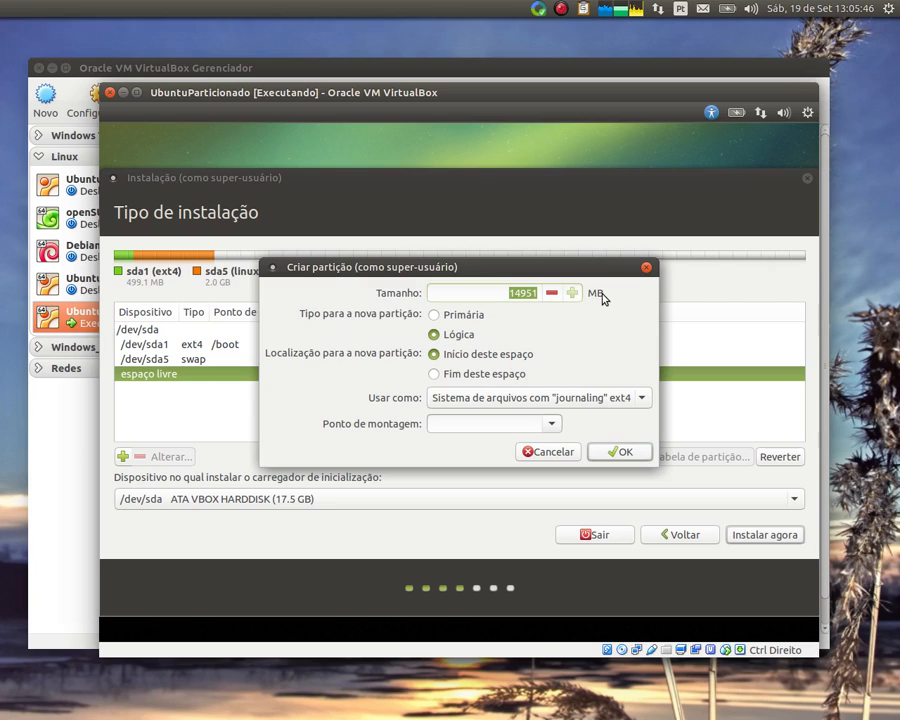
text(6100)
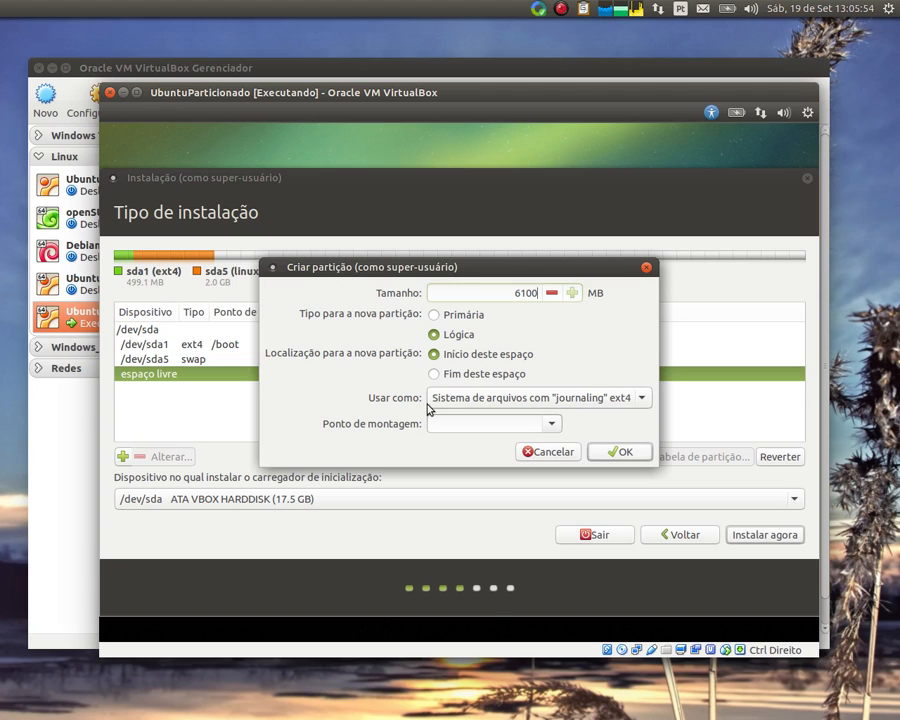
click(551, 424)
click(516, 447)
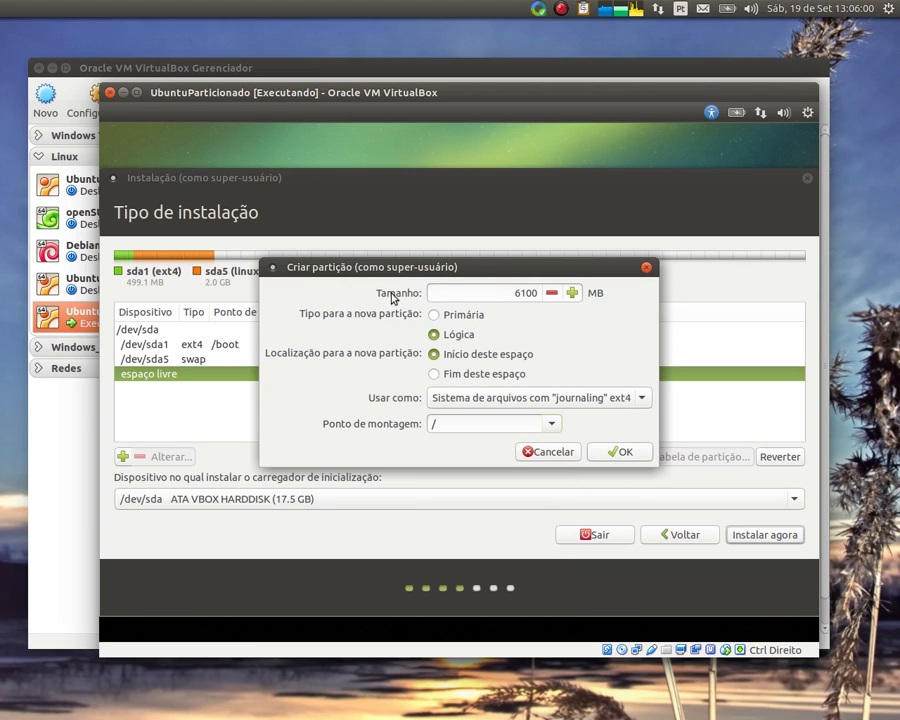
drag(426, 266, 529, 230)
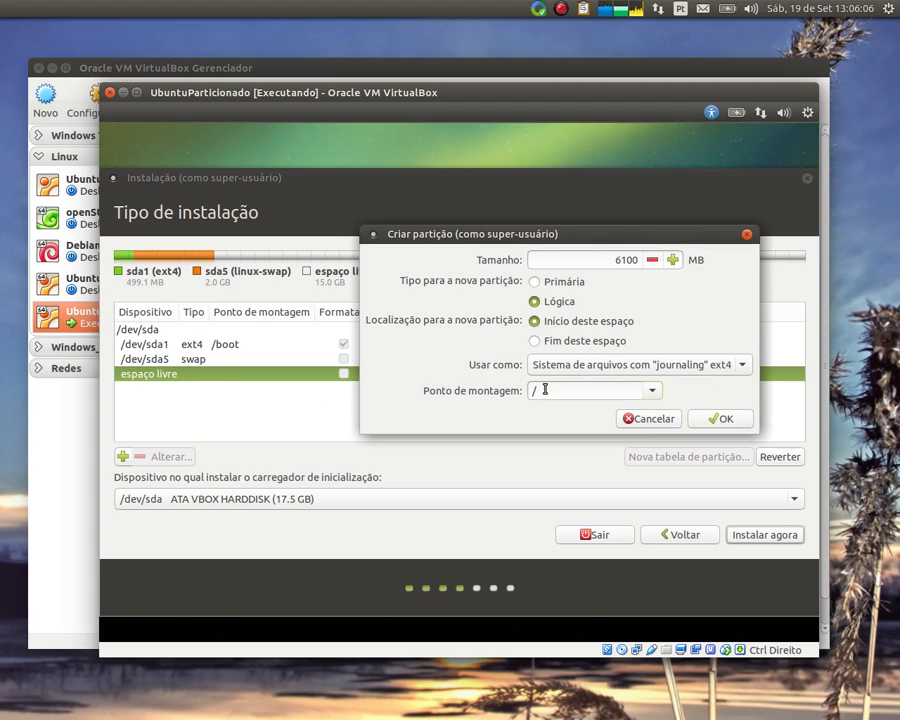
click(722, 420)
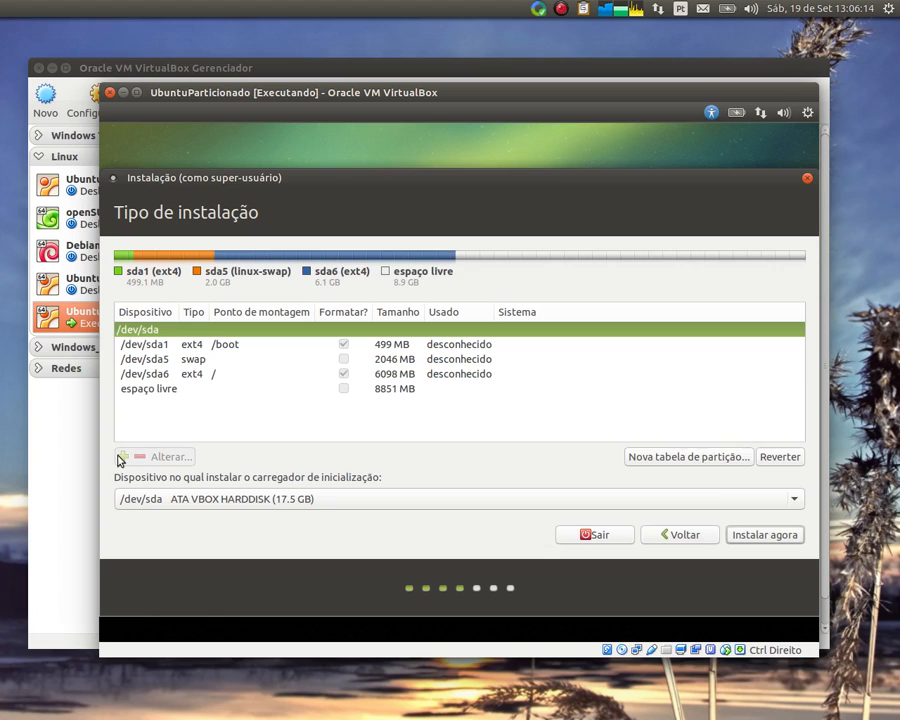
Create an ext4 partition mounted at /home filling all remaining free space
click(160, 388)
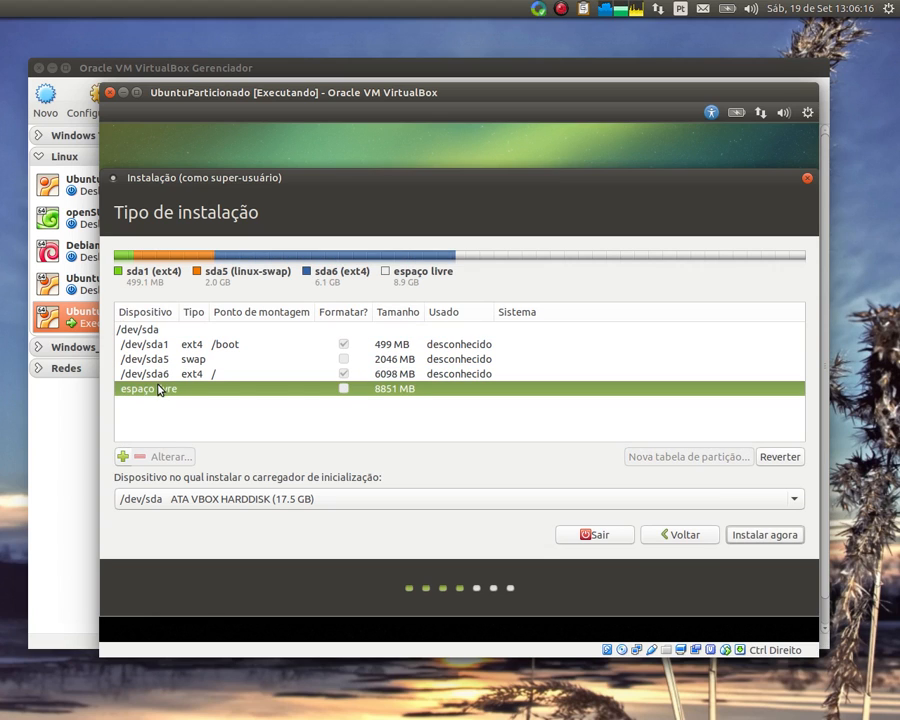
click(123, 456)
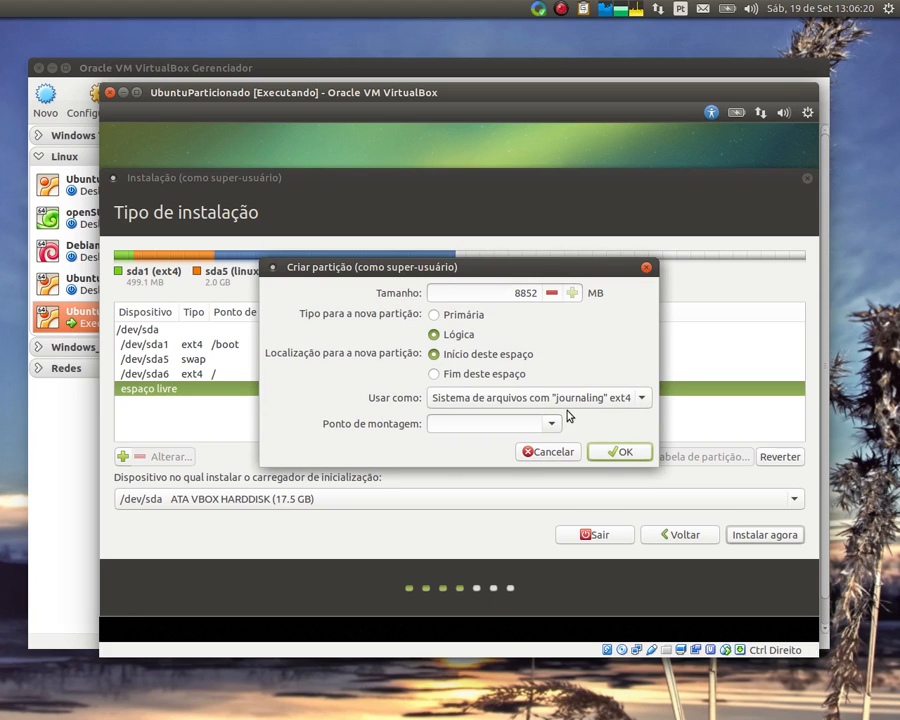
click(632, 401)
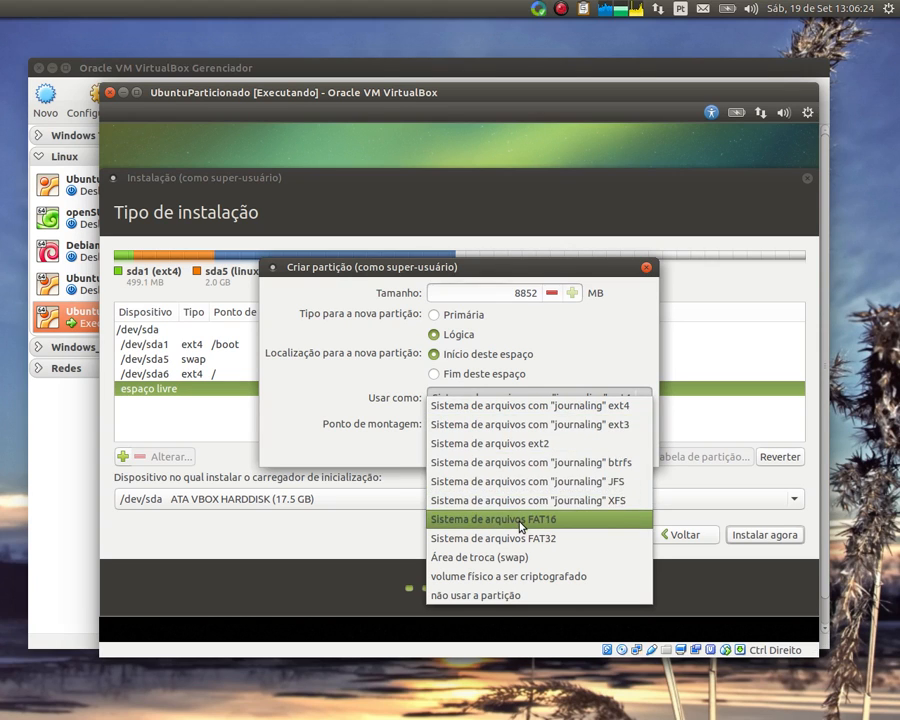
click(593, 356)
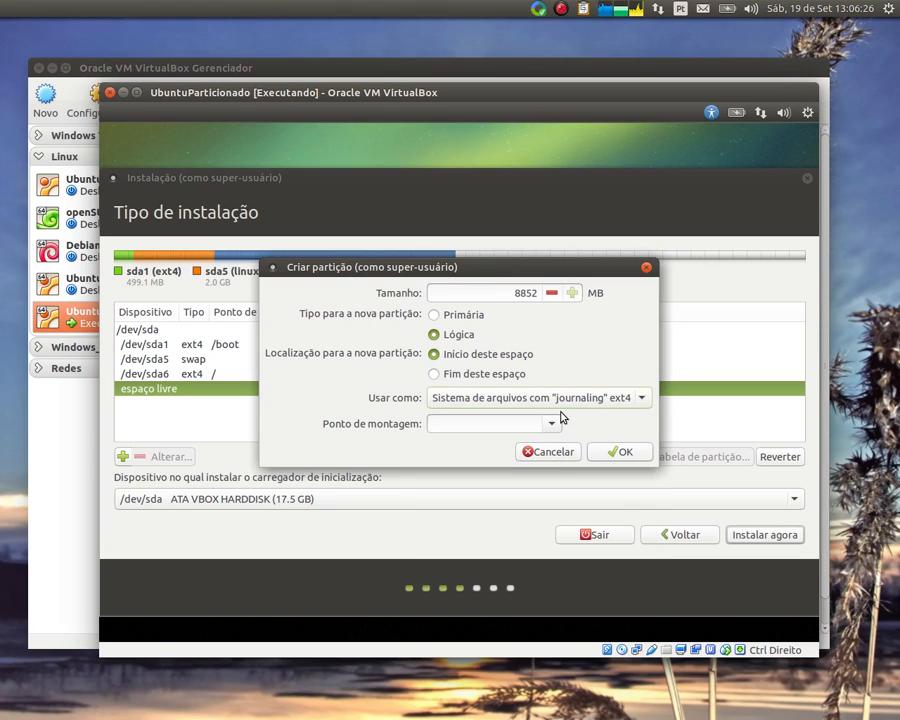
click(552, 424)
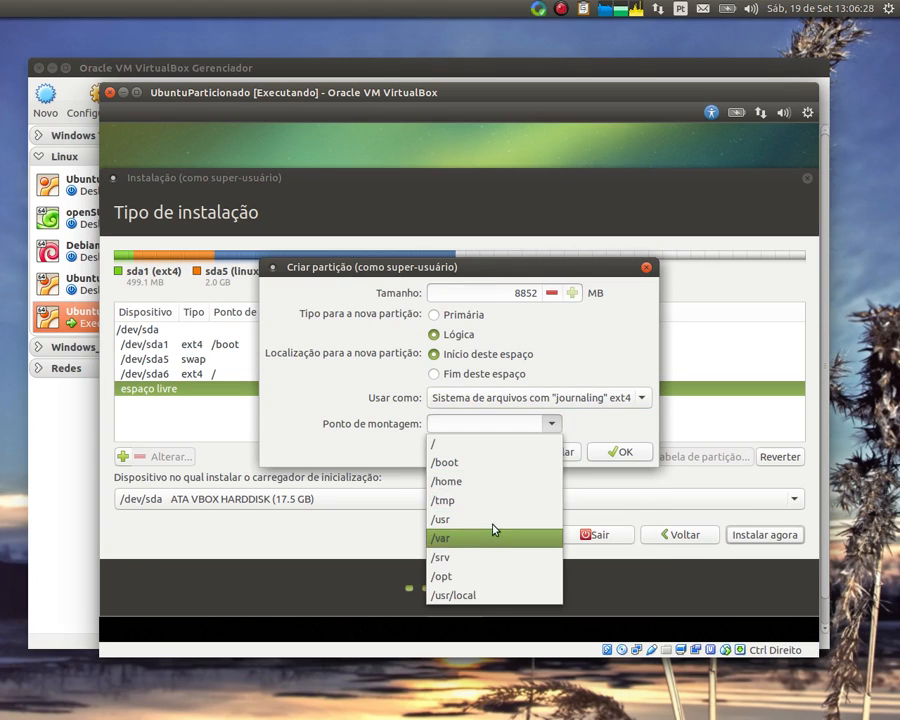
click(502, 481)
click(620, 452)
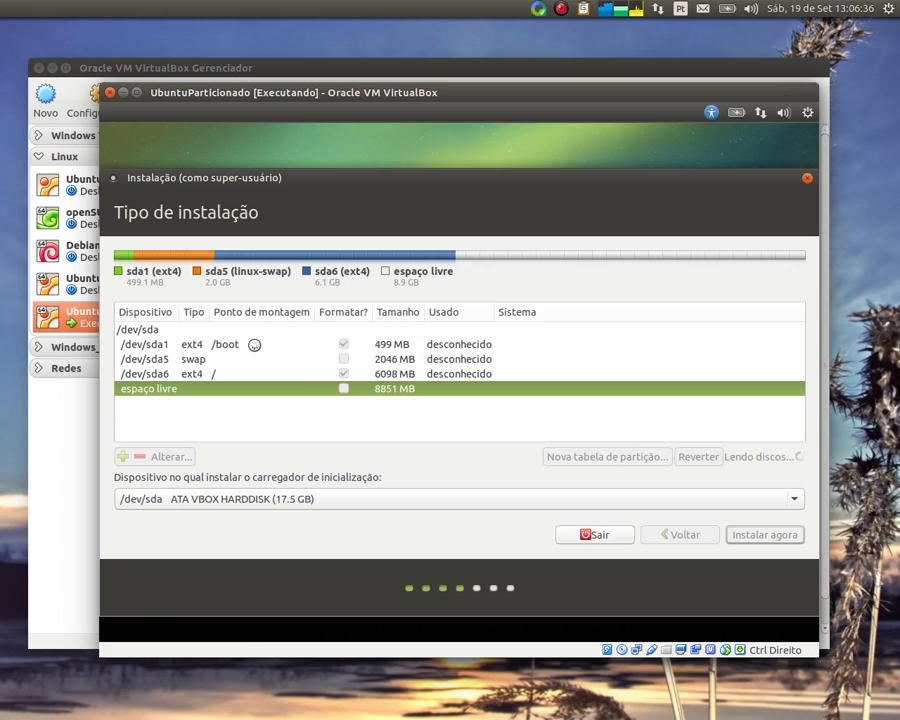
click(240, 346)
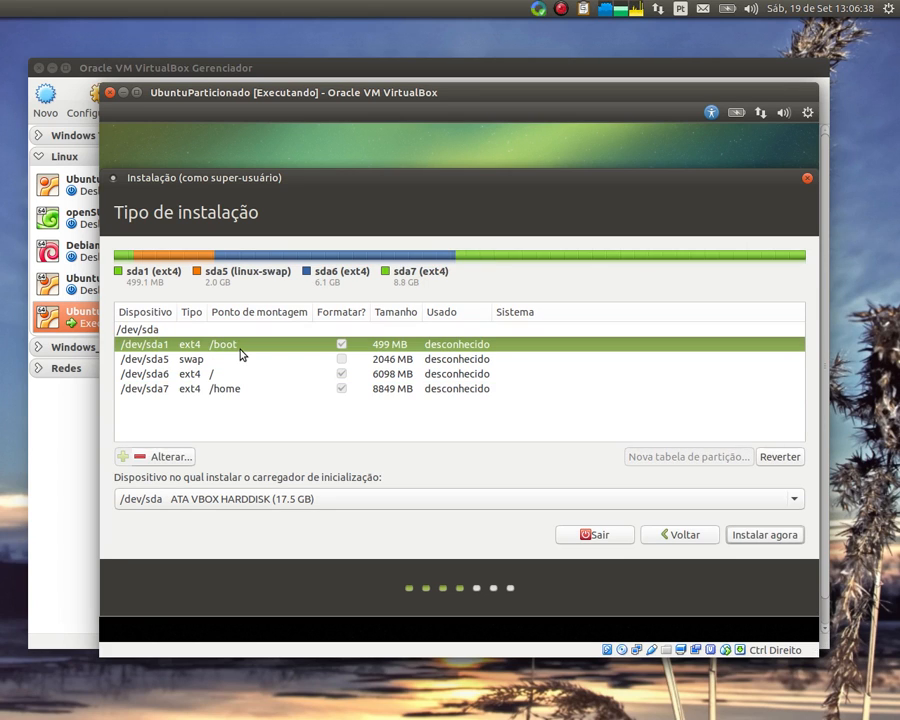
Change the /boot partition /dev/sda1 filesystem from ext4 to ext2
click(184, 457)
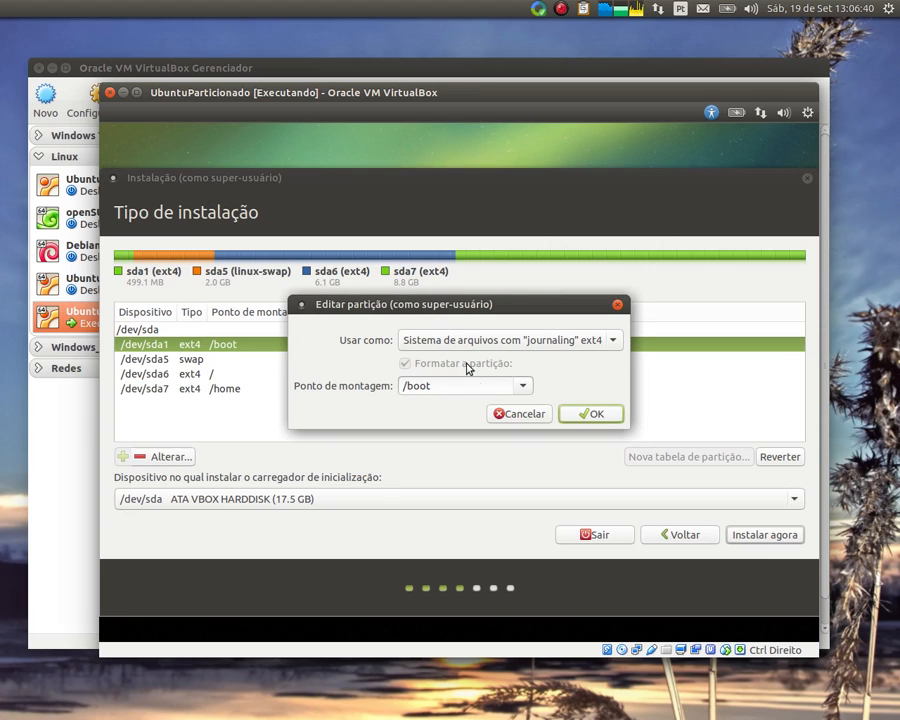
click(567, 342)
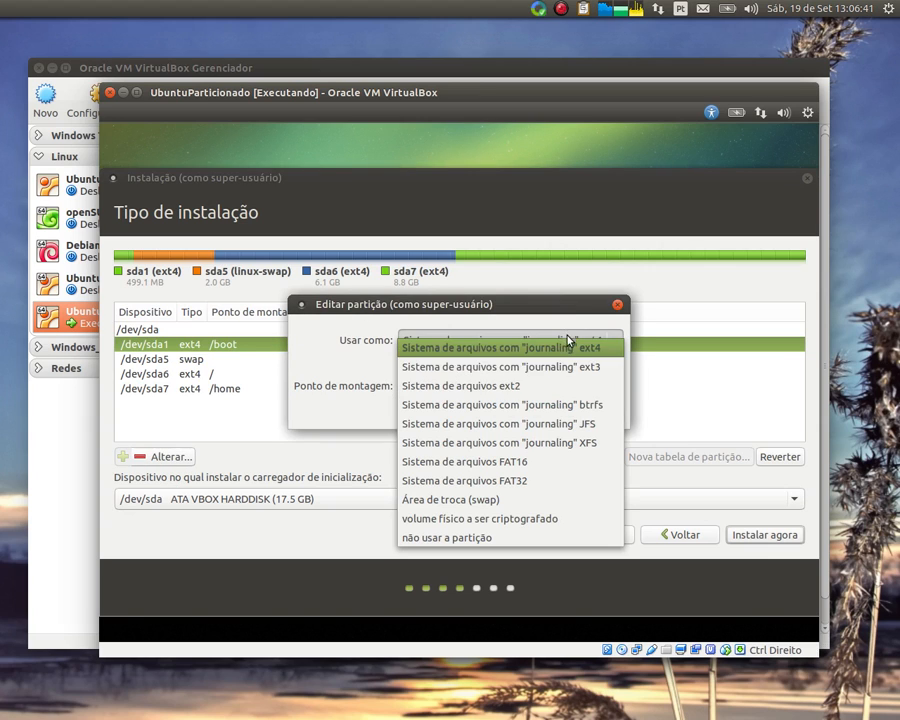
click(535, 391)
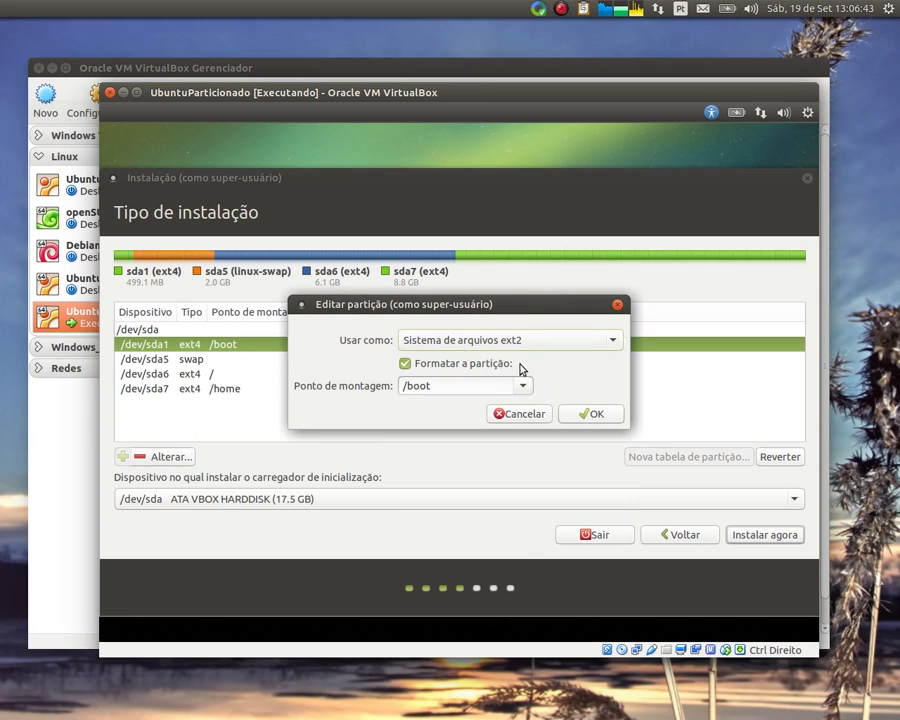
click(590, 414)
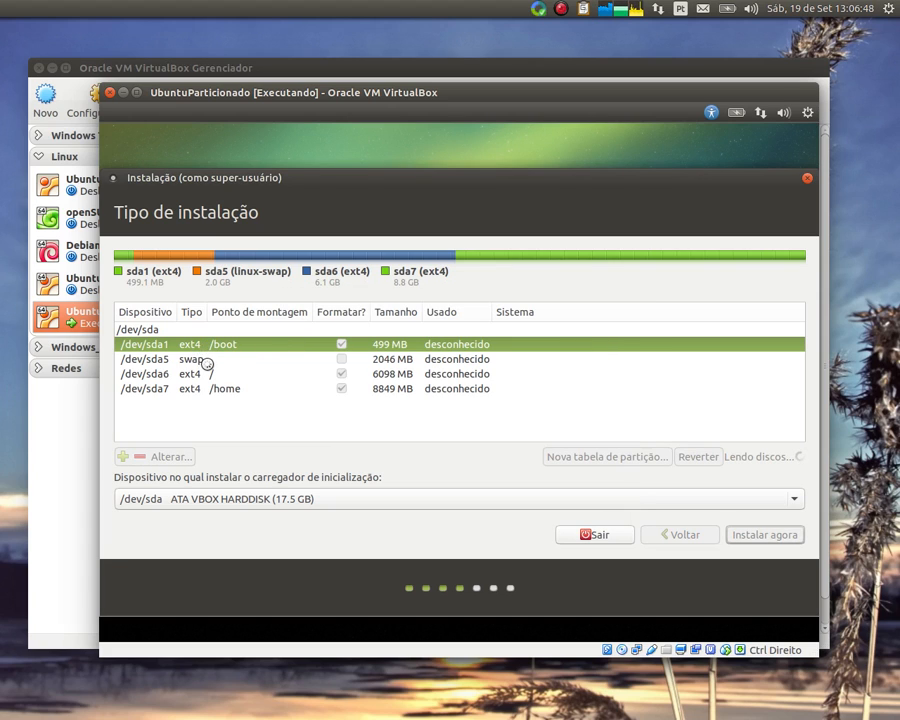
Select the /home partition /dev/sda7 and open its settings
click(207, 346)
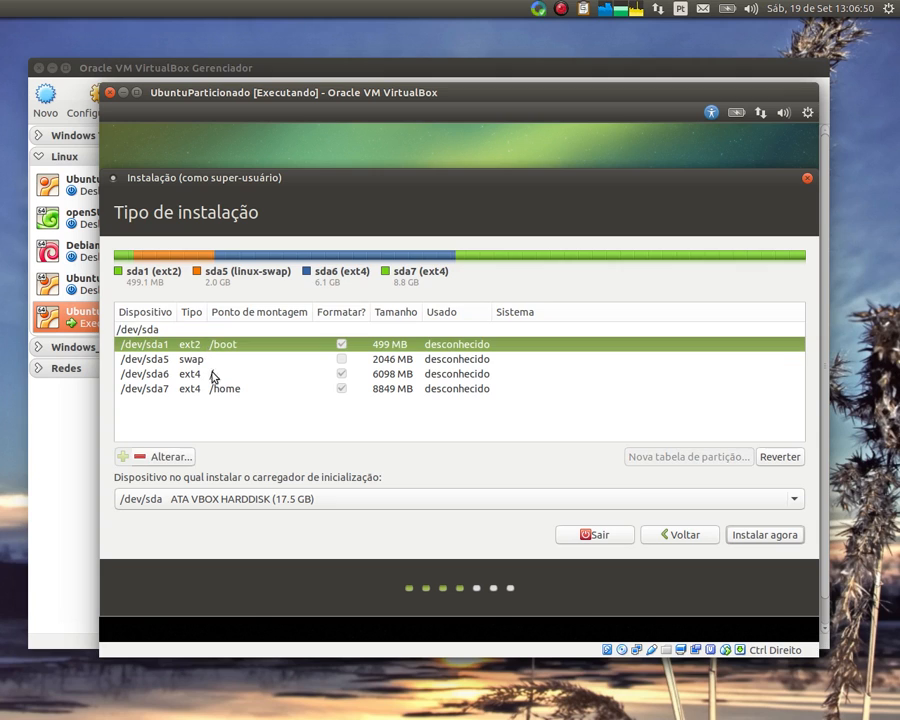
click(205, 390)
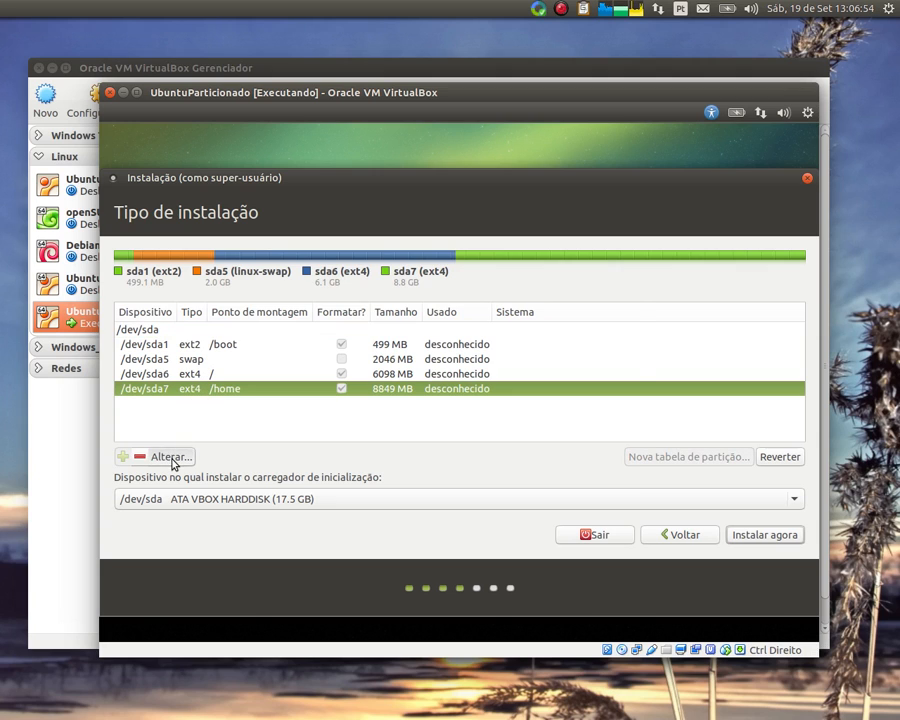
click(174, 459)
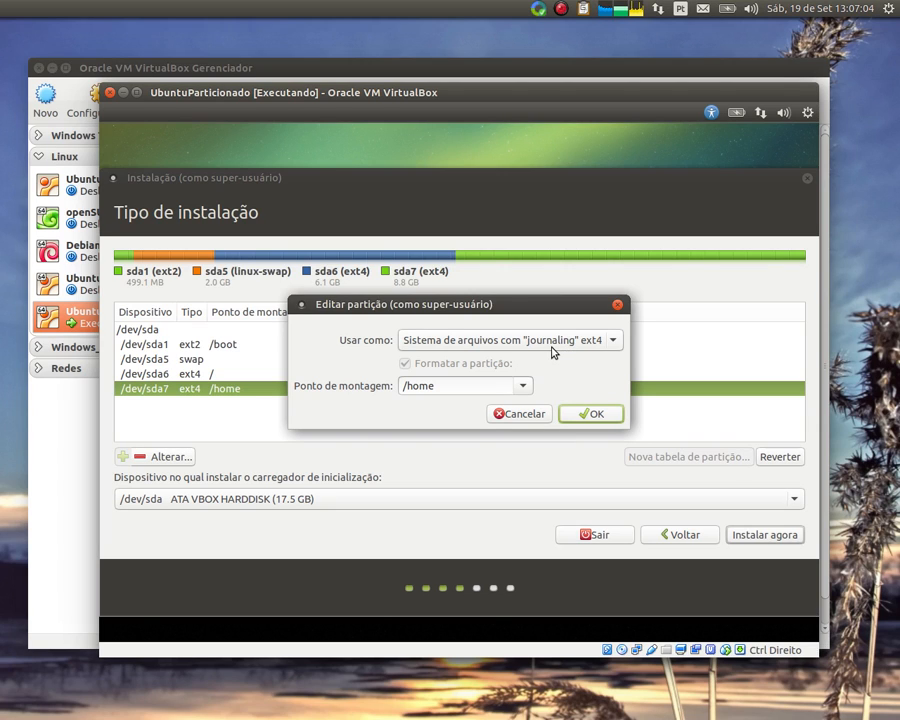
Leave /home unchanged and review the /dev/sda1 /boot entry in the partition table
click(533, 416)
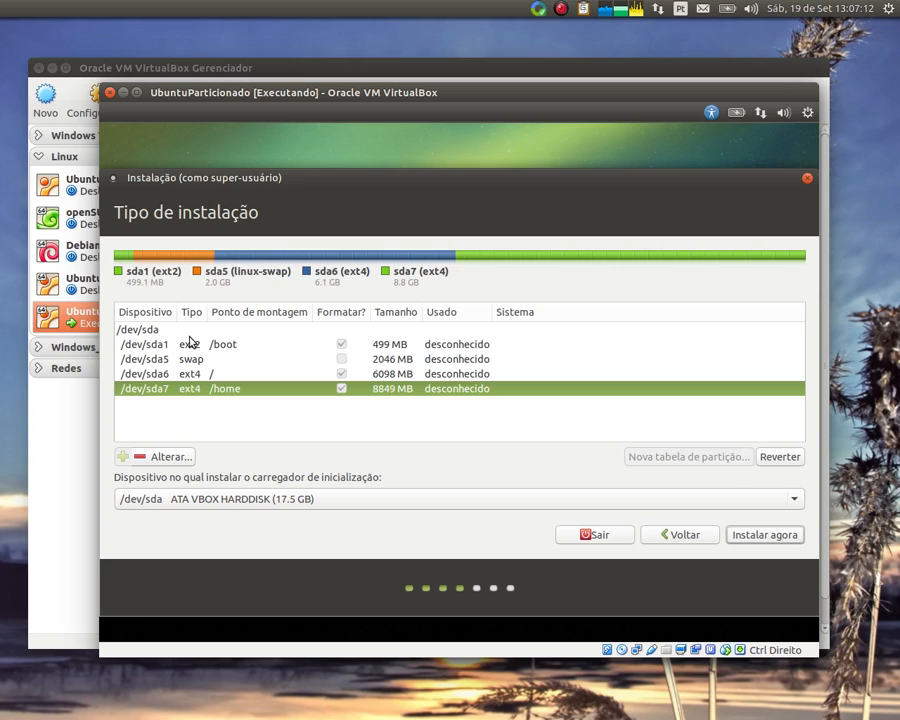
click(206, 346)
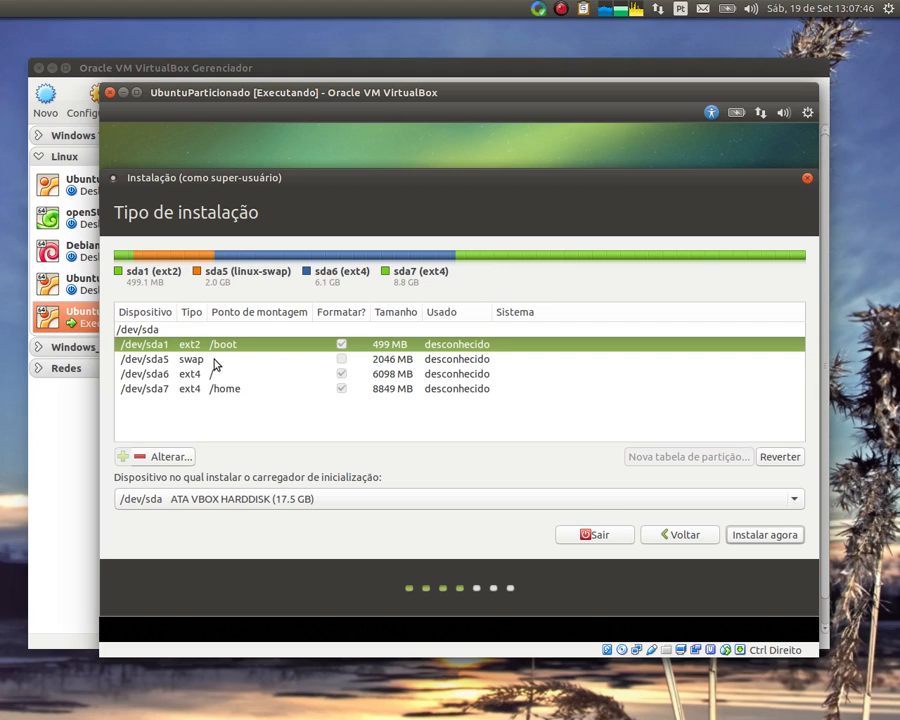
click(162, 362)
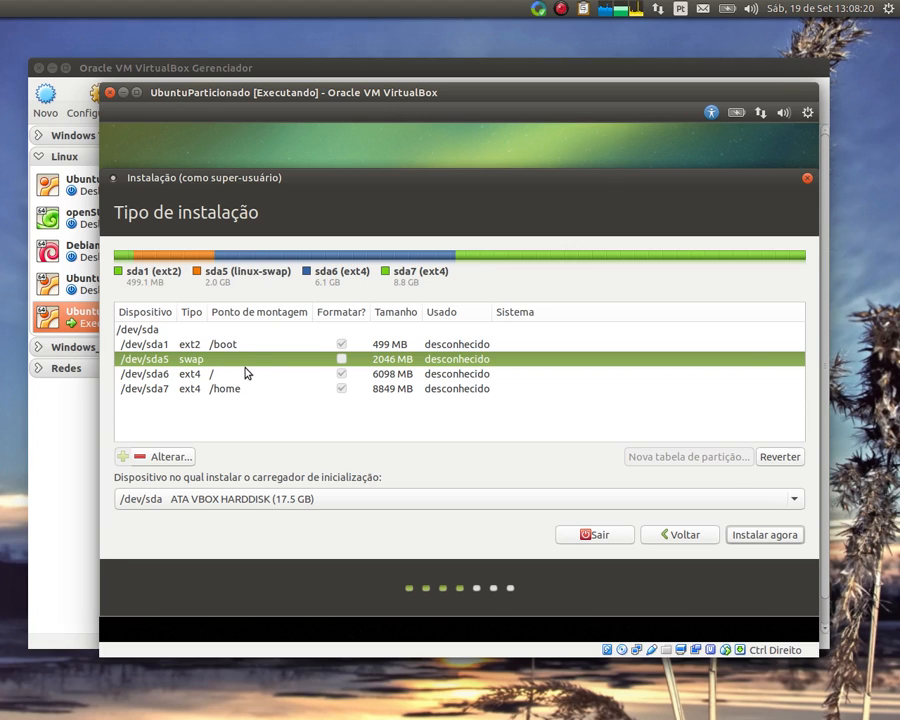
click(240, 376)
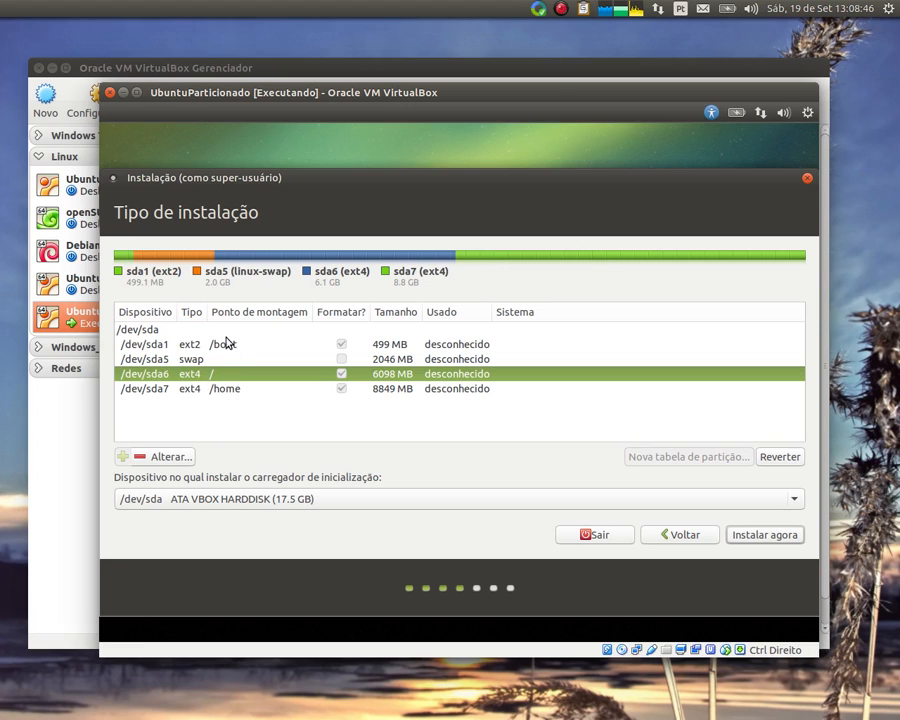
click(218, 389)
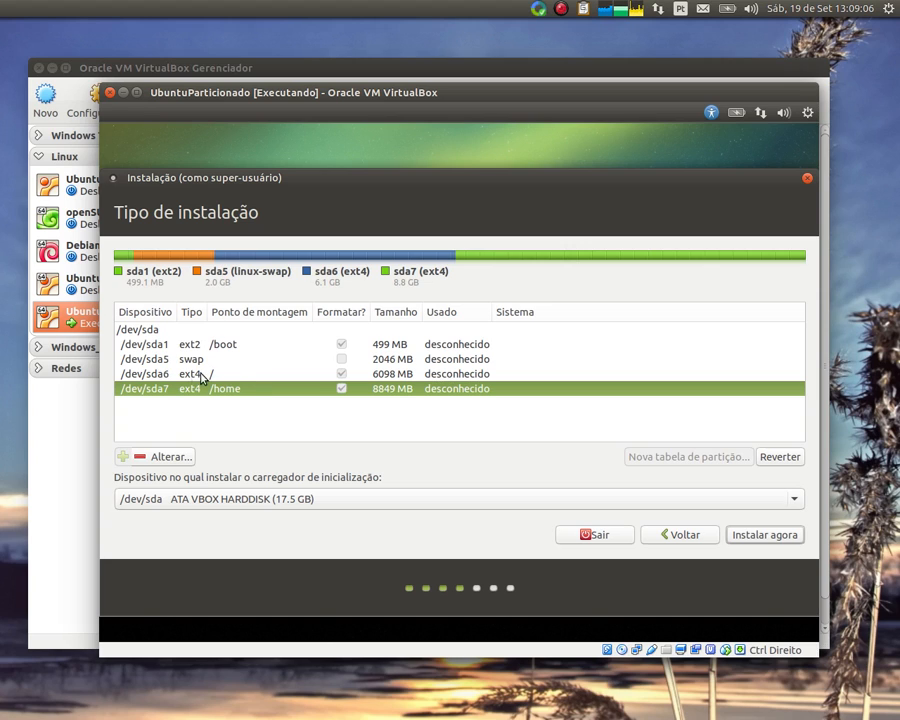
click(203, 375)
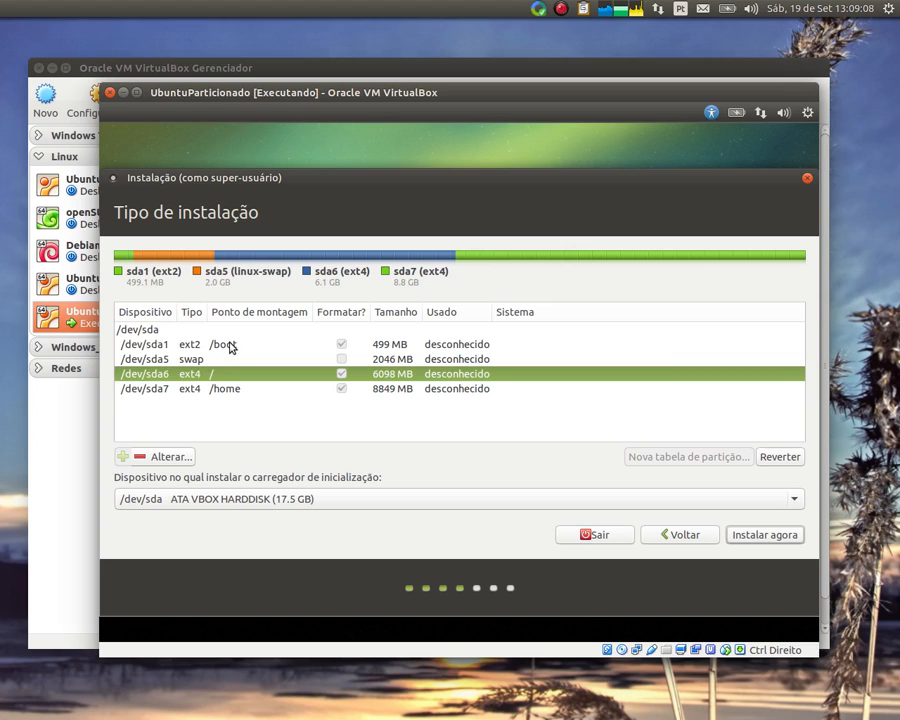
click(229, 346)
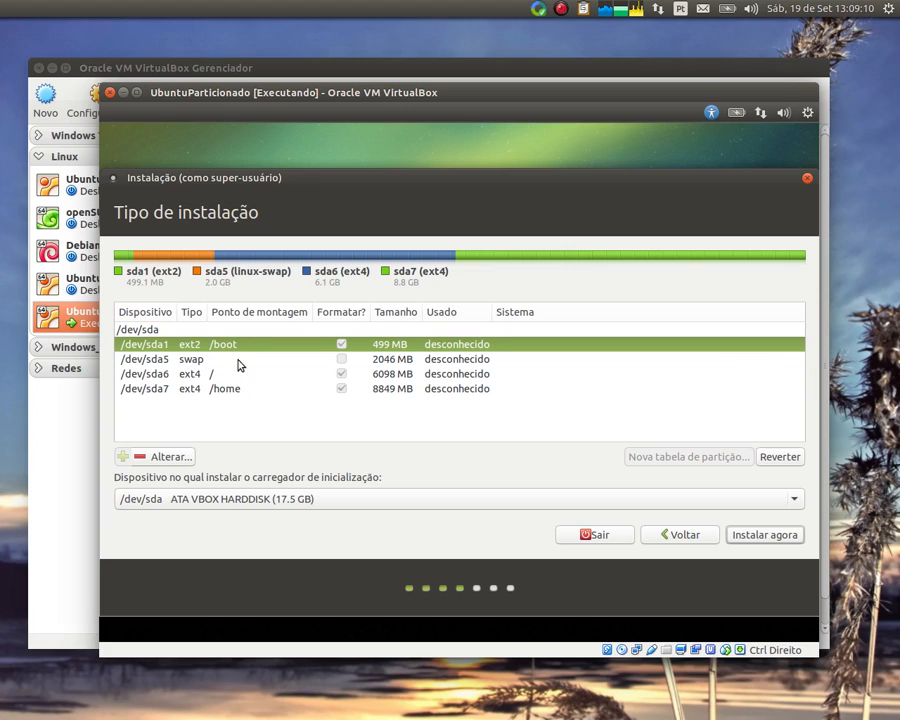
click(220, 390)
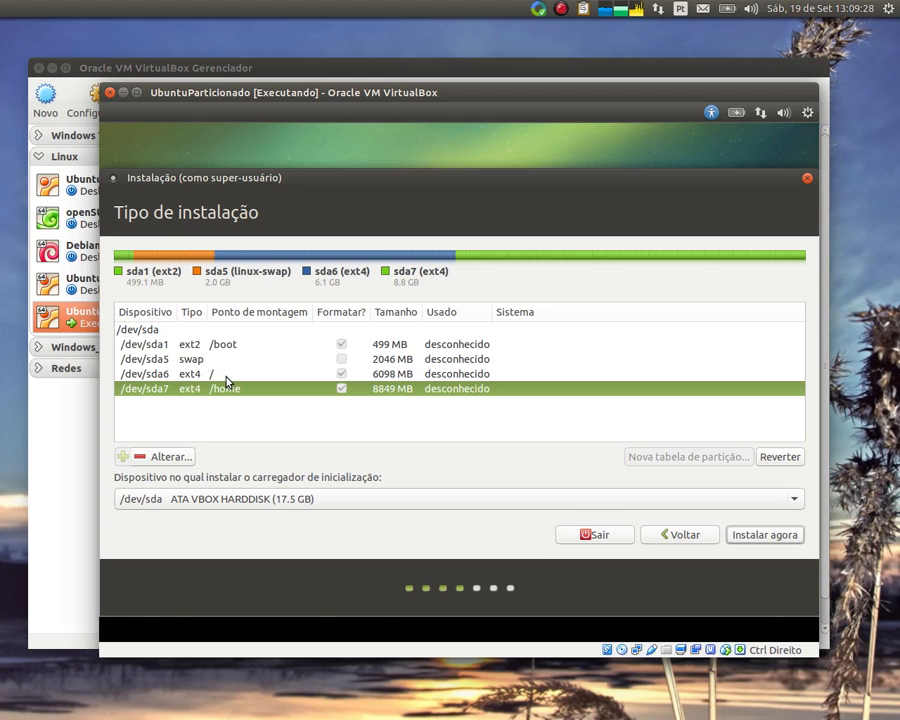
click(228, 377)
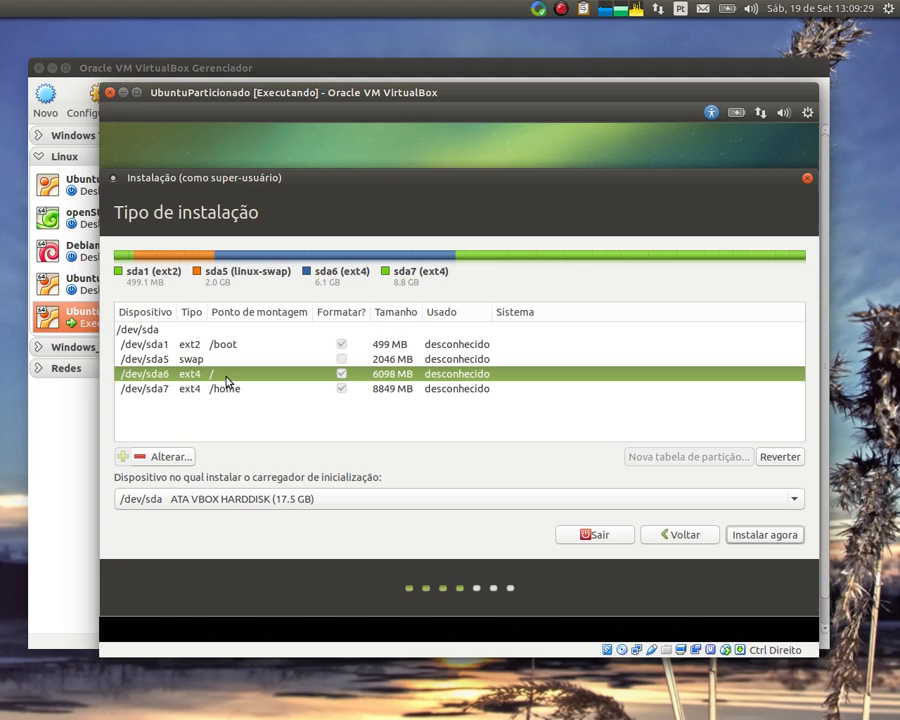
click(347, 347)
click(333, 374)
click(341, 347)
click(267, 392)
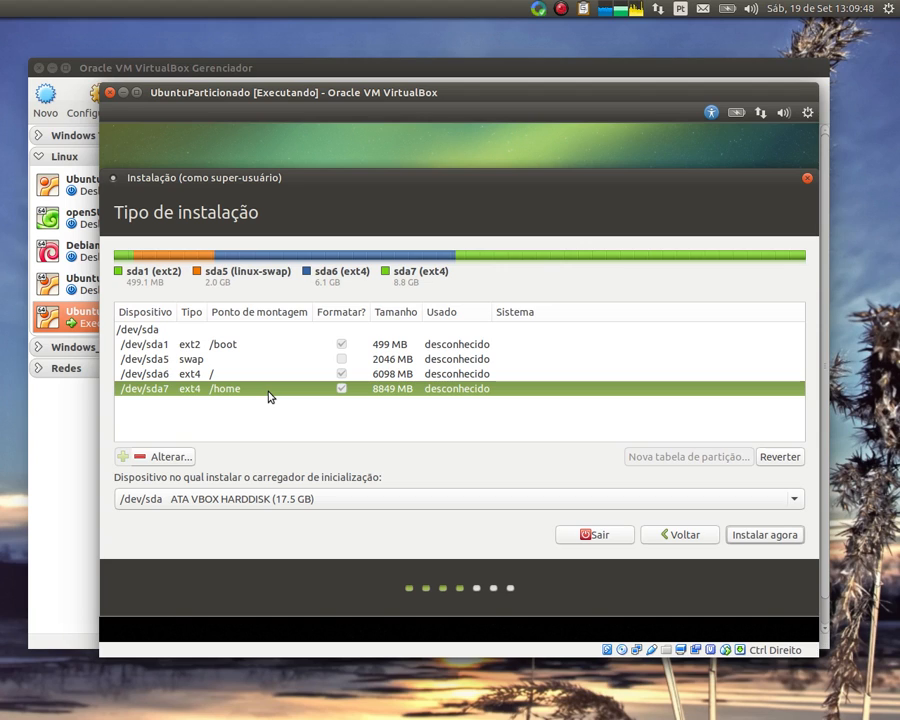
click(252, 378)
click(255, 341)
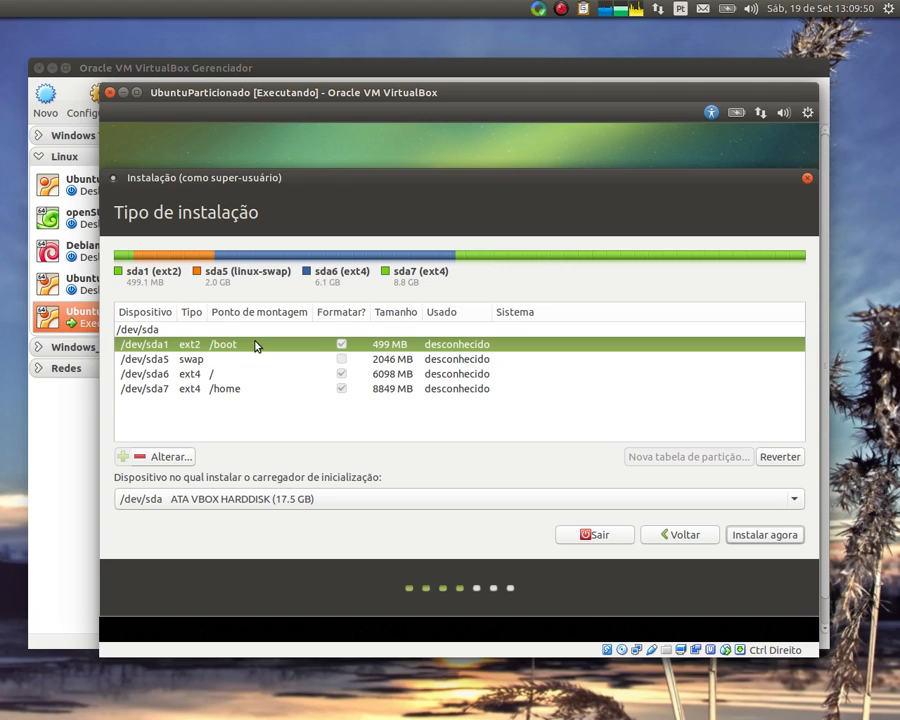
click(254, 374)
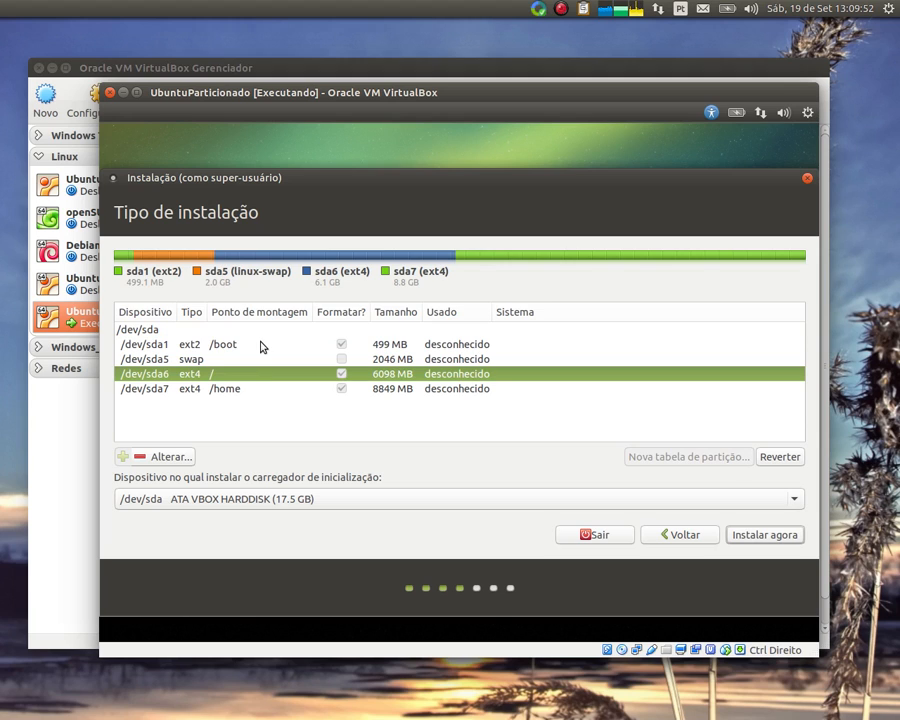
click(262, 345)
click(270, 378)
click(268, 391)
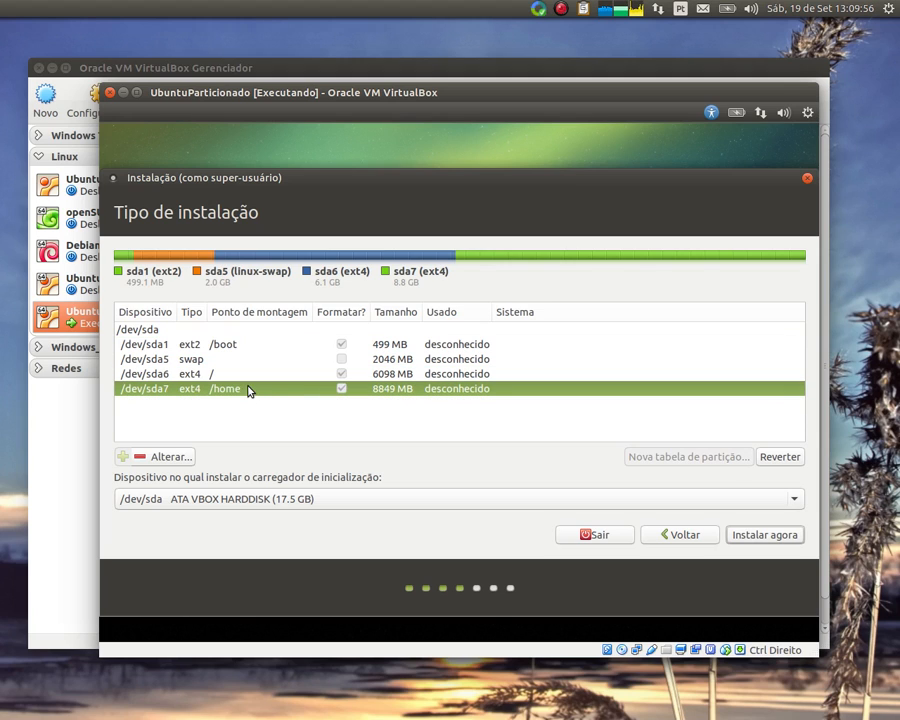
click(241, 377)
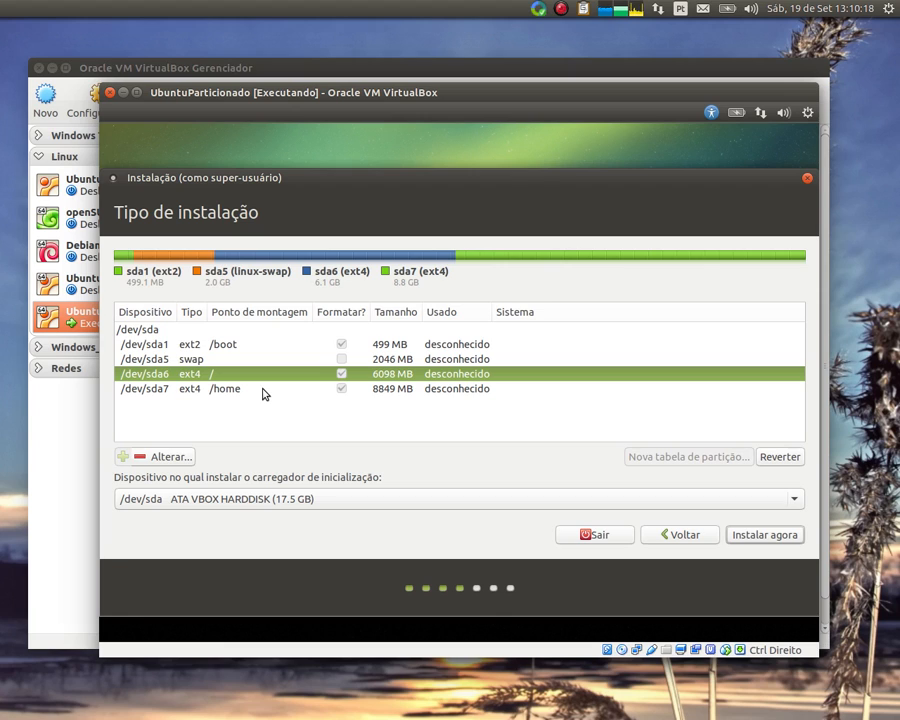
click(210, 389)
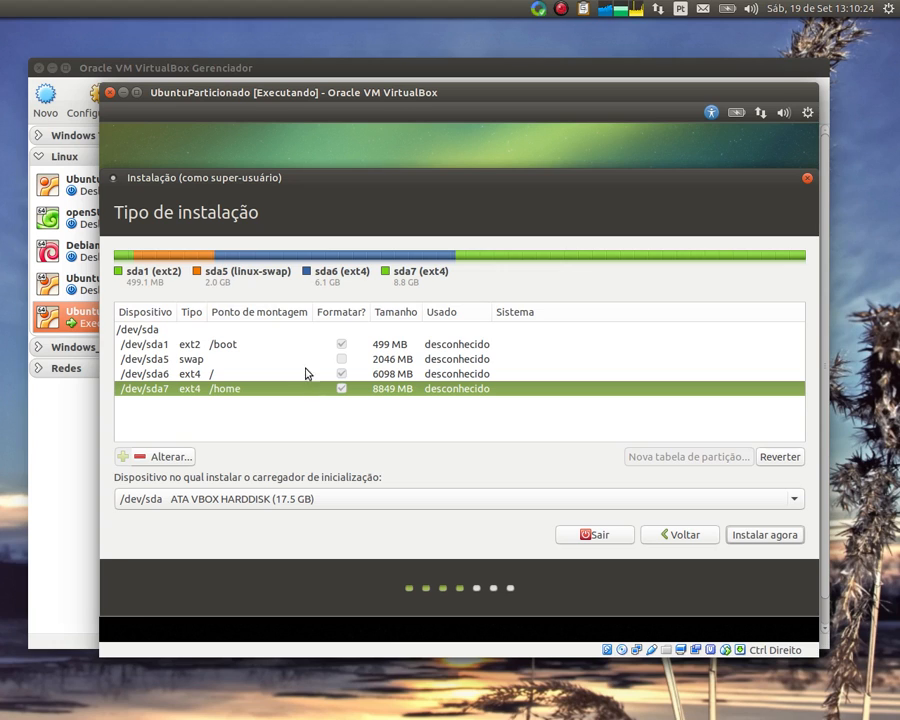
click(448, 494)
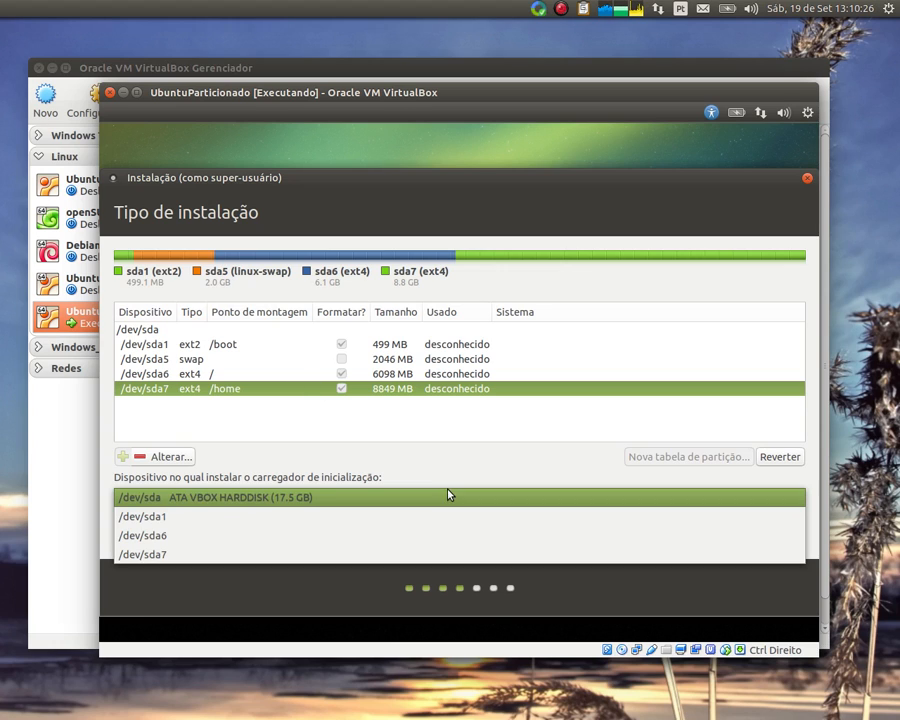
Keep /dev/sda as the boot-loader device and start the installation
click(171, 477)
click(318, 505)
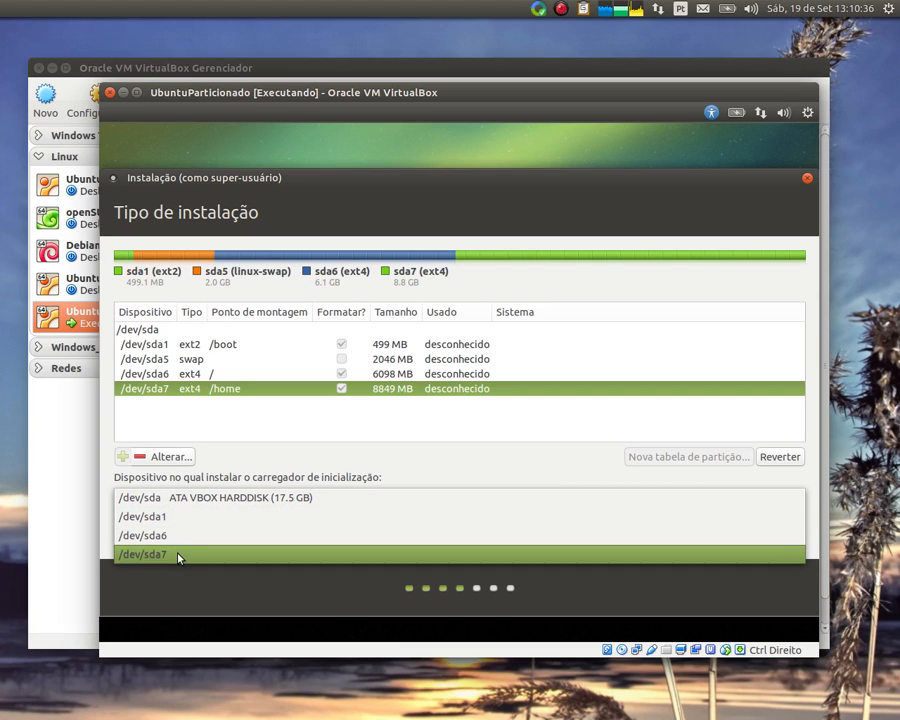
click(204, 500)
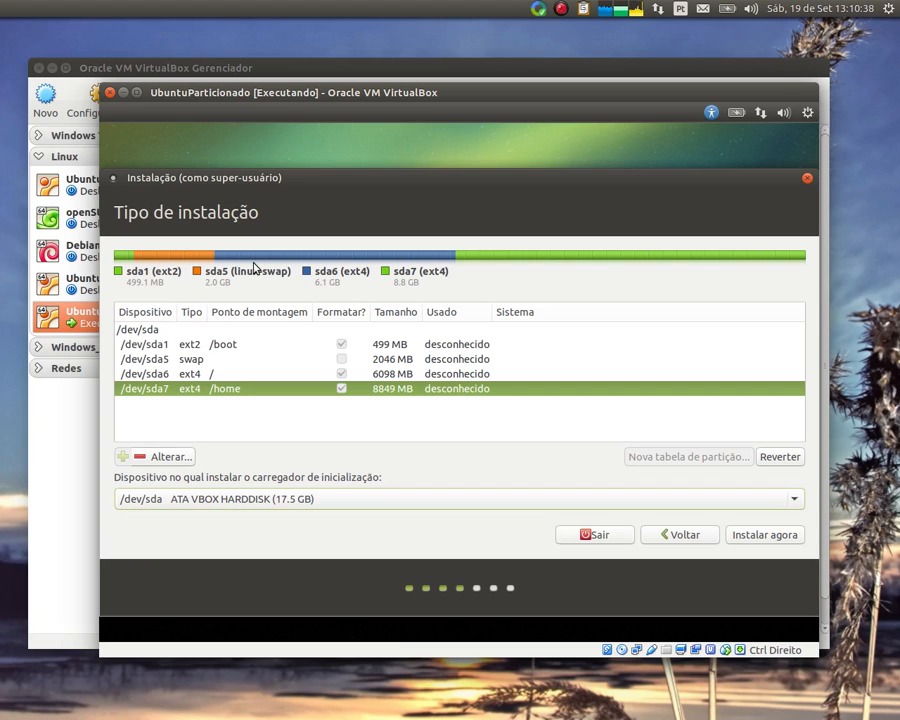
click(750, 538)
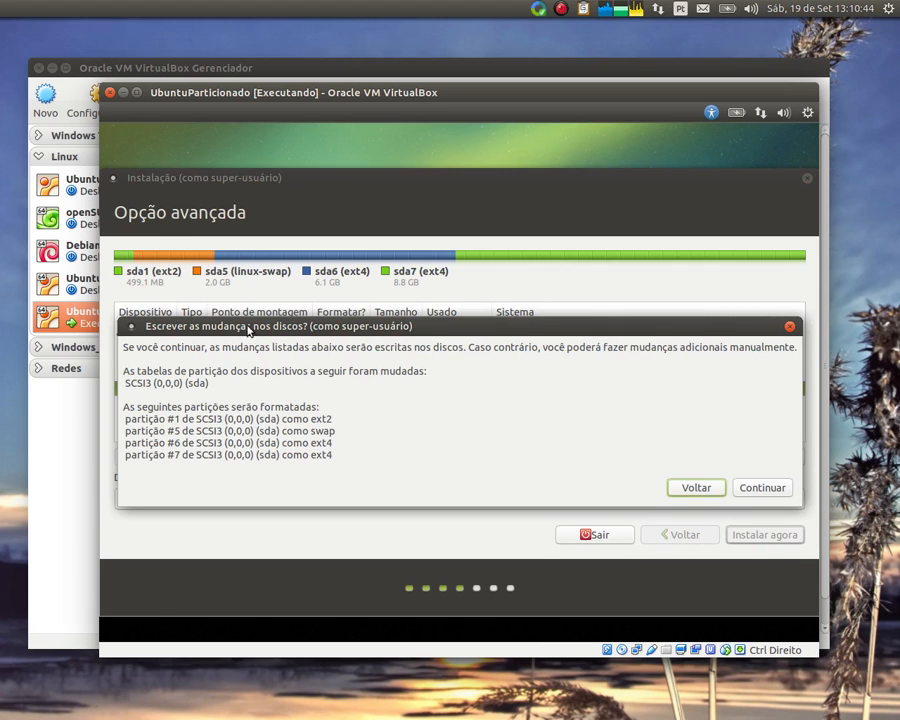
Confirm writing the partition changes for partitions 1, 5, 6 and 7 to disk
drag(247, 327, 244, 454)
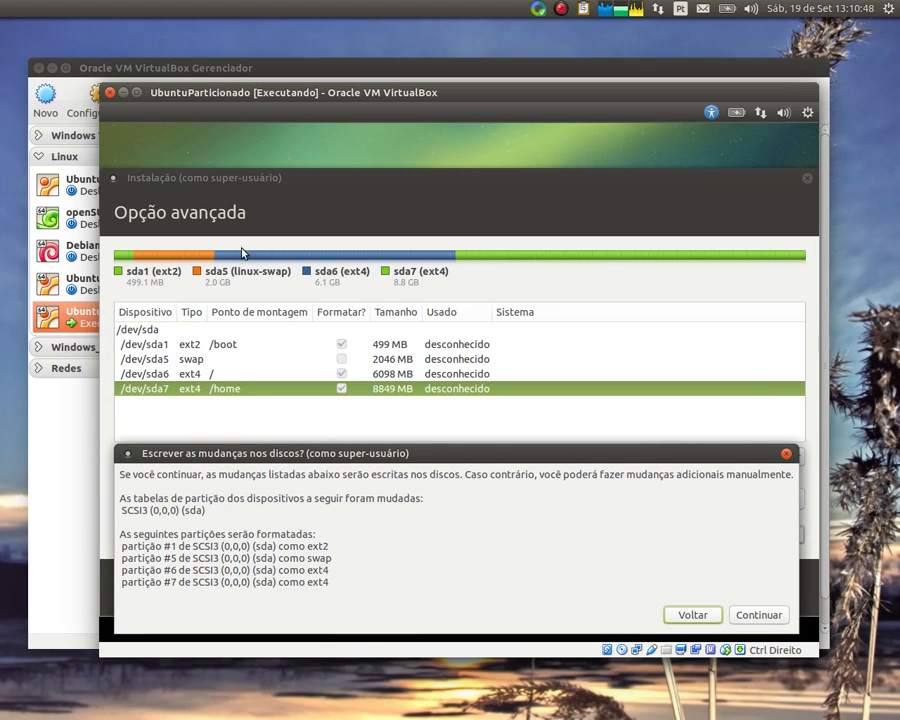
drag(268, 455, 266, 249)
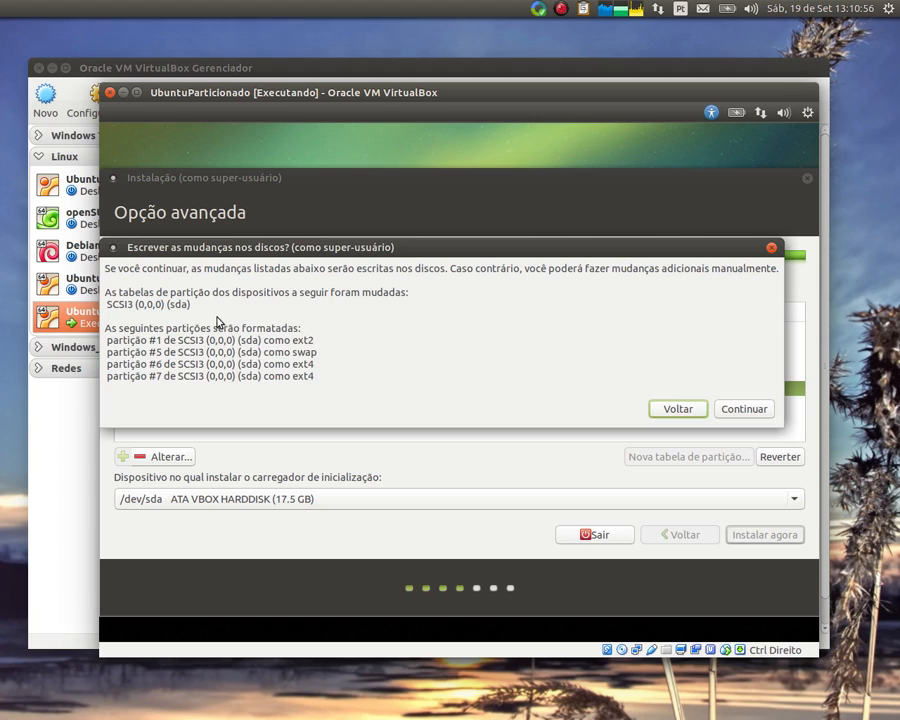
click(741, 409)
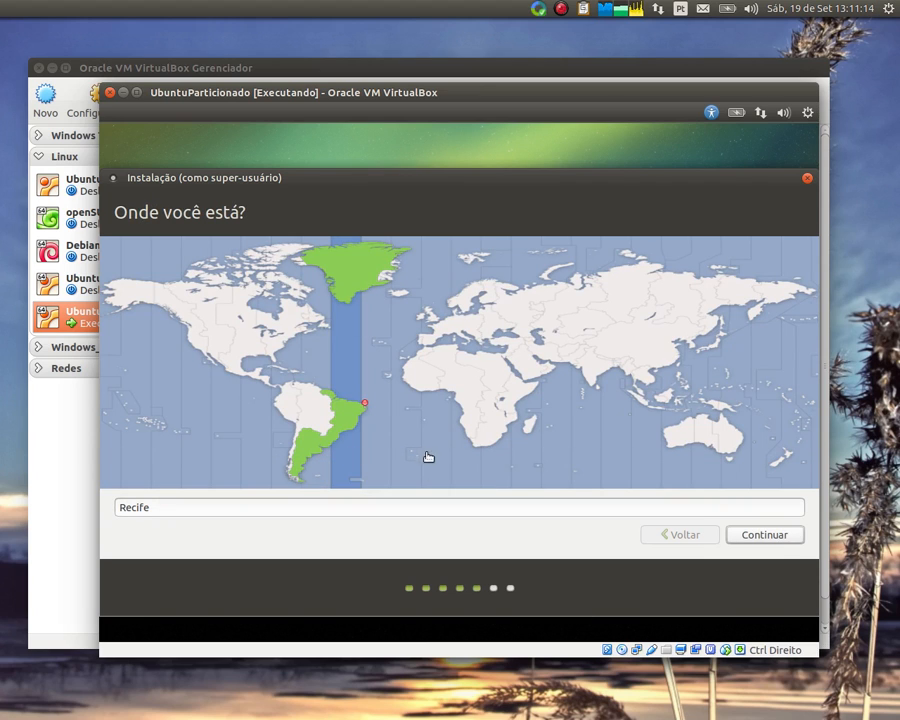
Accept Recife as the location and Português (Brasil) as the keyboard layout
click(766, 534)
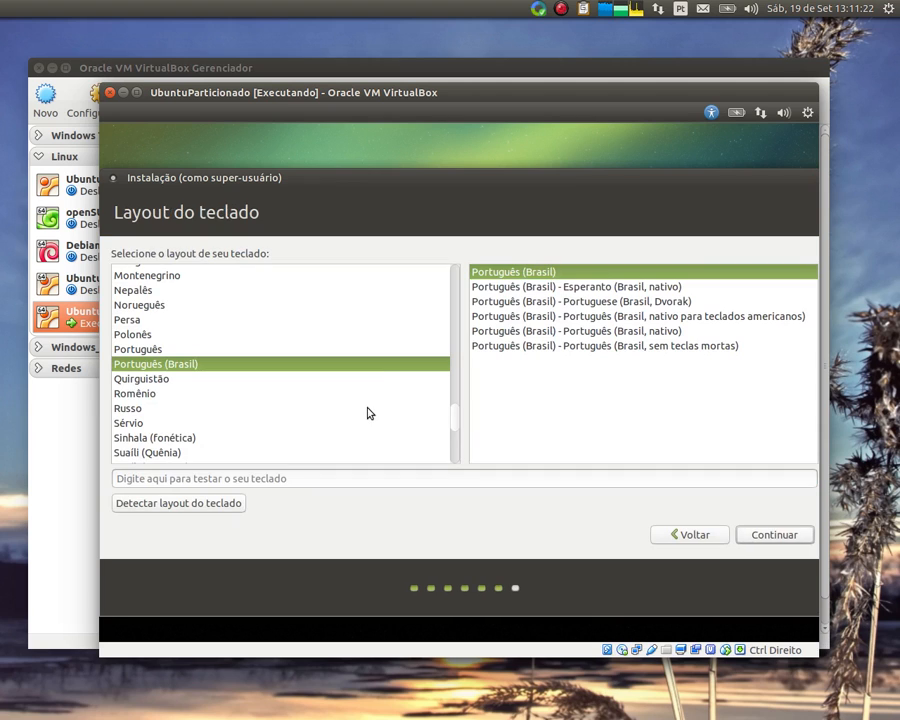
click(793, 534)
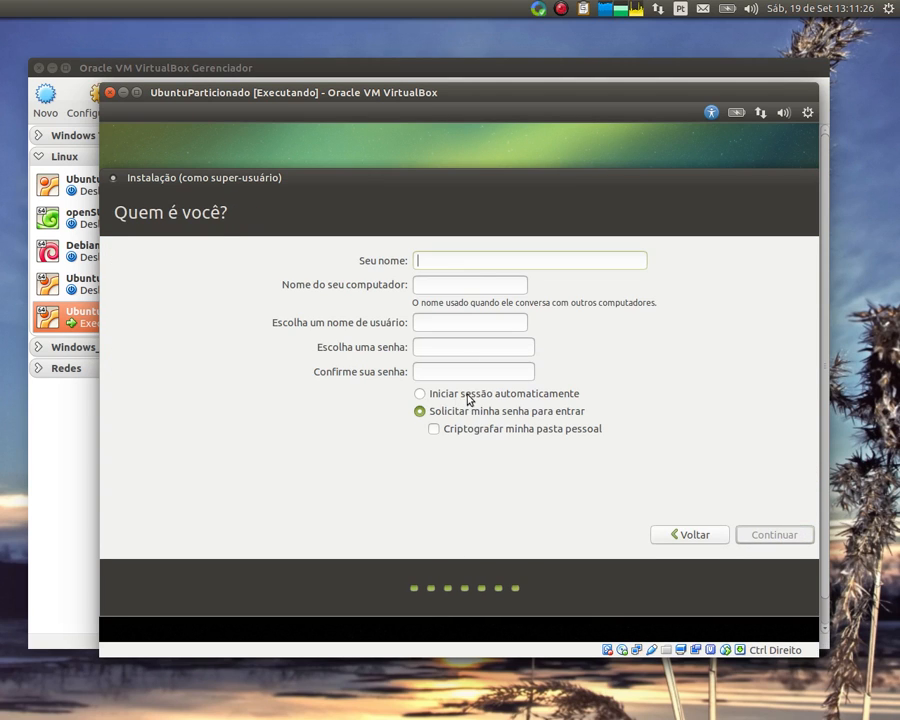
Complete the 'Quem é você?' form with the user's full name, default computer name and username, and a matching password
text(Mar)
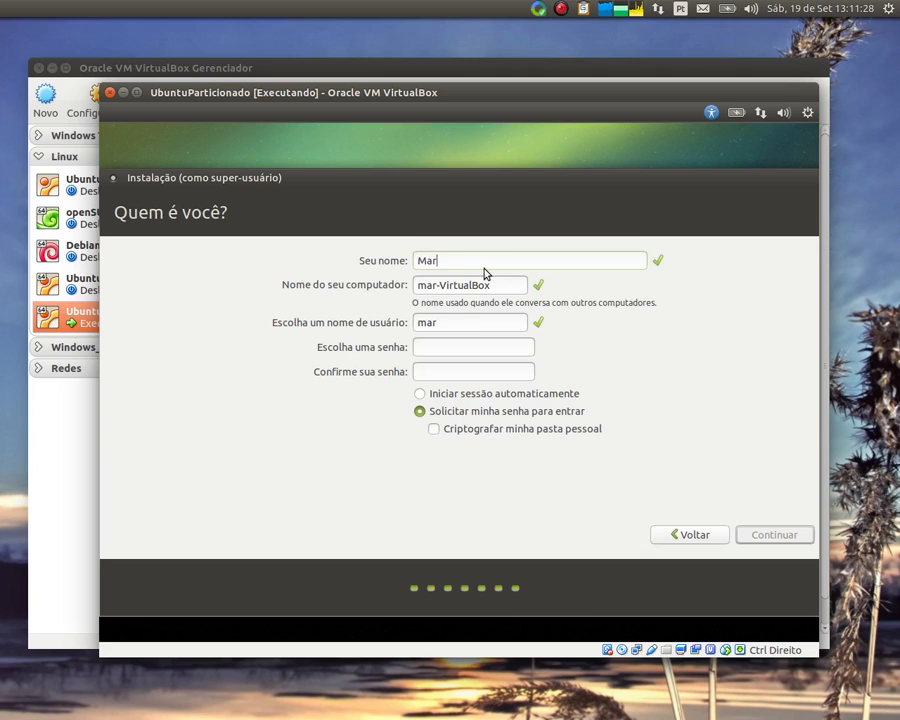
text(cos Aurélio)
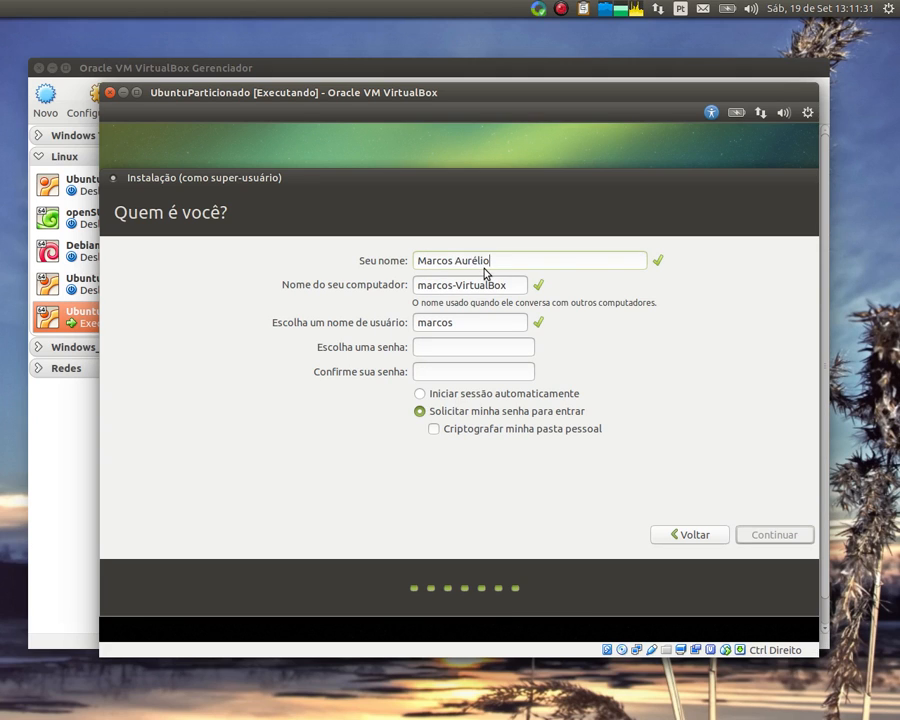
key(Tab)
key(Tab)
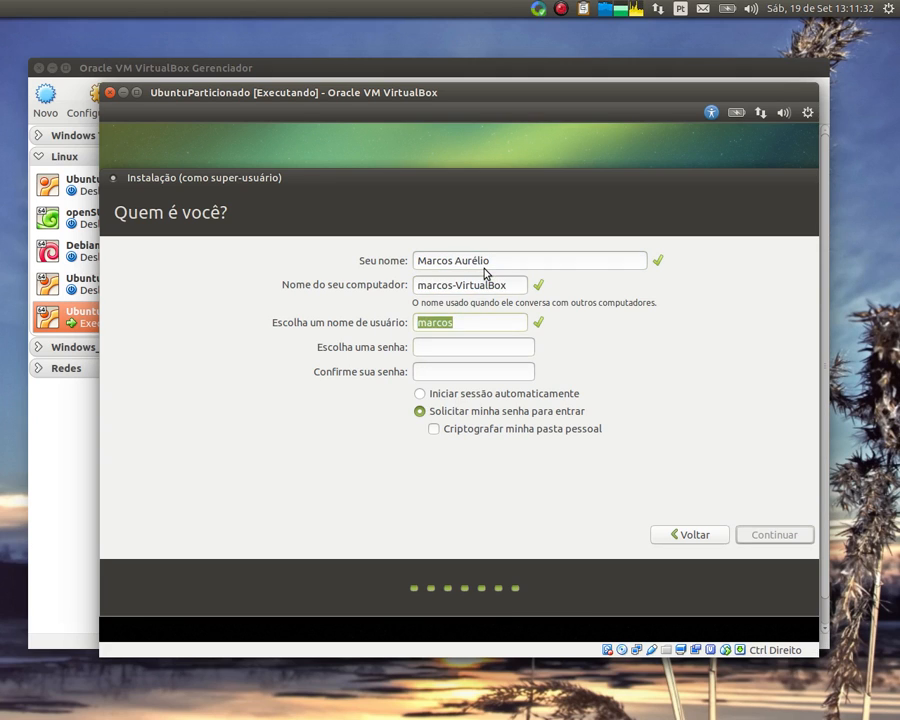
key(Tab)
text(12345678)
key(Tab)
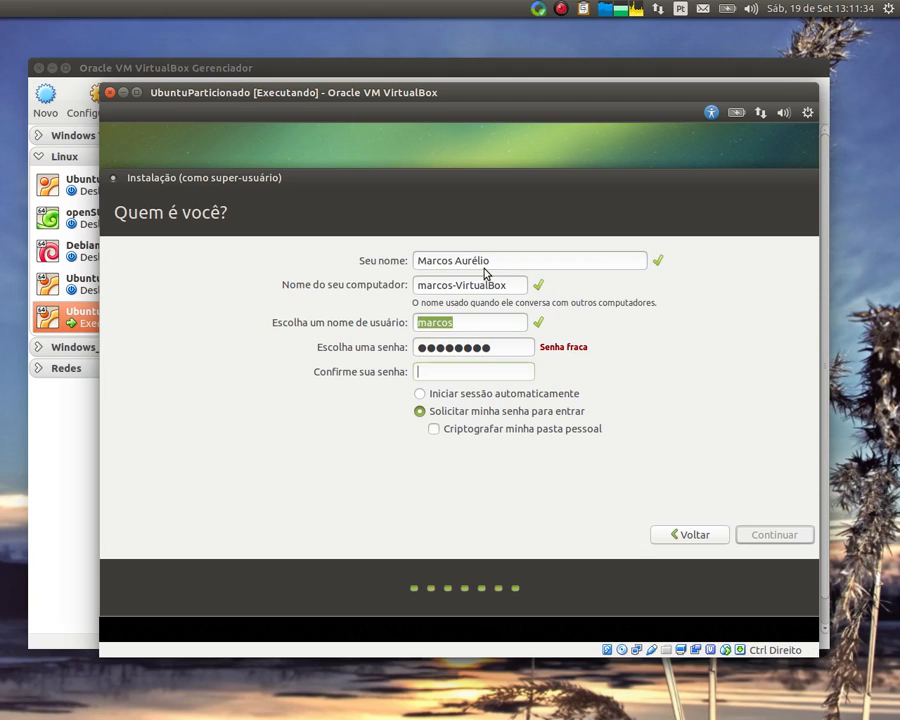
text(12345678)
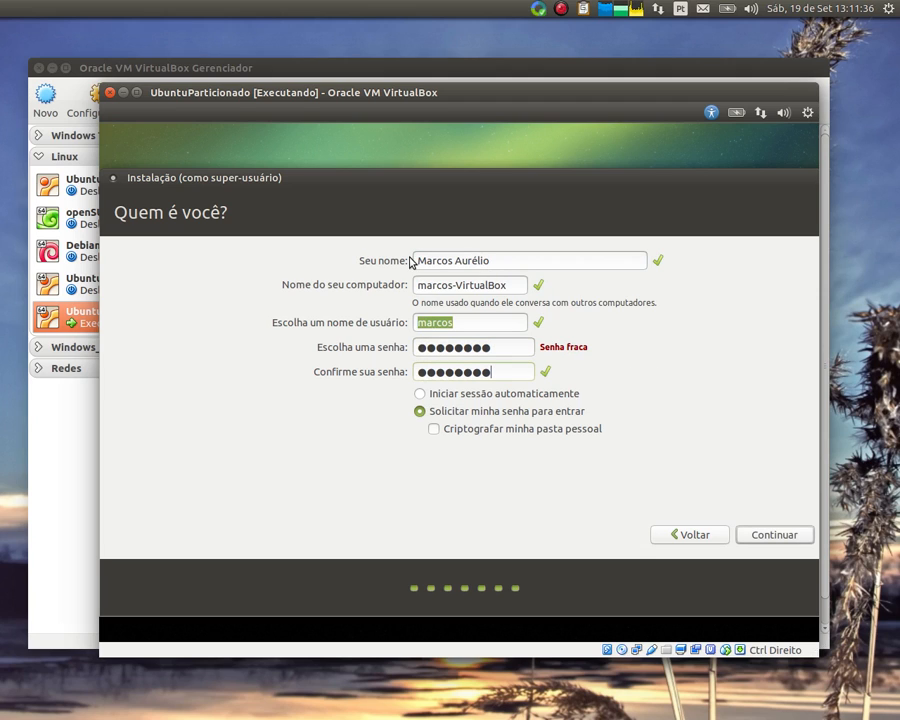
click(772, 540)
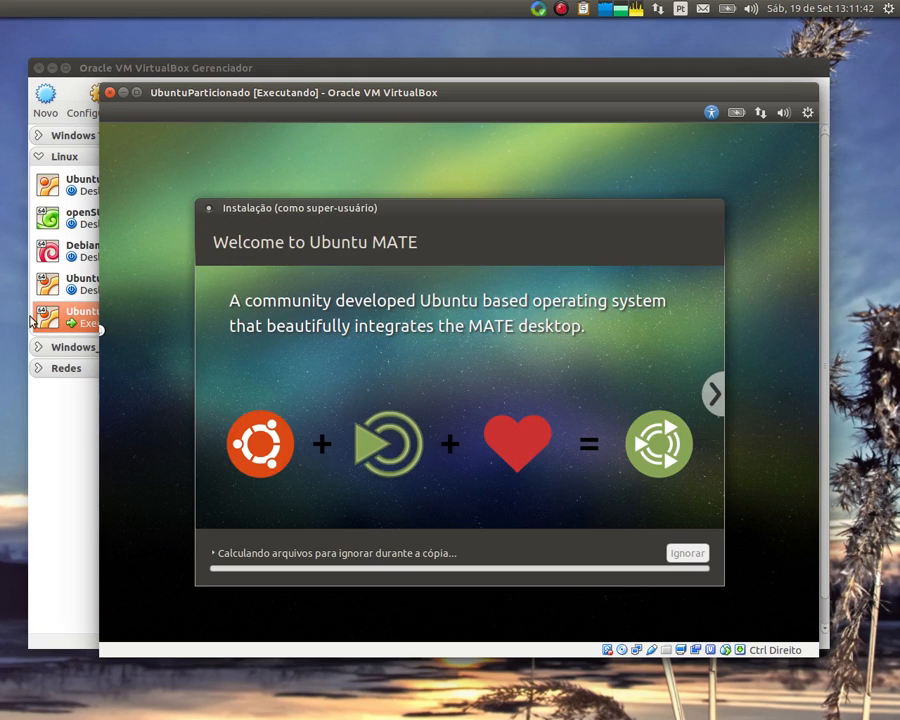
Wait for the installer slideshow to run until the 'Instalação concluída' dialog appears
mouse_move(2, 155)
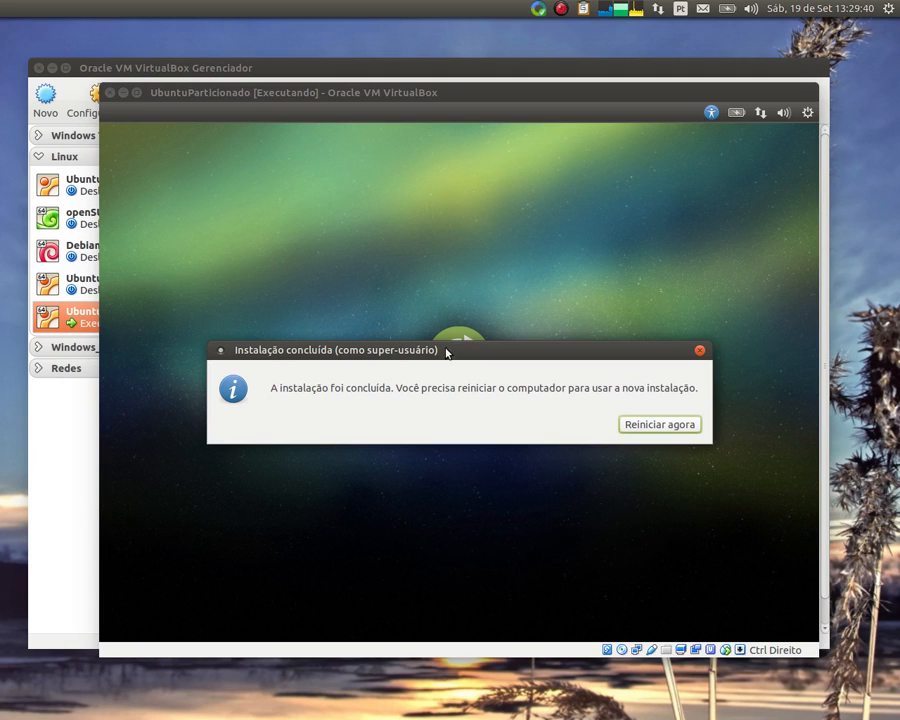
Restart the guest with 'Reiniciar agora' in the installation-complete dialog
click(434, 404)
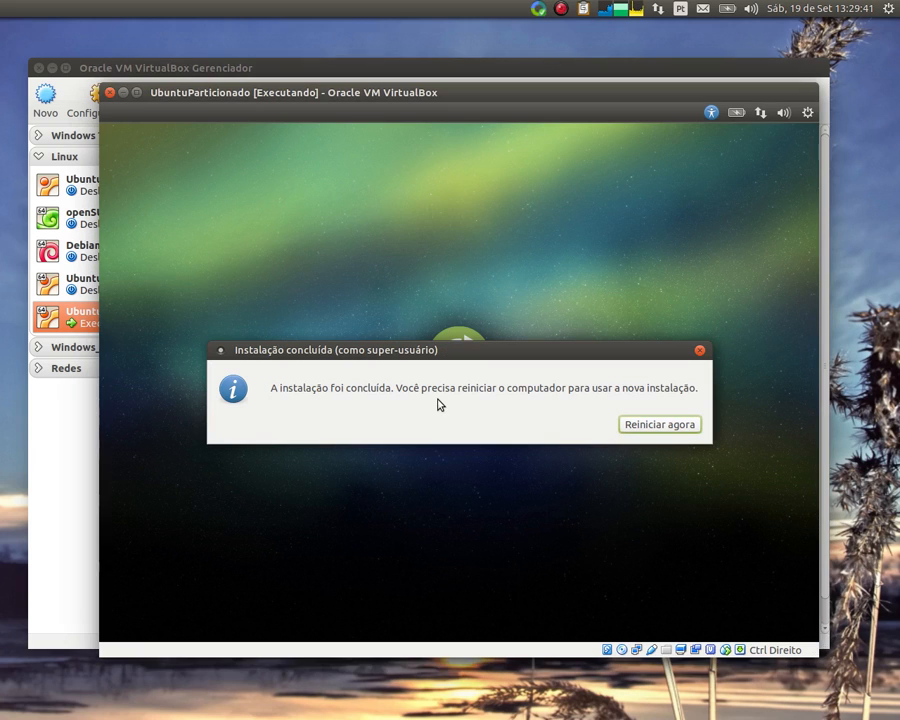
click(636, 427)
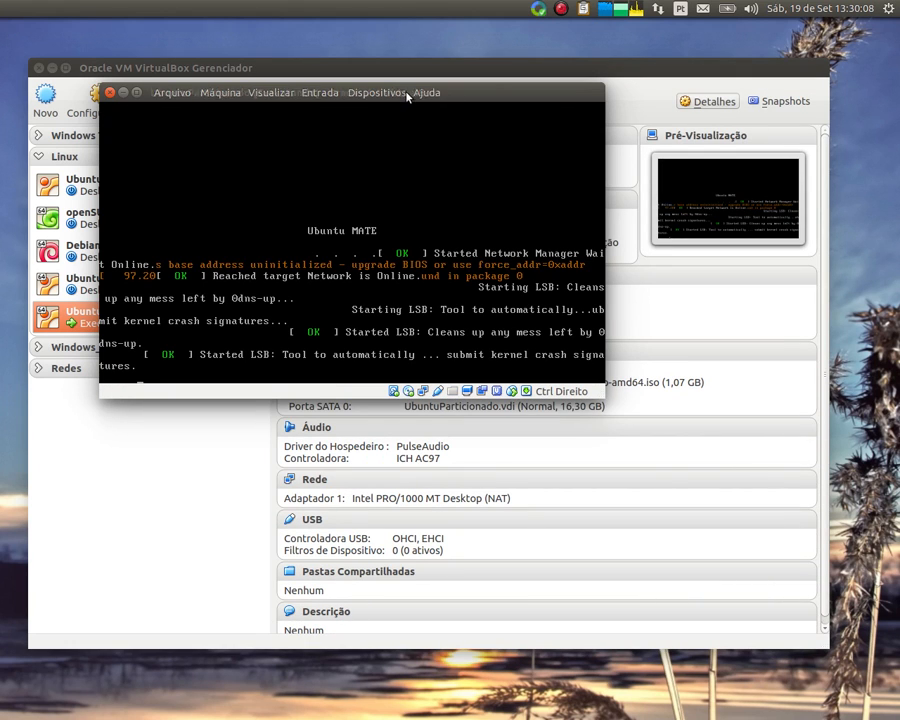
Move the VM window aside during boot and bring up the Máquina menu
drag(408, 93, 446, 167)
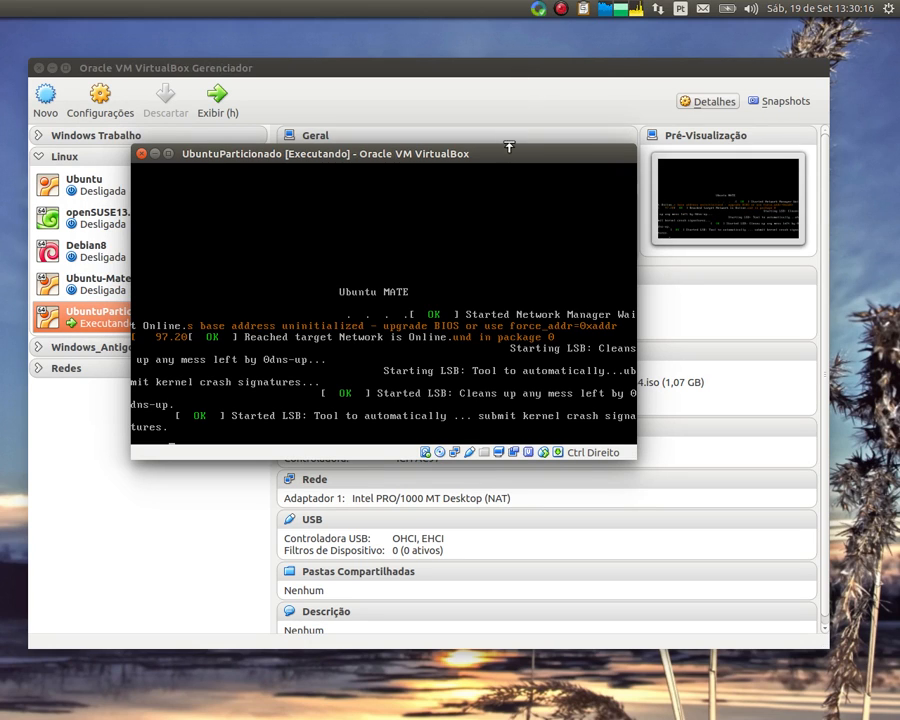
click(558, 8)
click(603, 24)
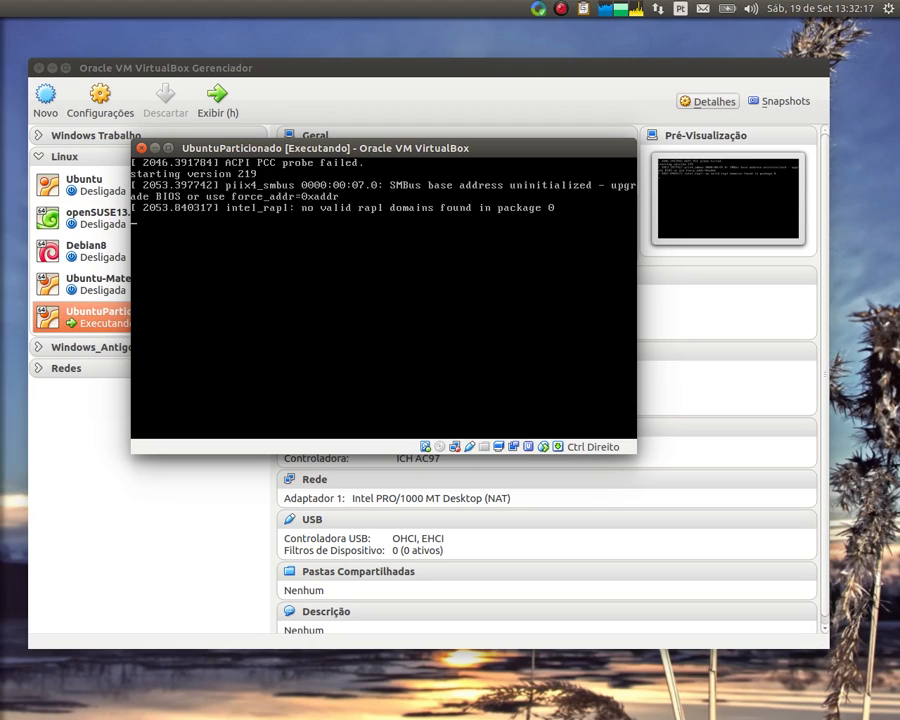
mouse_move(243, 150)
click(213, 148)
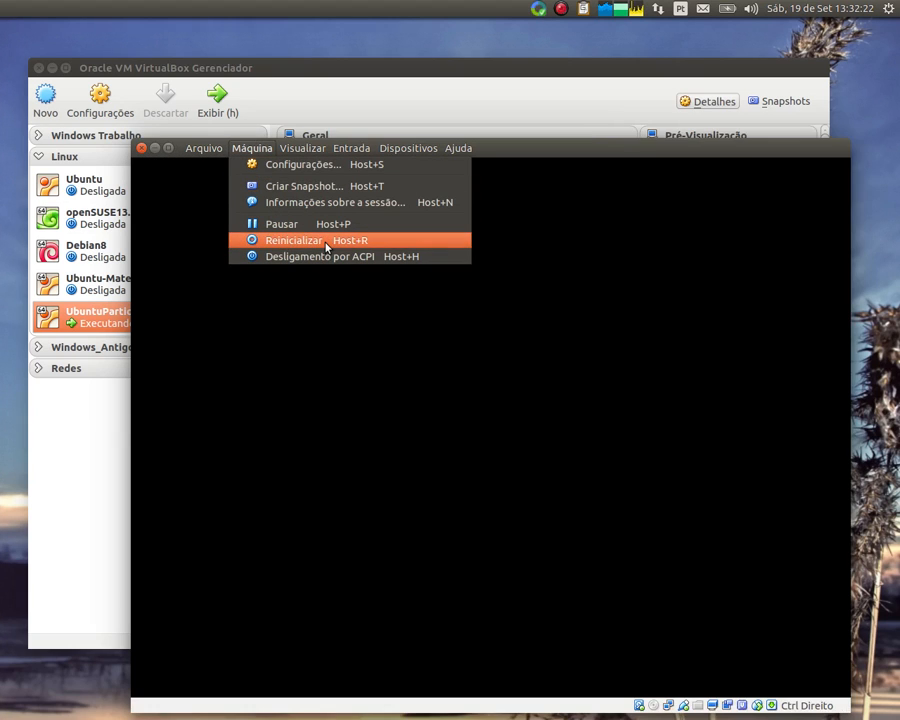
Reposition the VM window up-left and log in to Ubuntu MATE with the account password
click(490, 148)
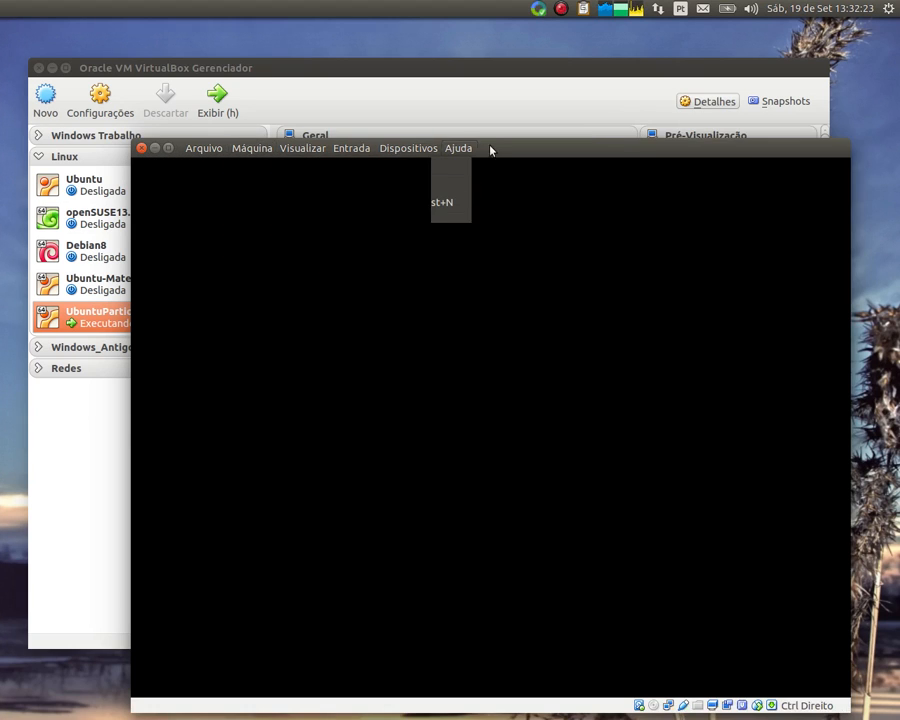
drag(493, 147, 435, 73)
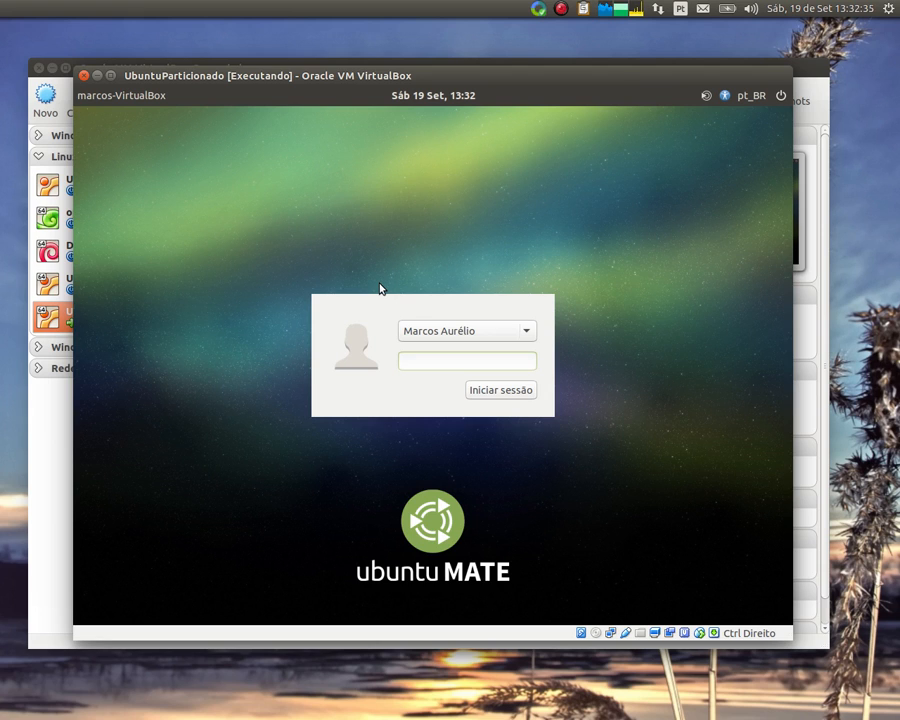
click(194, 76)
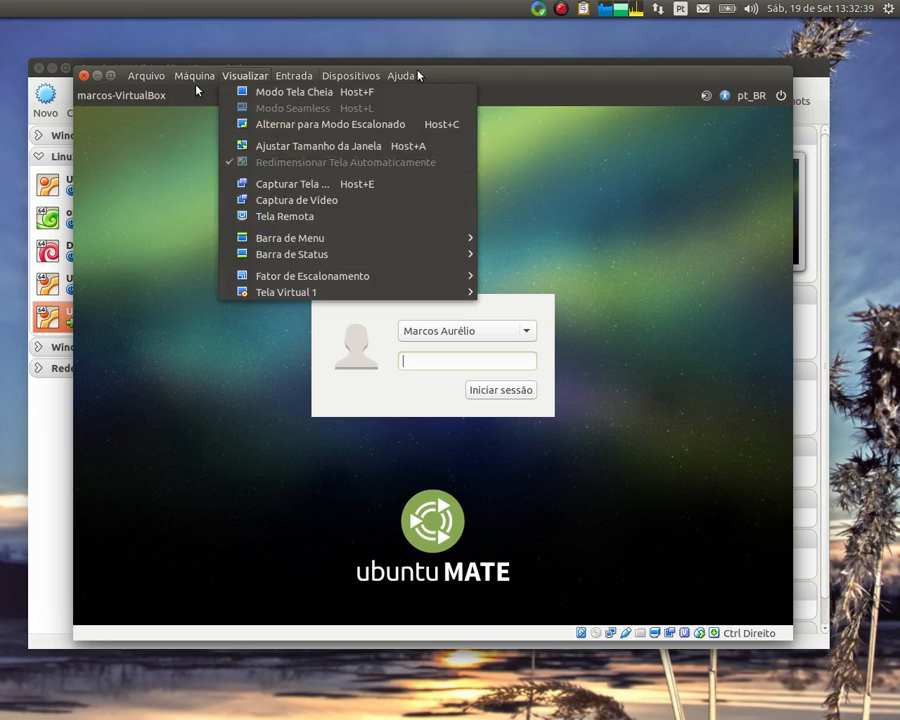
click(487, 76)
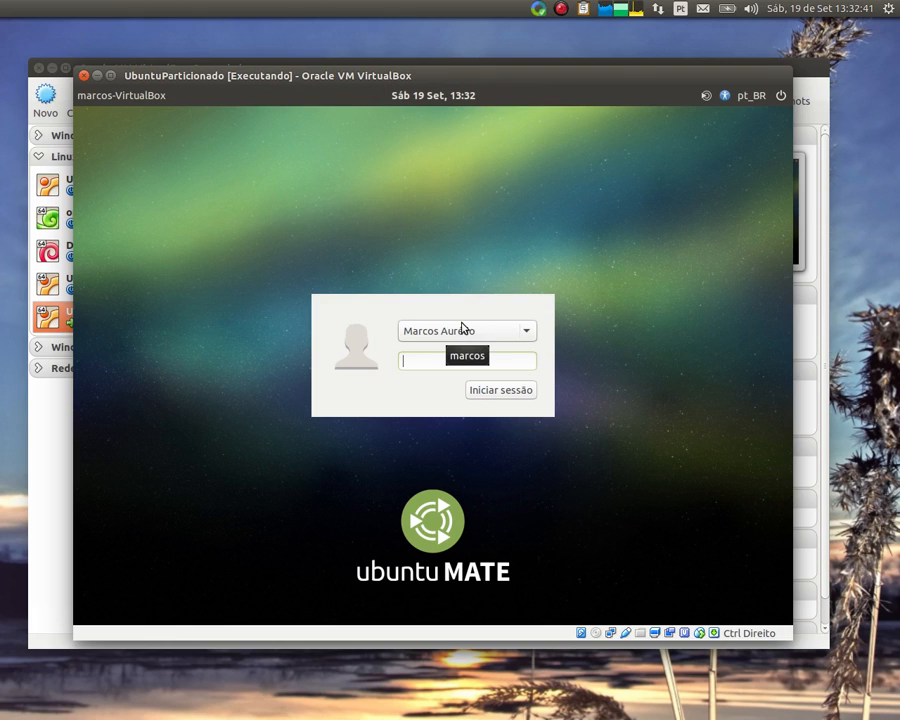
text(********)
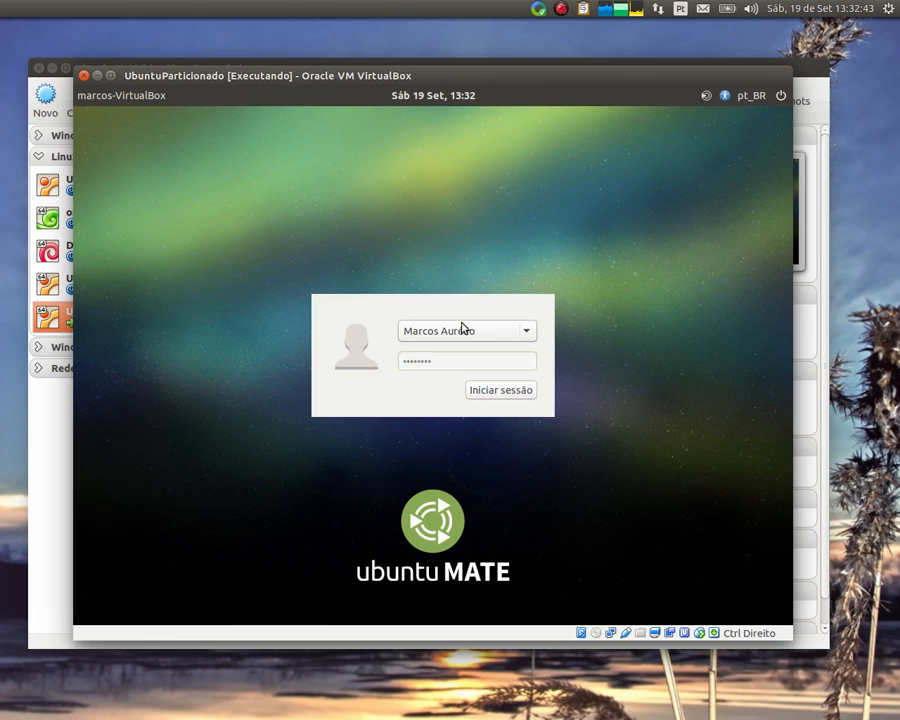
key(Return)
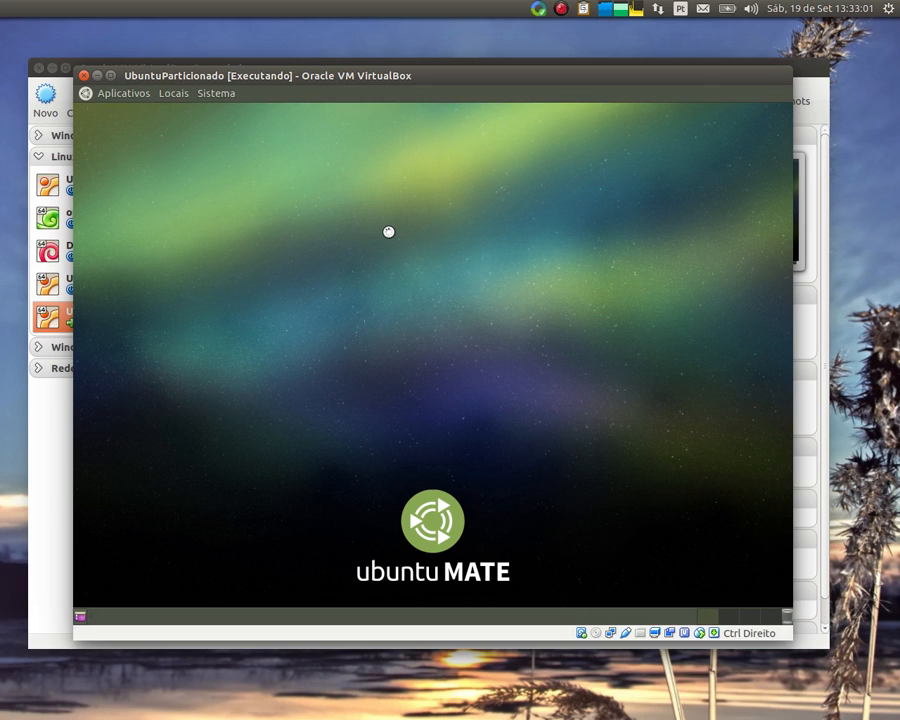
Browse the guest's Aplicativos and Sistema menus and submenus, ending on Aplicativos > Sistema
click(120, 95)
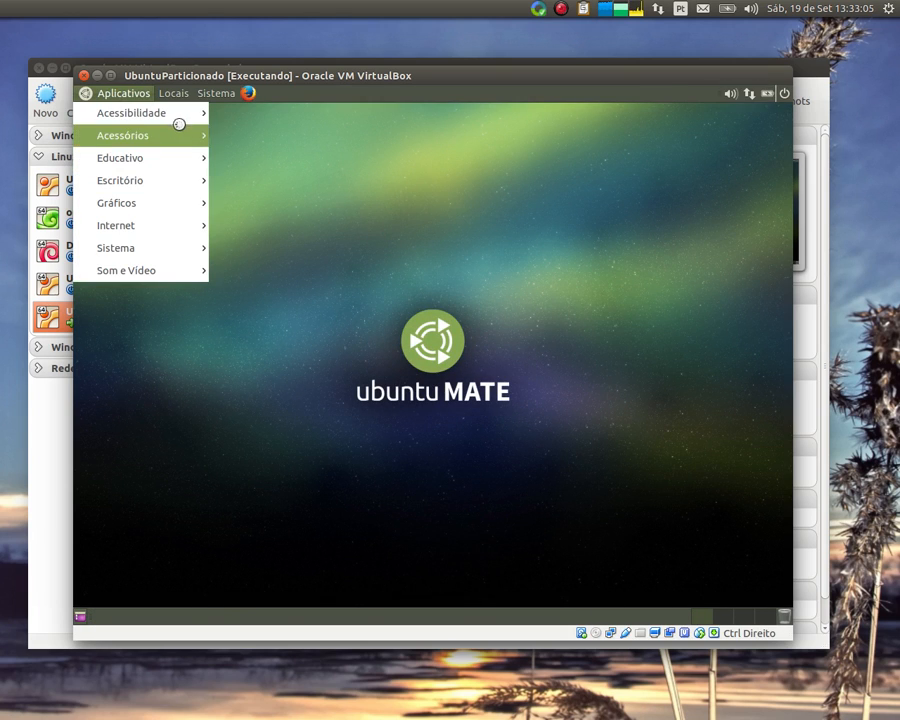
mouse_move(182, 116)
mouse_move(166, 139)
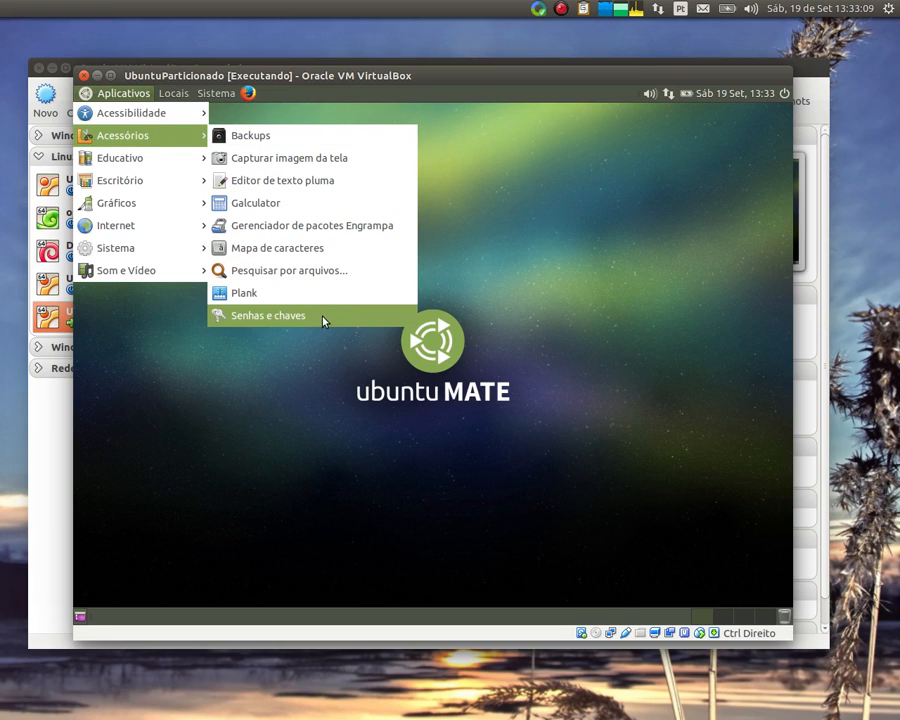
click(215, 340)
click(122, 93)
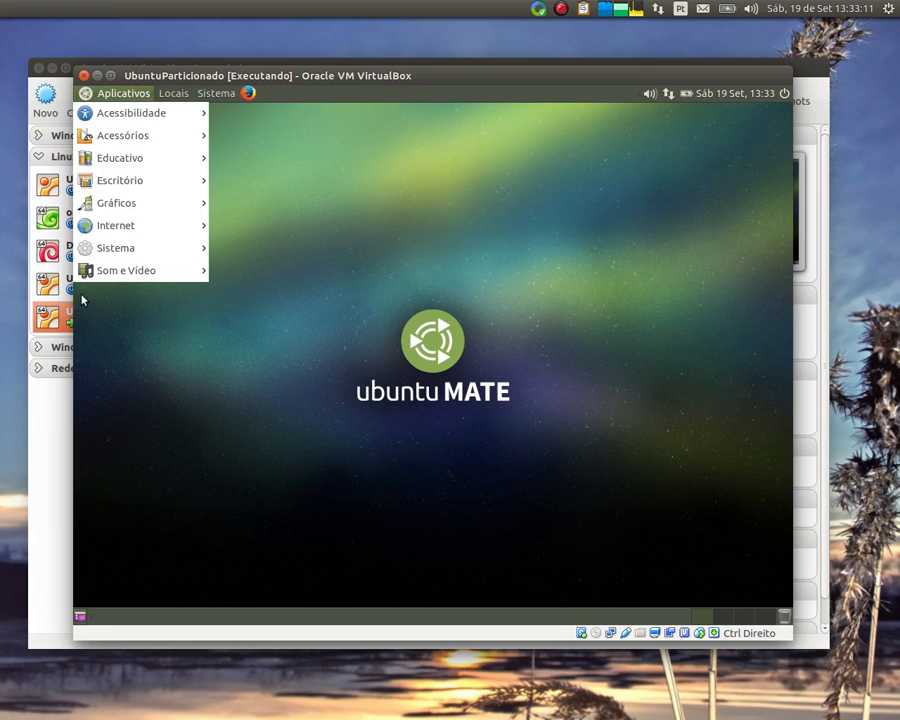
mouse_move(118, 280)
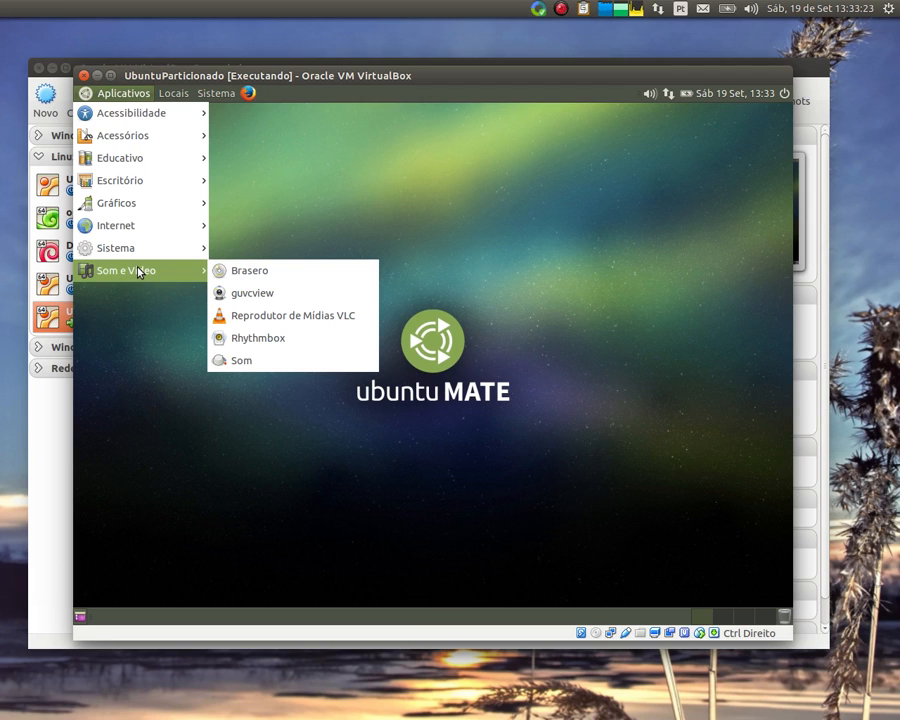
mouse_move(159, 254)
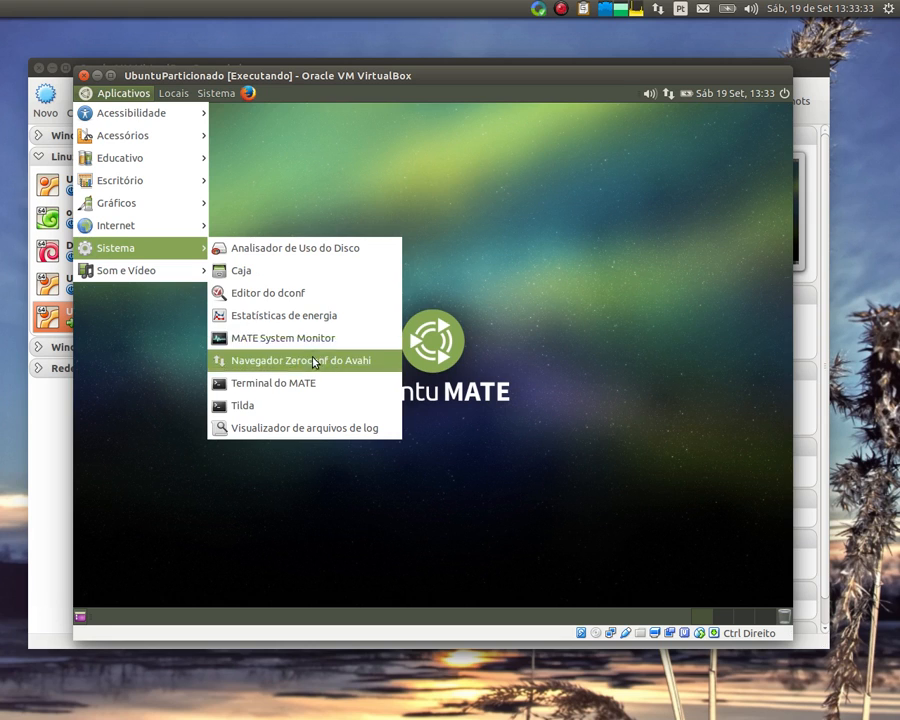
mouse_move(218, 93)
mouse_move(245, 113)
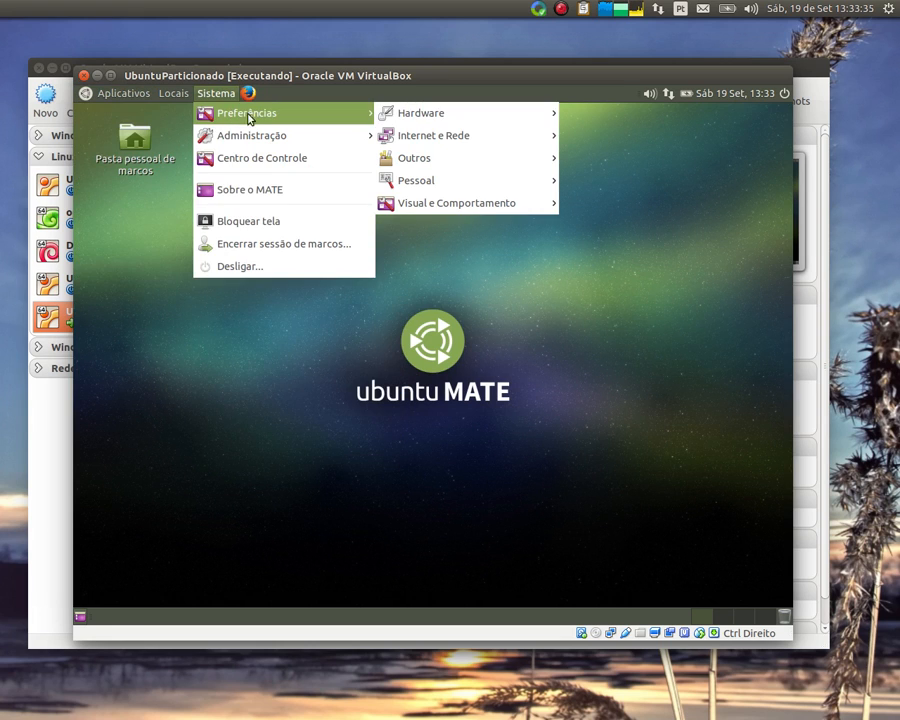
mouse_move(459, 117)
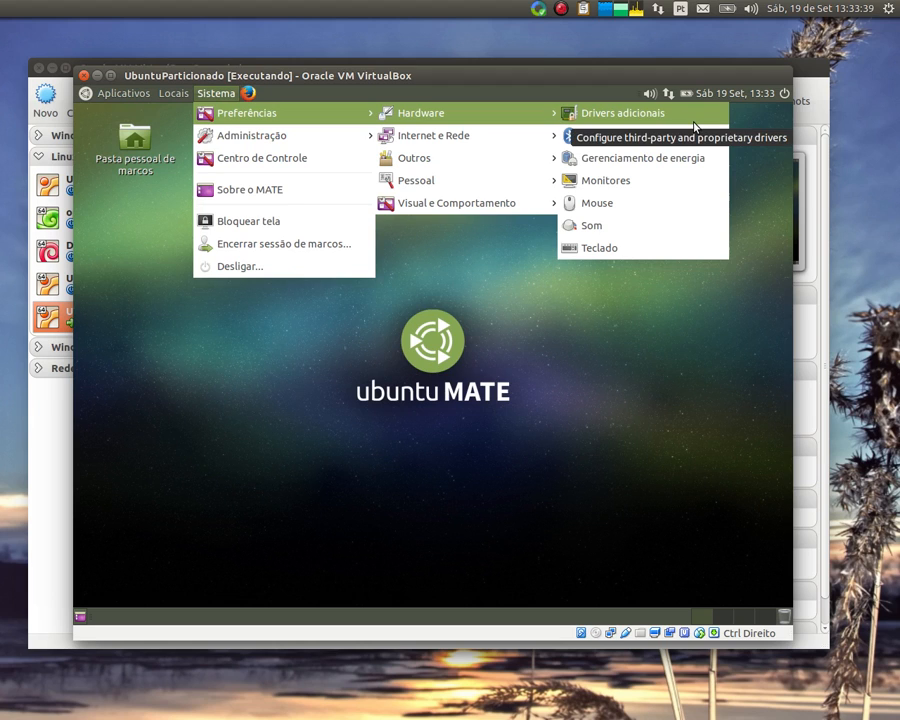
mouse_move(534, 145)
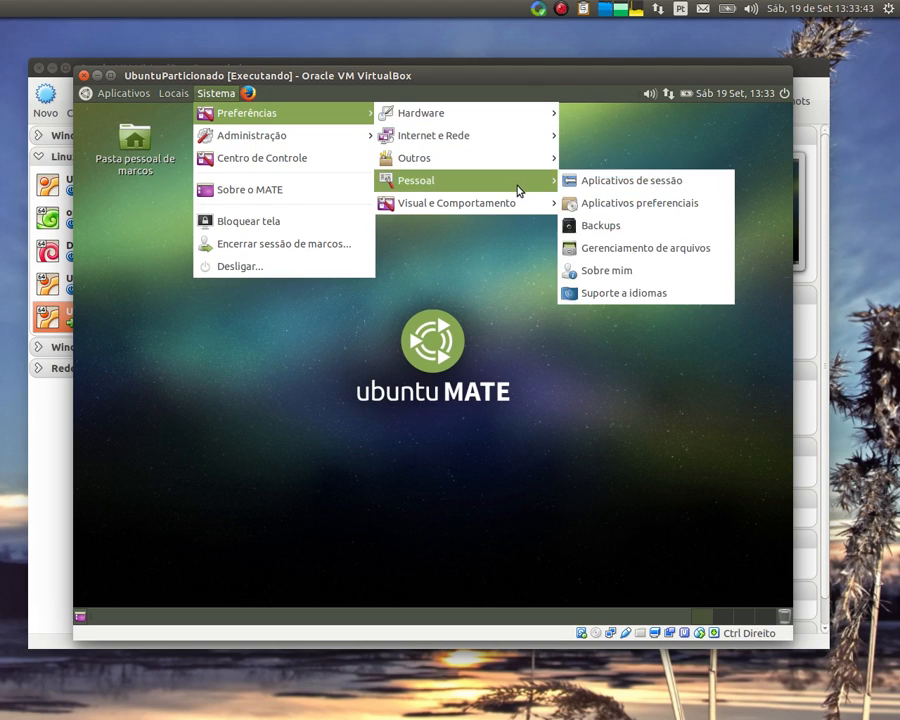
mouse_move(519, 207)
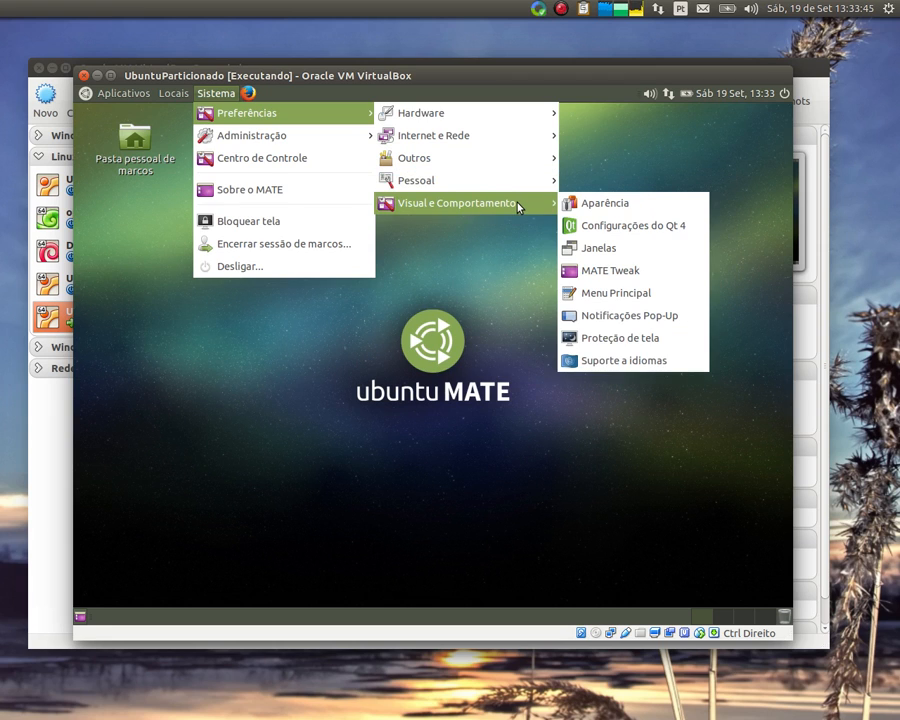
mouse_move(321, 138)
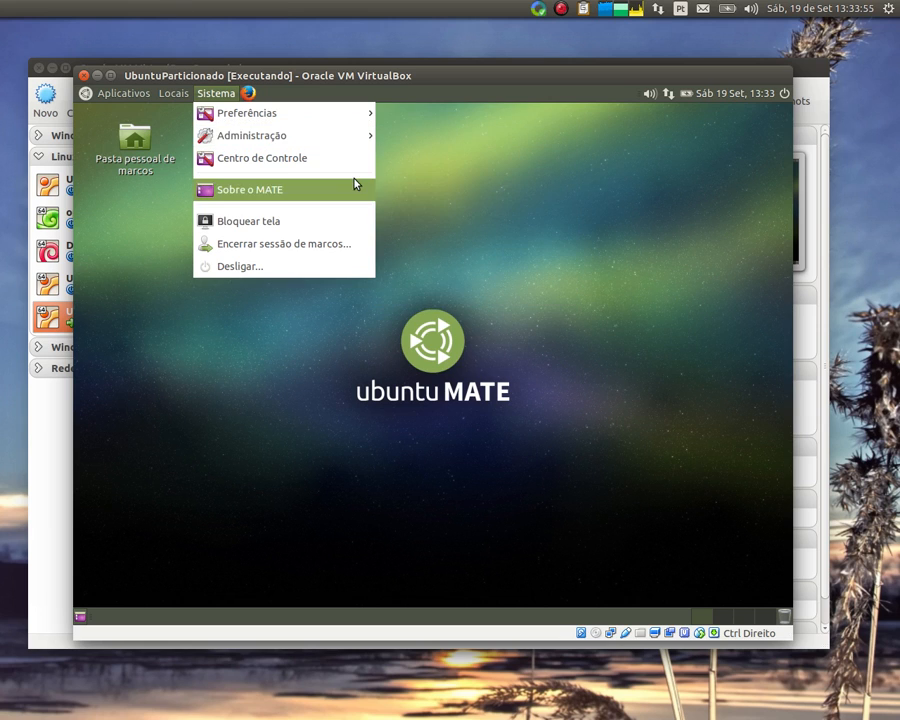
mouse_move(132, 96)
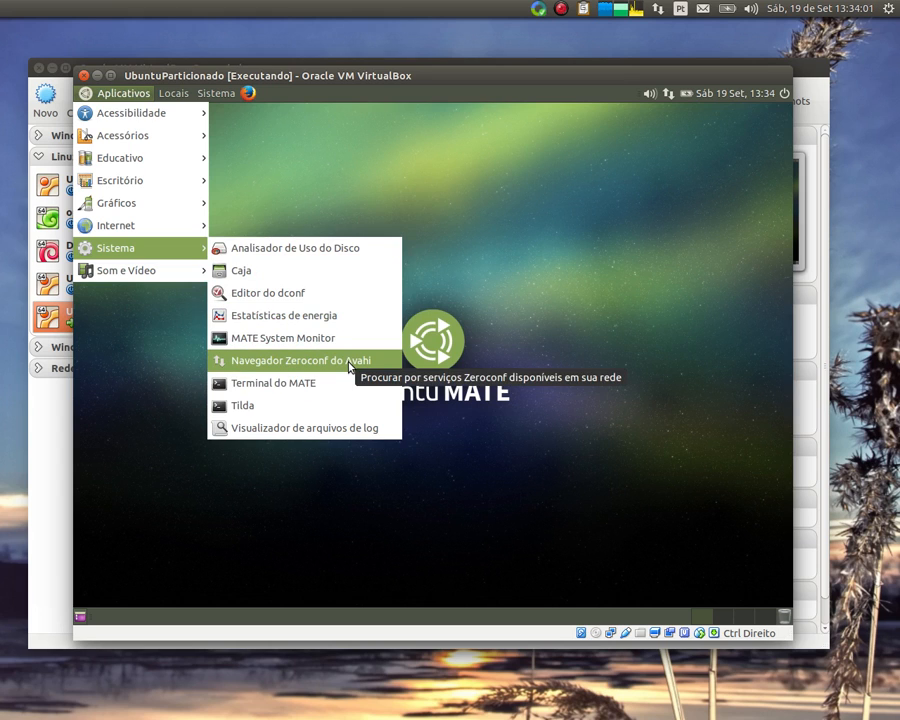
Launch Analisador de Uso do Disco, showing 3,8 GB of 14,9 GB used, then close it
click(337, 245)
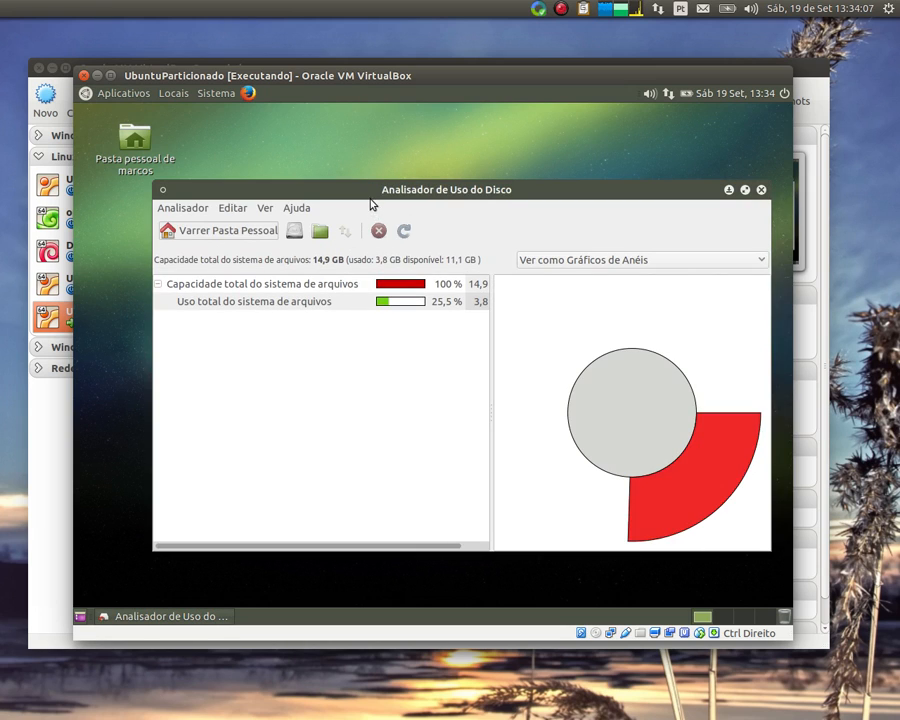
drag(356, 192, 330, 166)
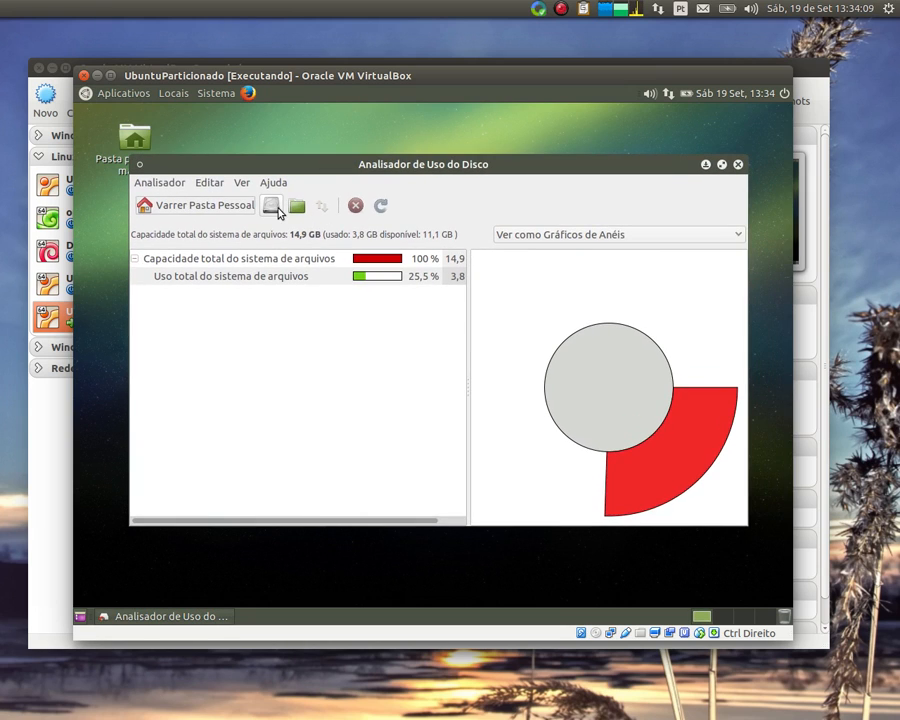
click(737, 164)
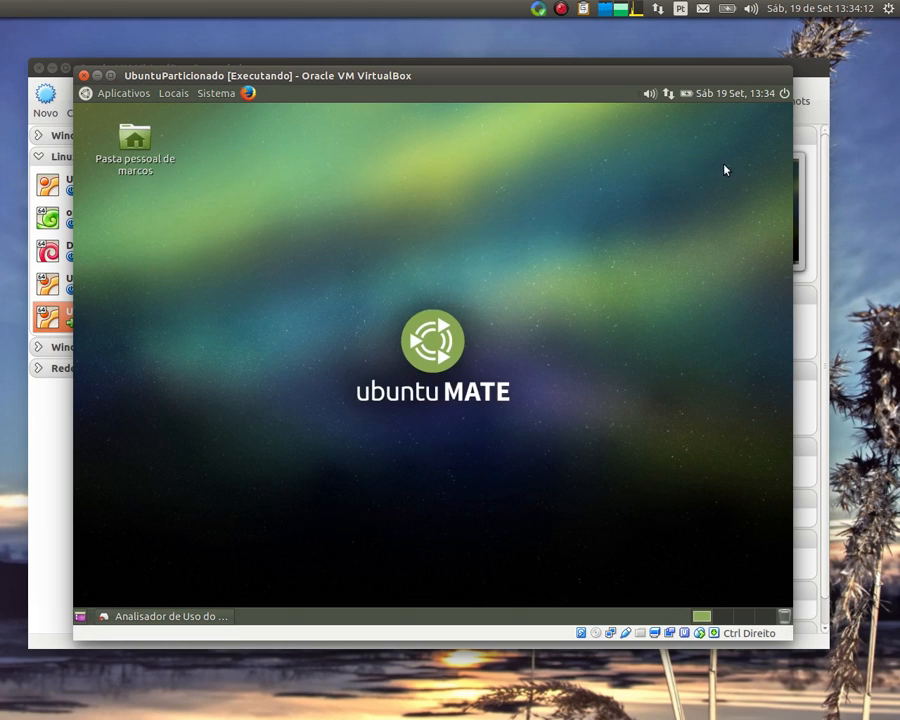
click(133, 94)
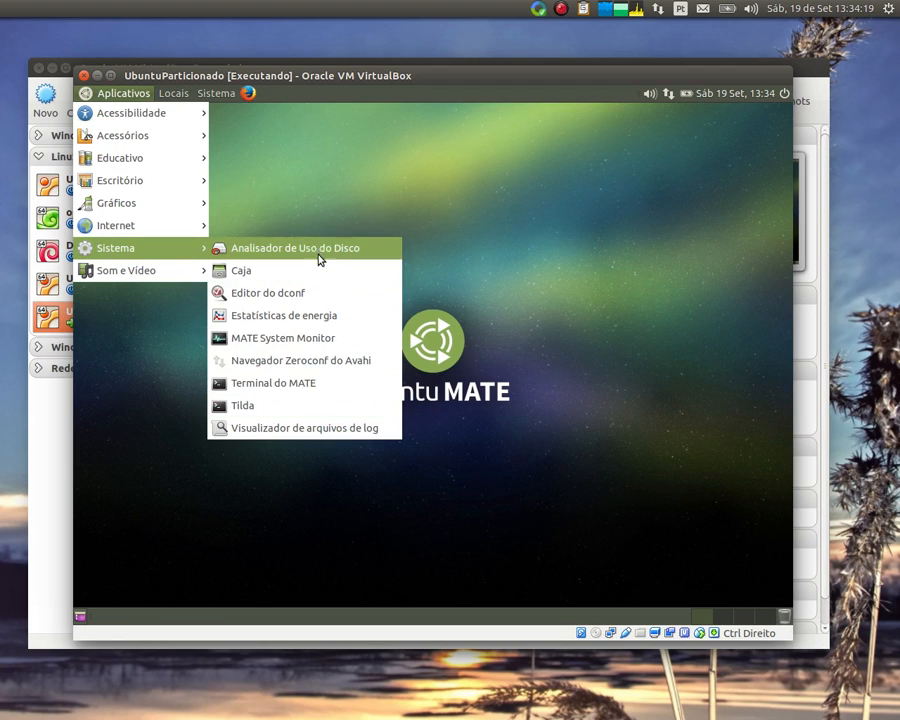
mouse_move(179, 160)
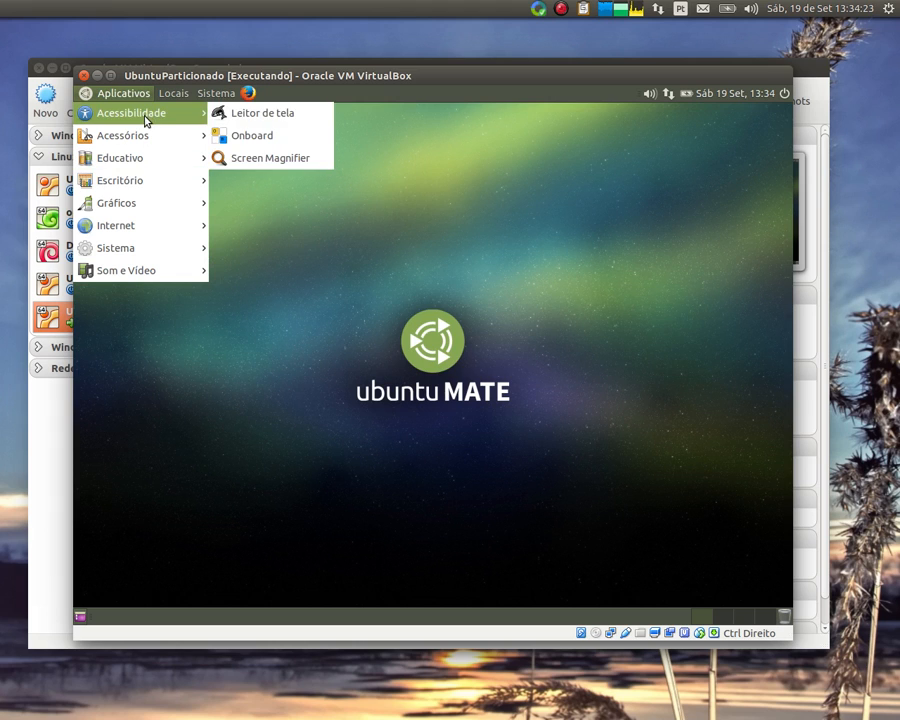
mouse_move(152, 135)
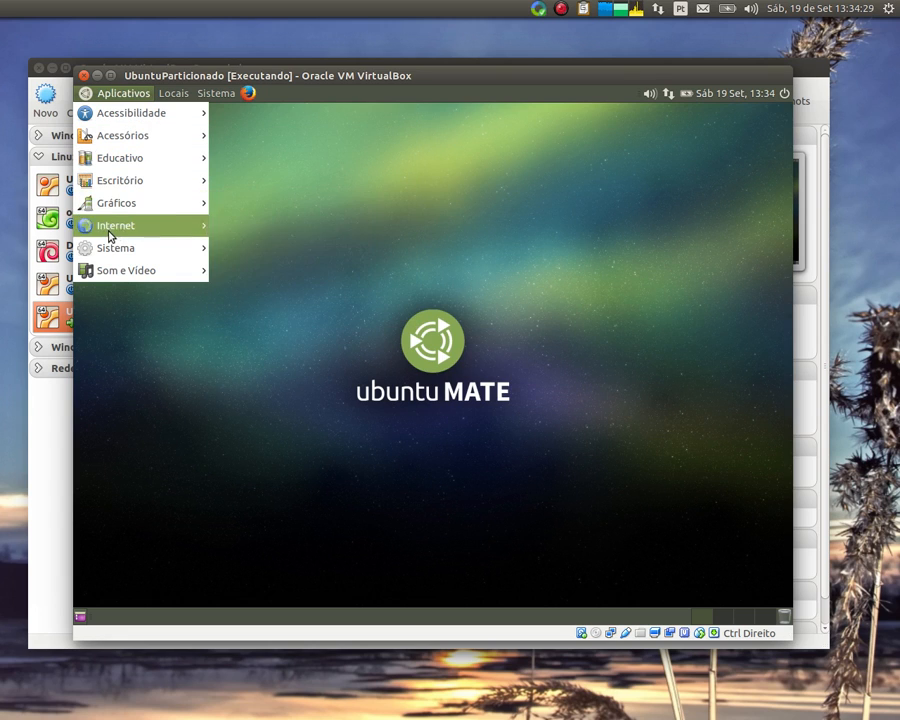
mouse_move(104, 257)
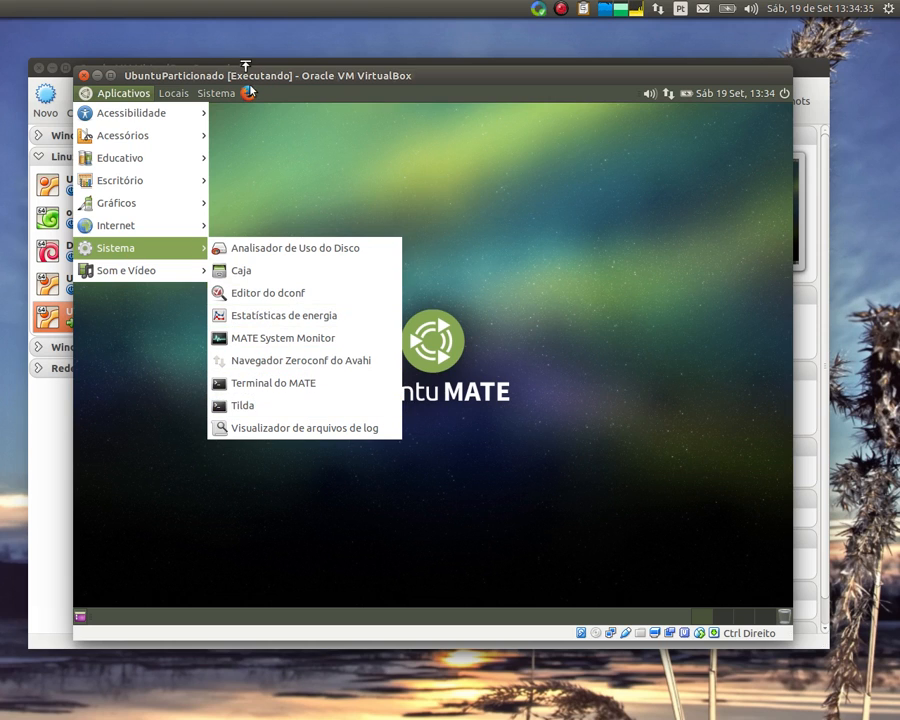
mouse_move(216, 93)
mouse_move(222, 116)
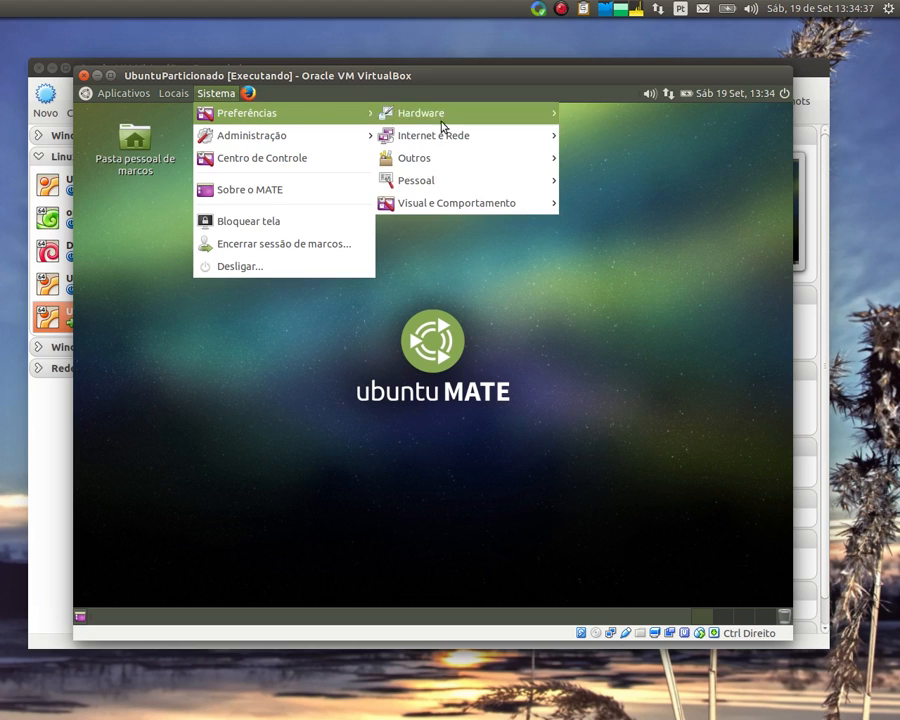
mouse_move(513, 122)
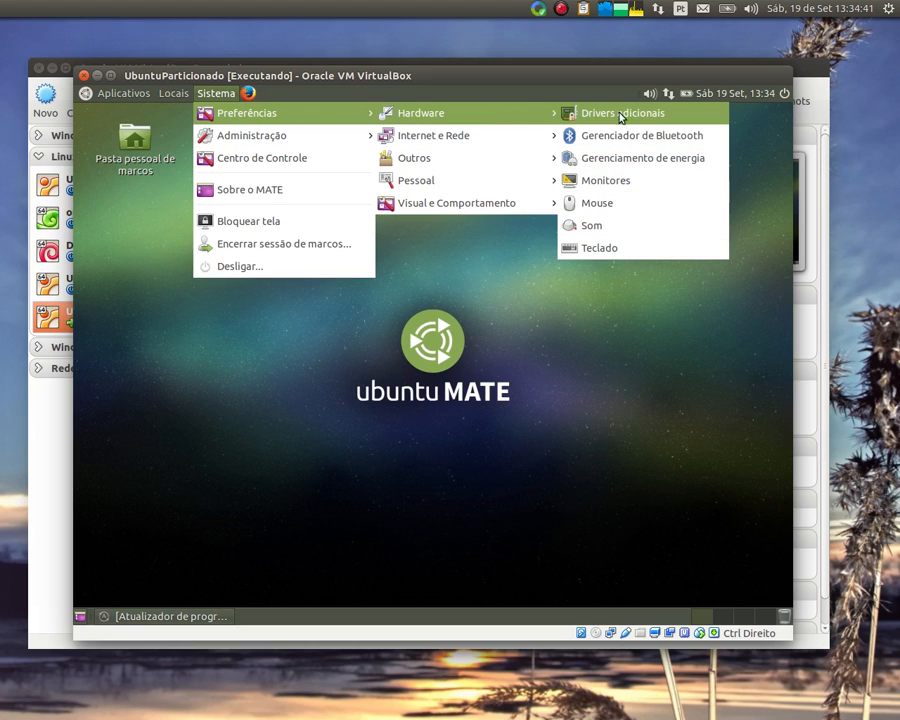
mouse_move(533, 142)
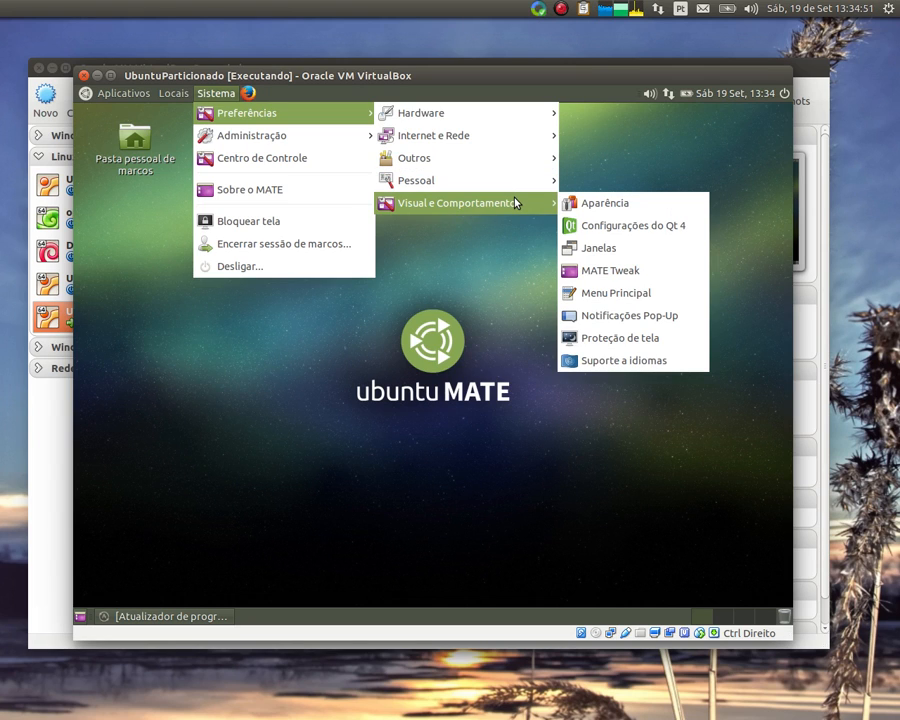
mouse_move(326, 140)
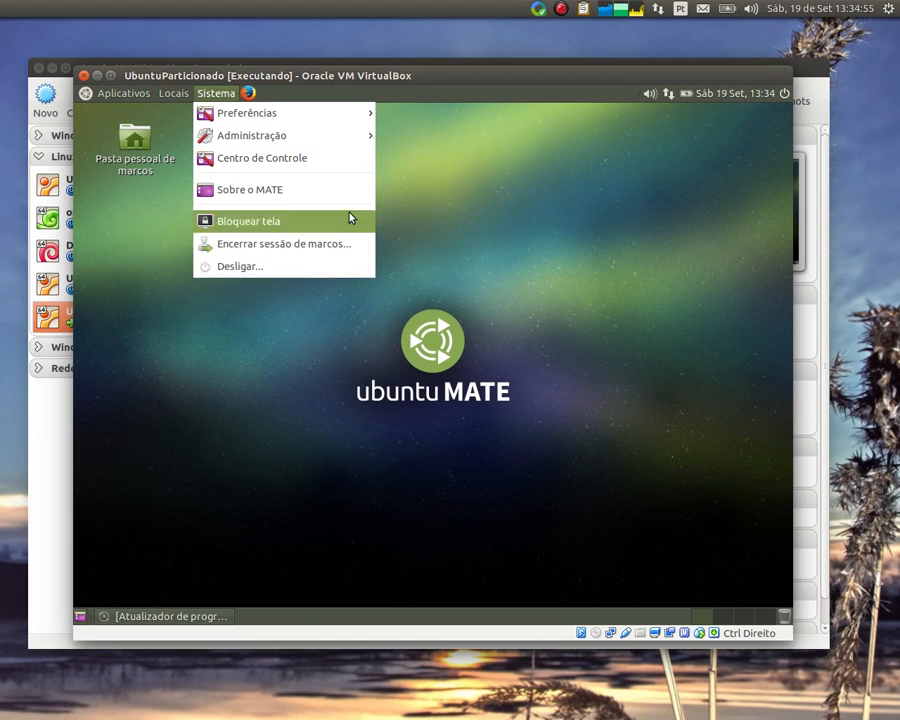
click(487, 157)
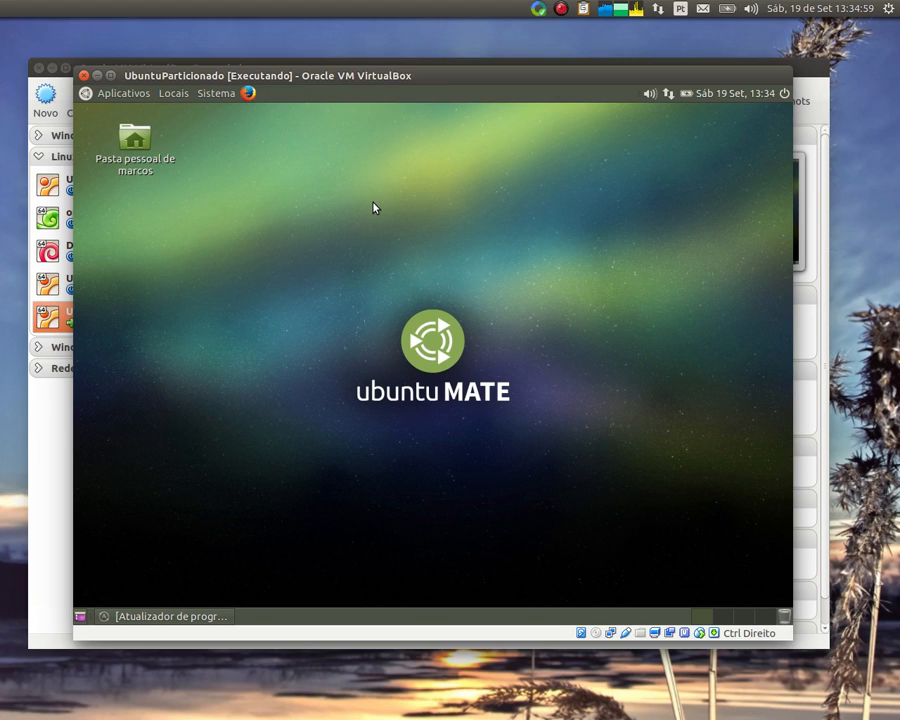
Open a terminal in the guest and become root with 'sudo su' and the password
key(ctrl+alt+t)
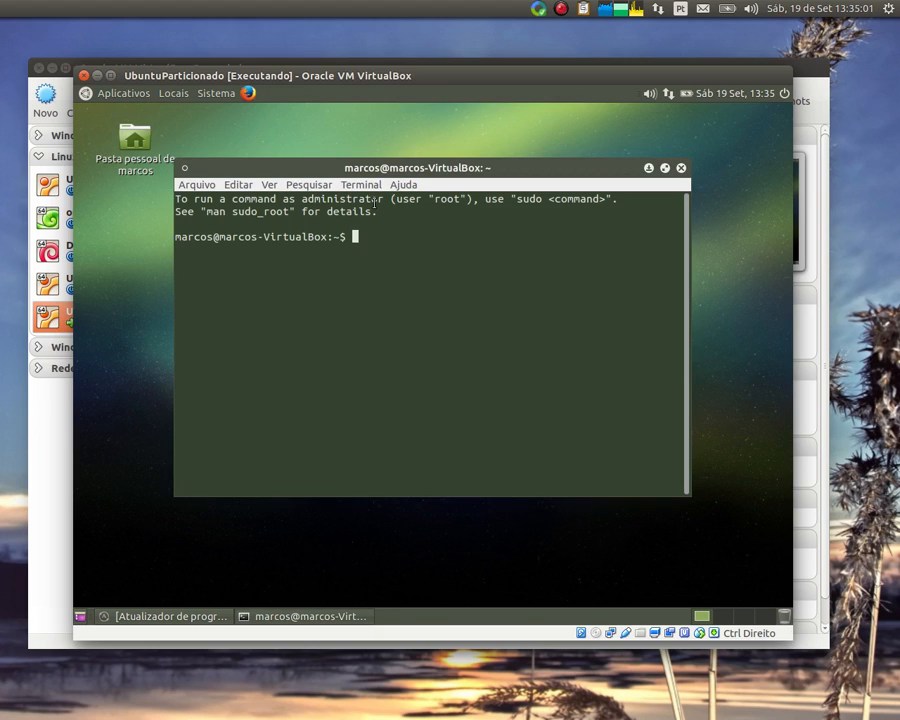
text(sudo su)
key(Return)
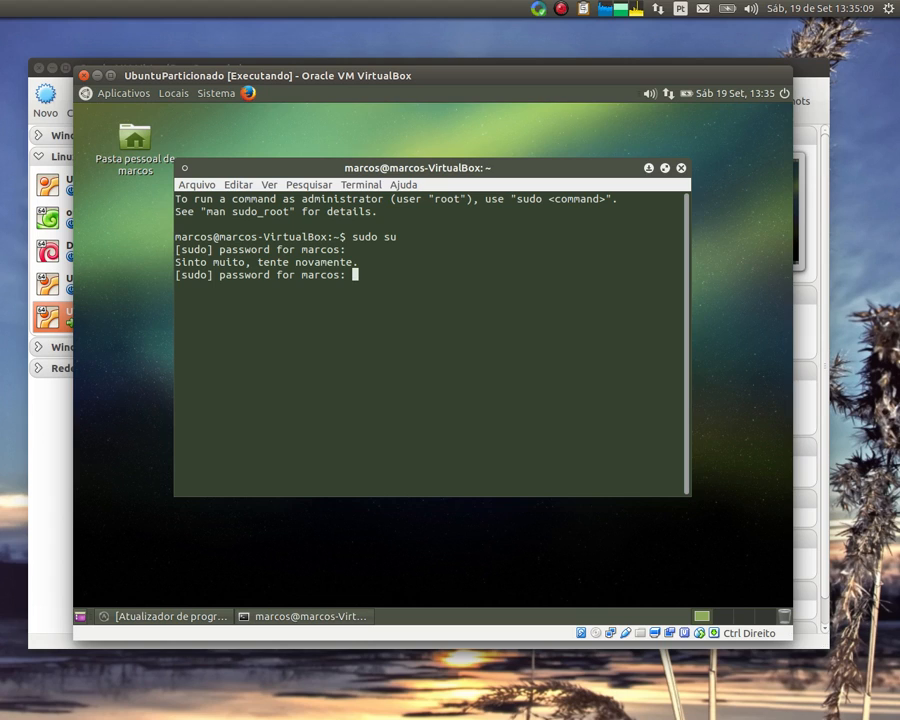
key(Return)
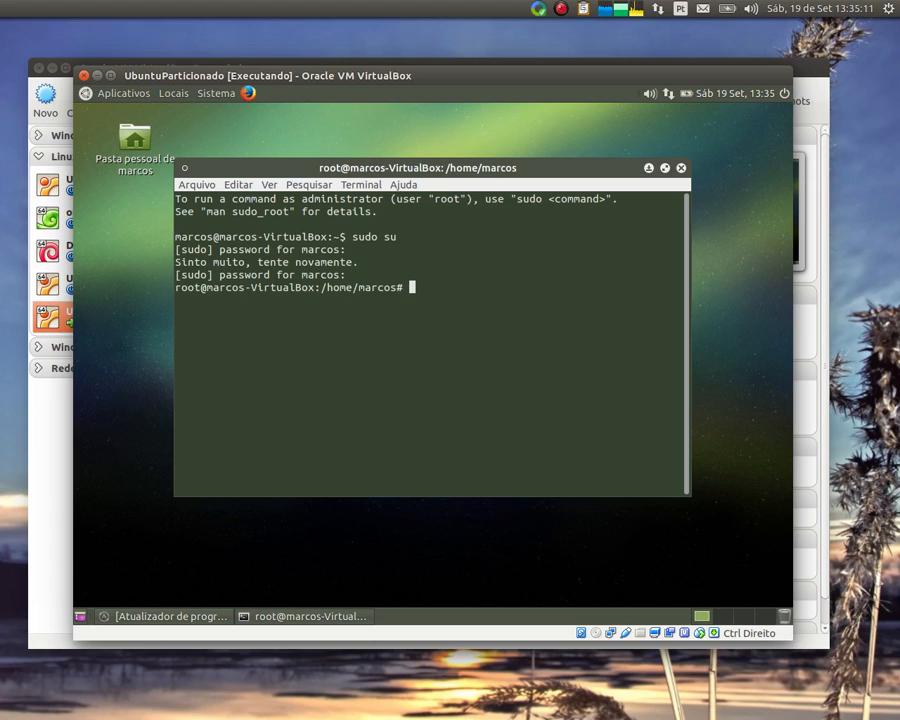
Refresh the package lists with 'apt-get update', browsing the applications menu while it runs
text(apt-get update)
key(Return)
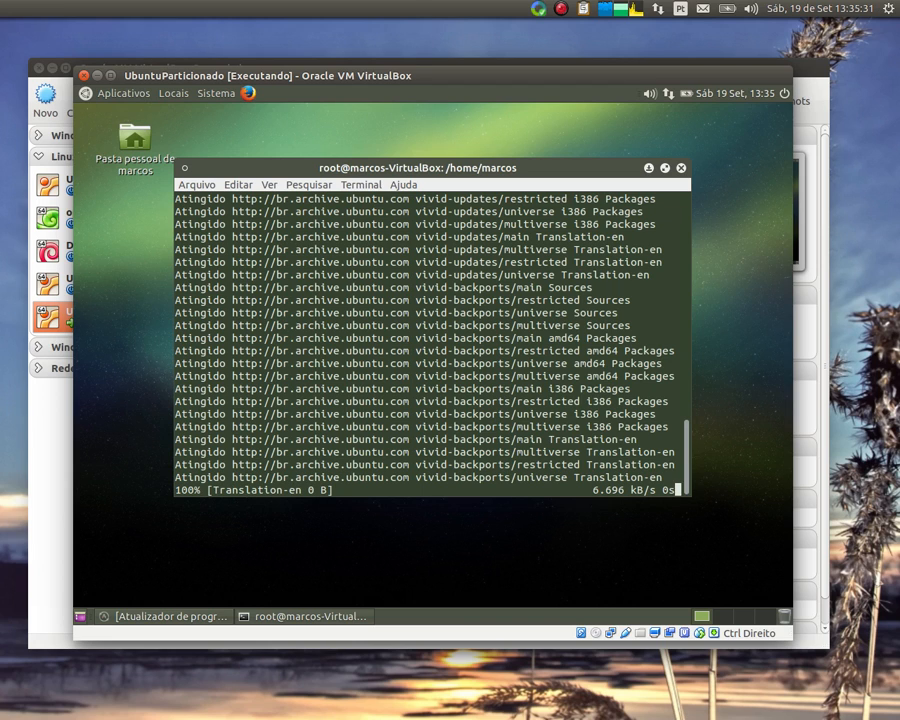
click(122, 93)
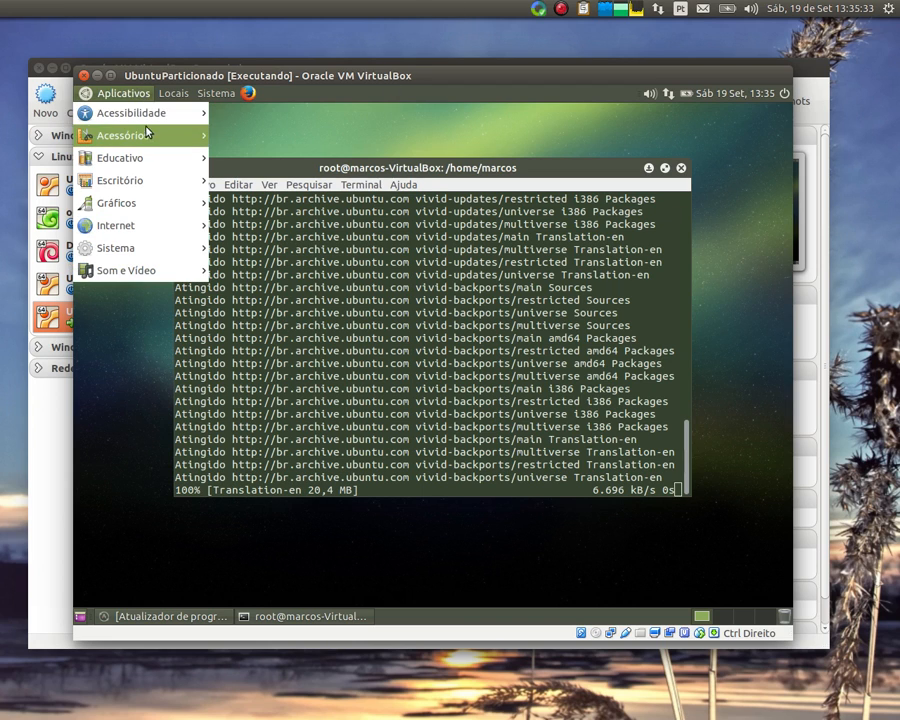
mouse_move(155, 121)
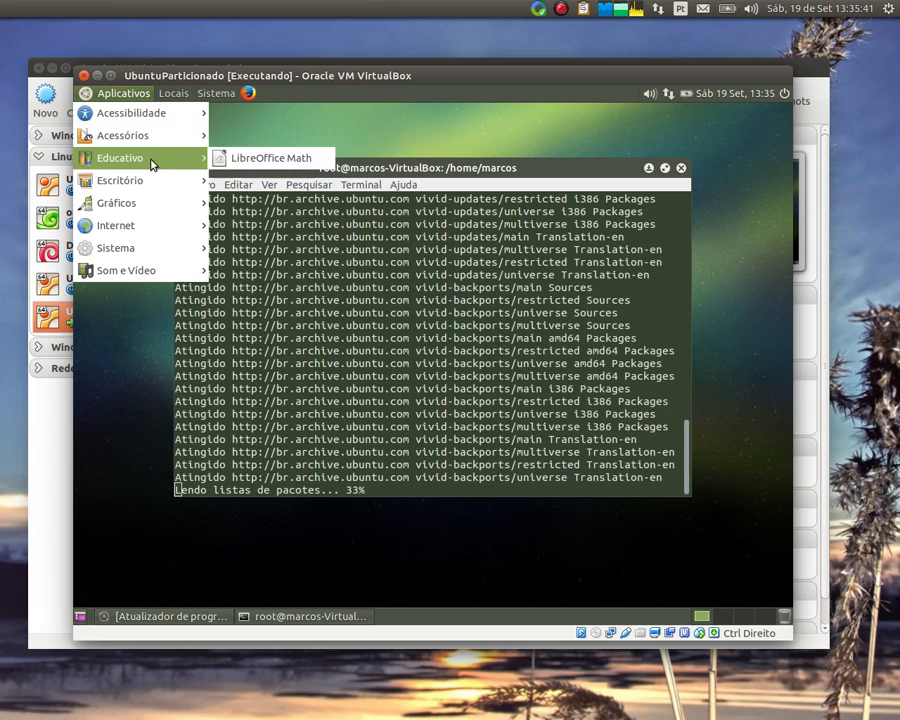
mouse_move(143, 275)
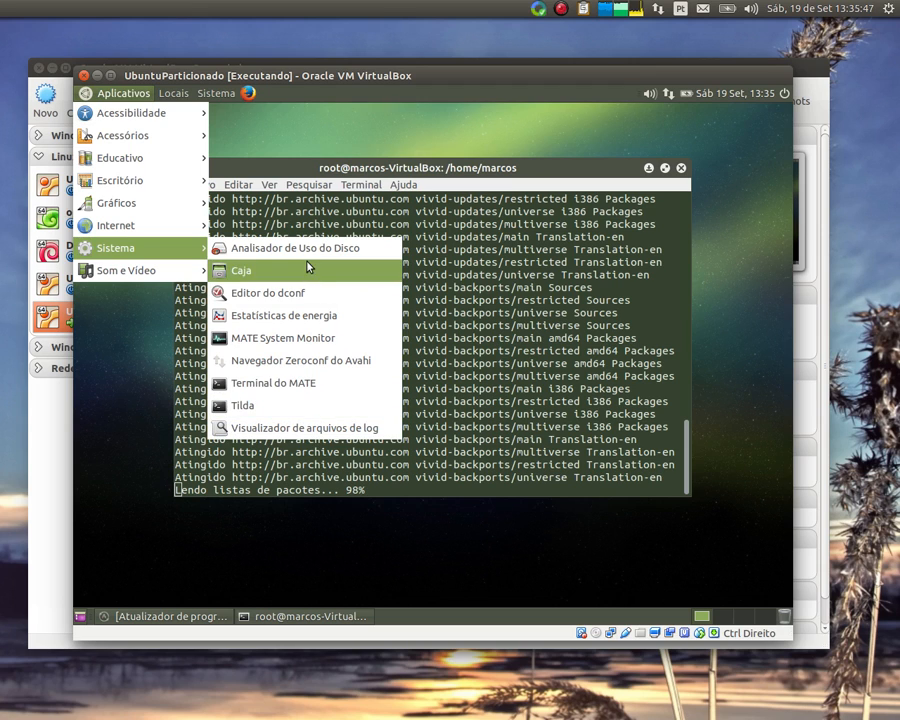
mouse_move(160, 229)
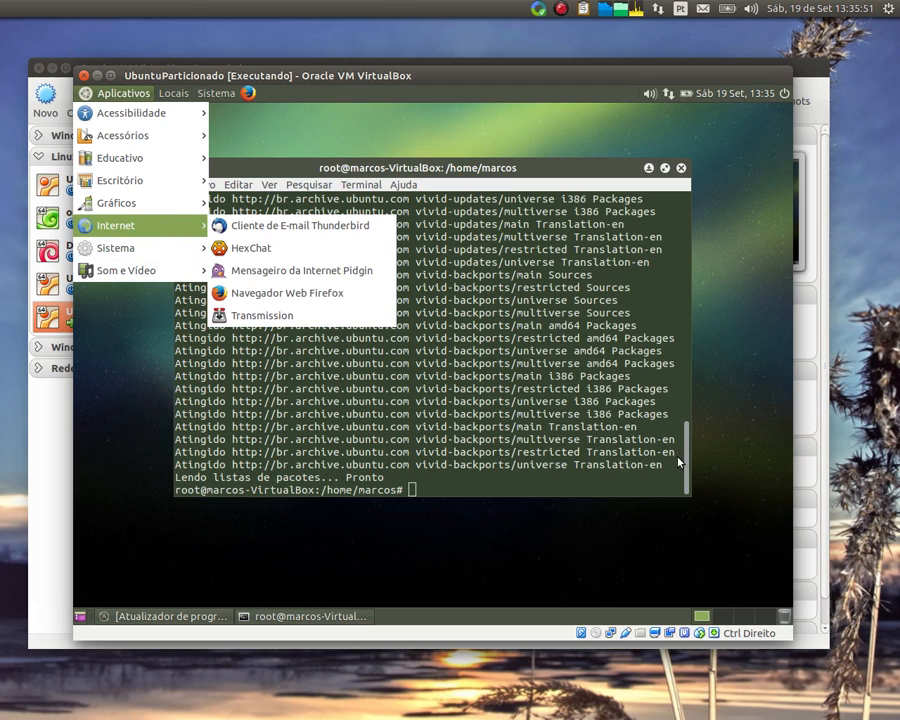
Install GParted 0.19.0-2 by running 'apt-get install gparted -y' in the root terminal
click(575, 440)
text(apt-get )
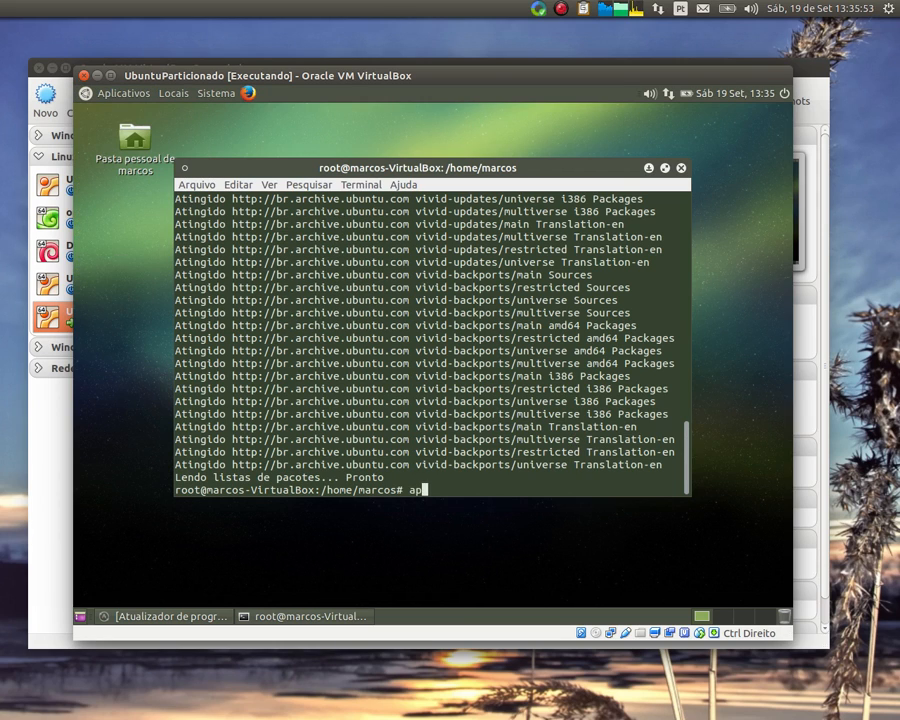
text(inst)
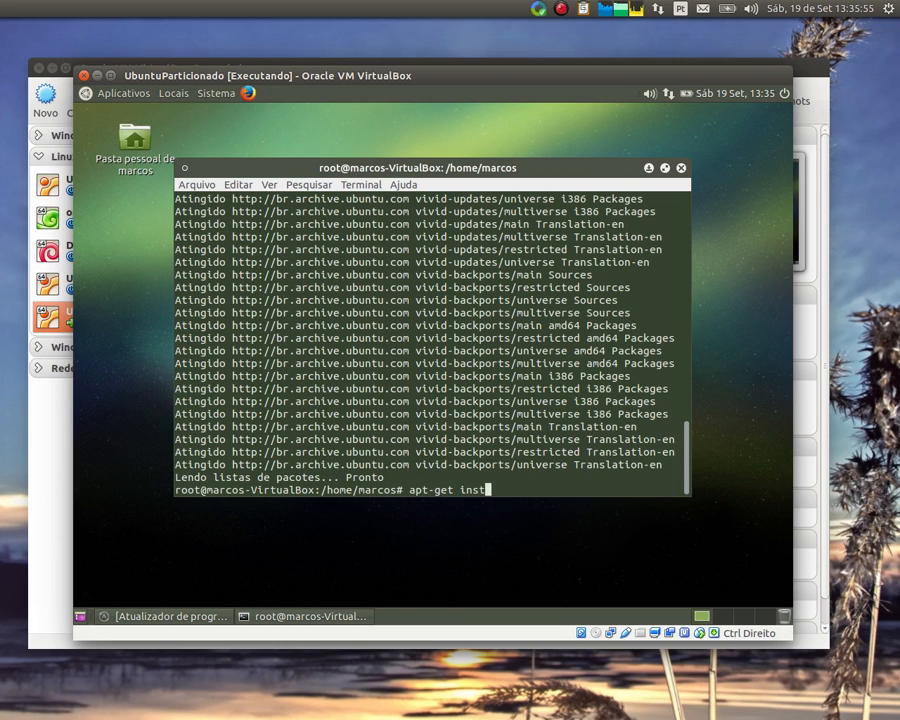
text(all gpart)
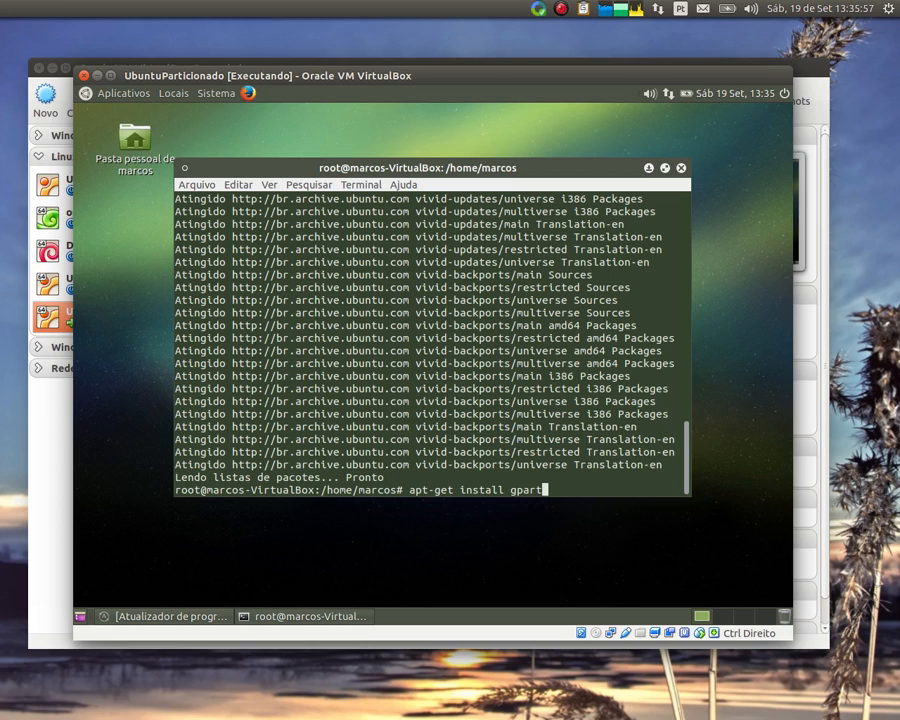
text(ed -y)
key(Return)
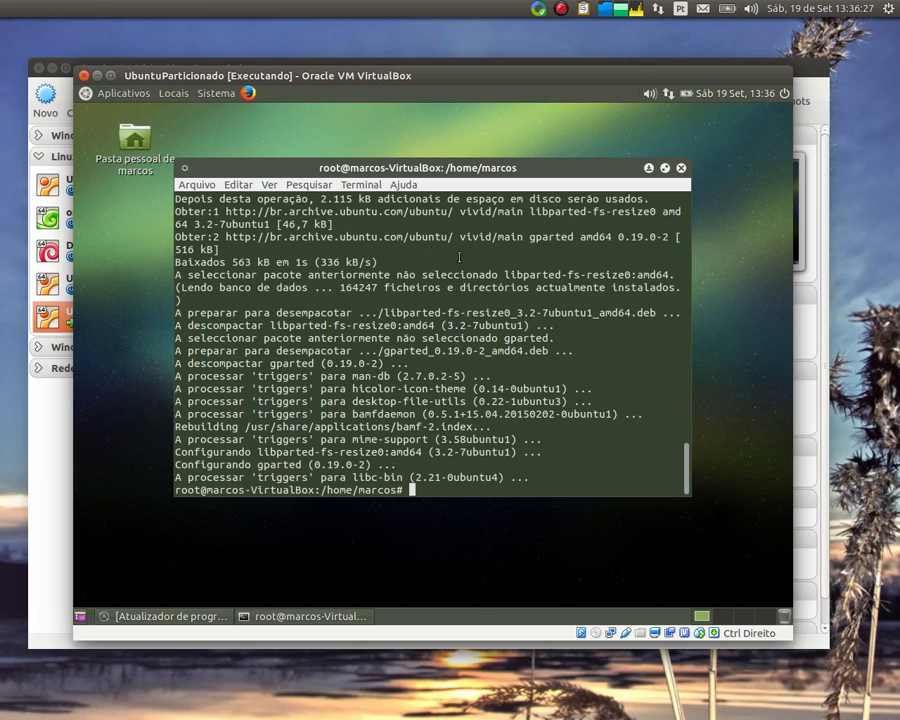
click(126, 96)
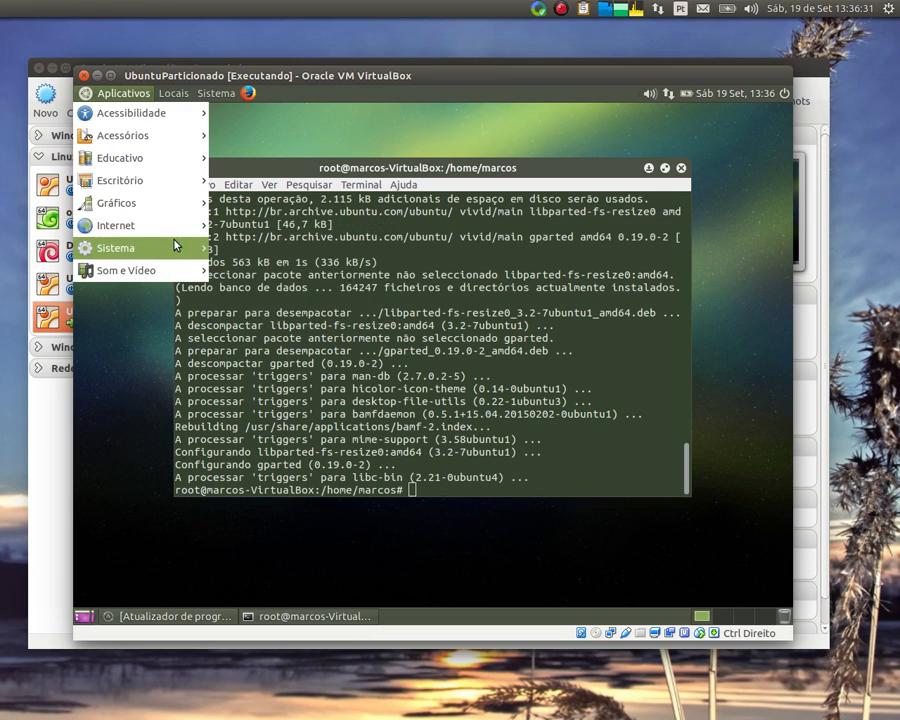
Browse the Sistema, Internet, Acessórios and Sistema > Preferências submenus looking for GParted
mouse_move(173, 248)
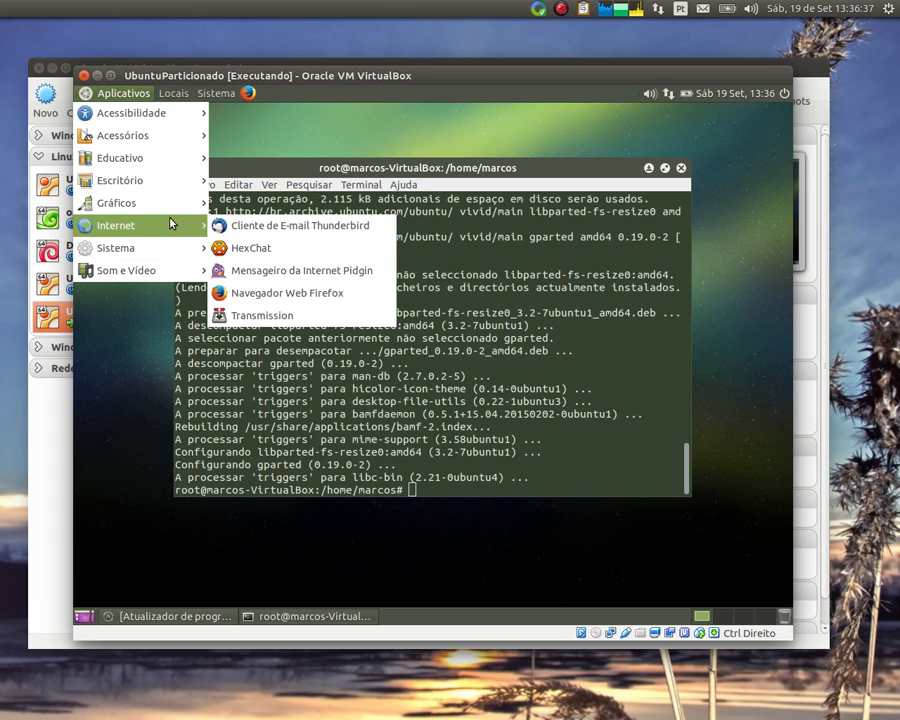
mouse_move(169, 185)
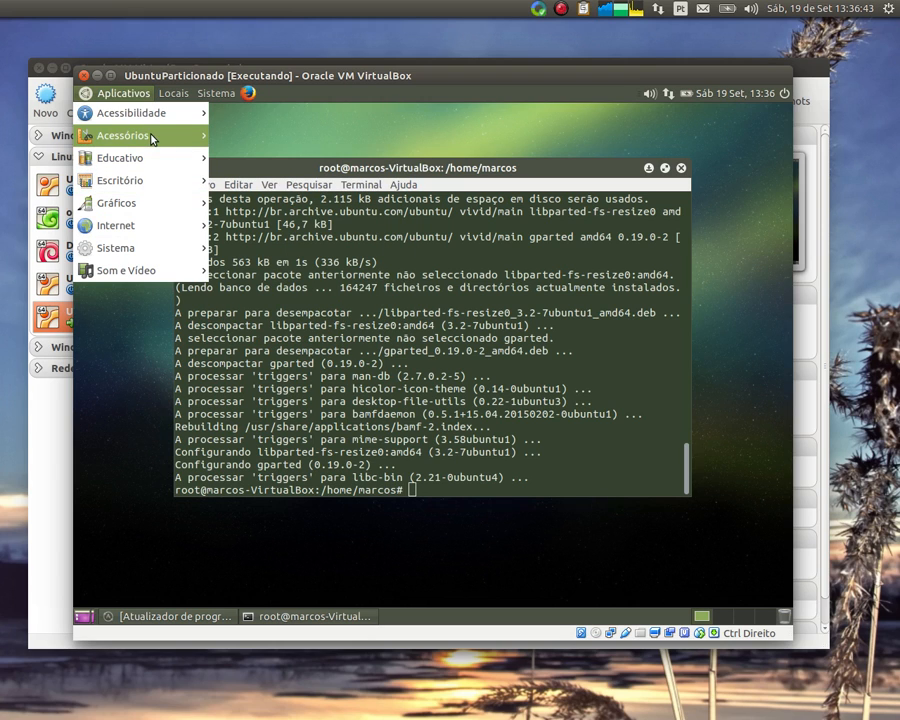
mouse_move(163, 135)
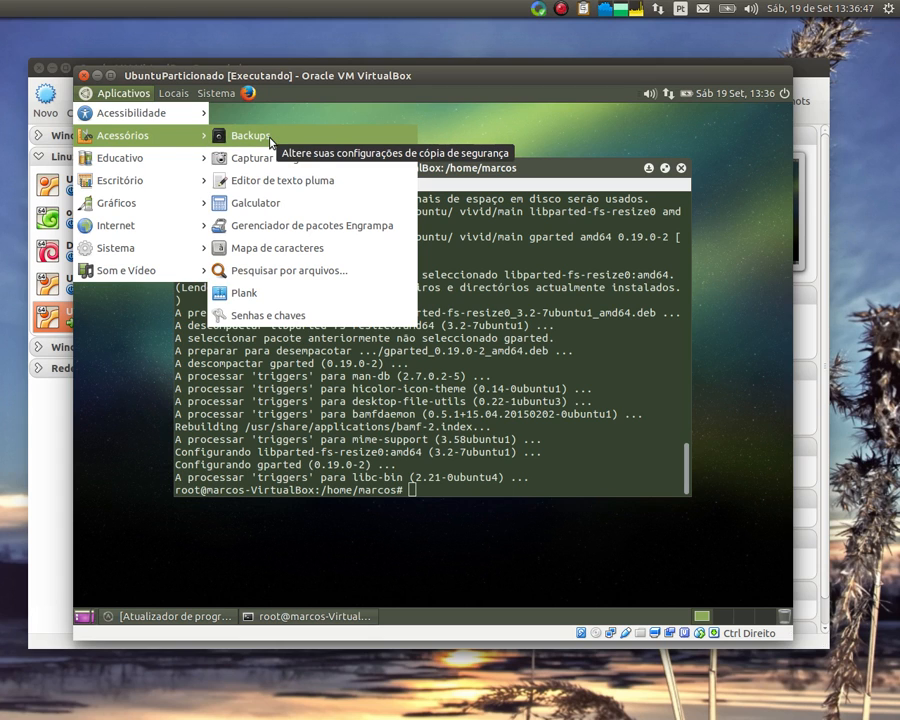
mouse_move(216, 93)
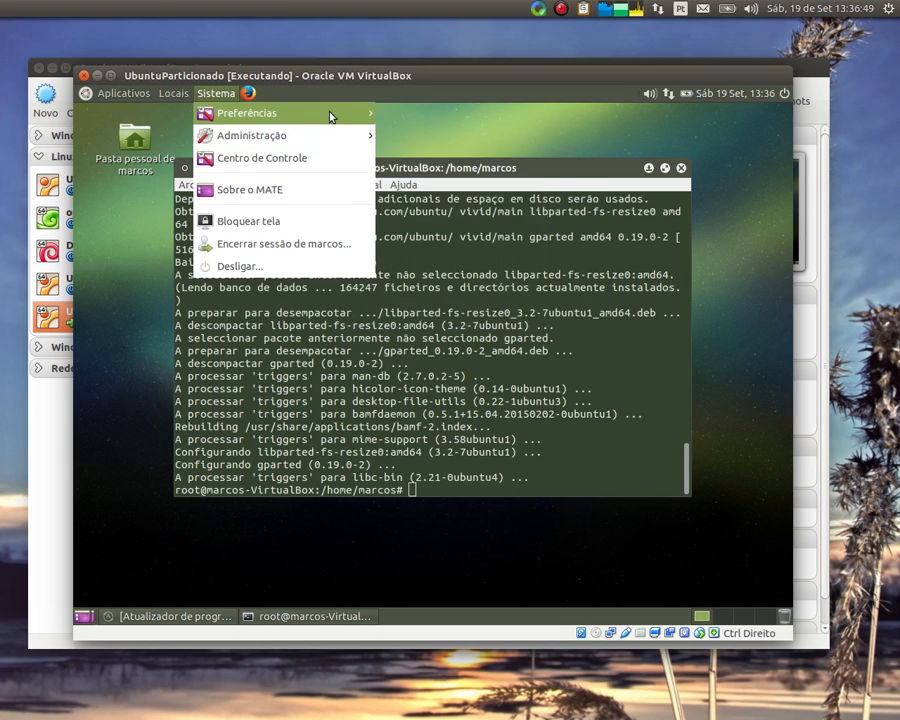
mouse_move(331, 114)
mouse_move(474, 116)
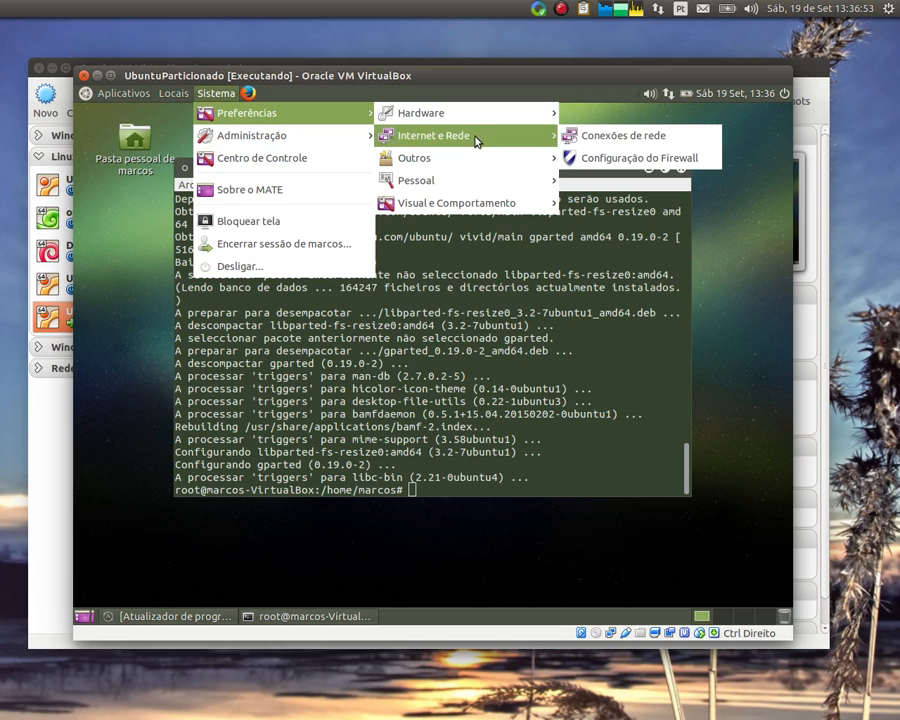
mouse_move(457, 167)
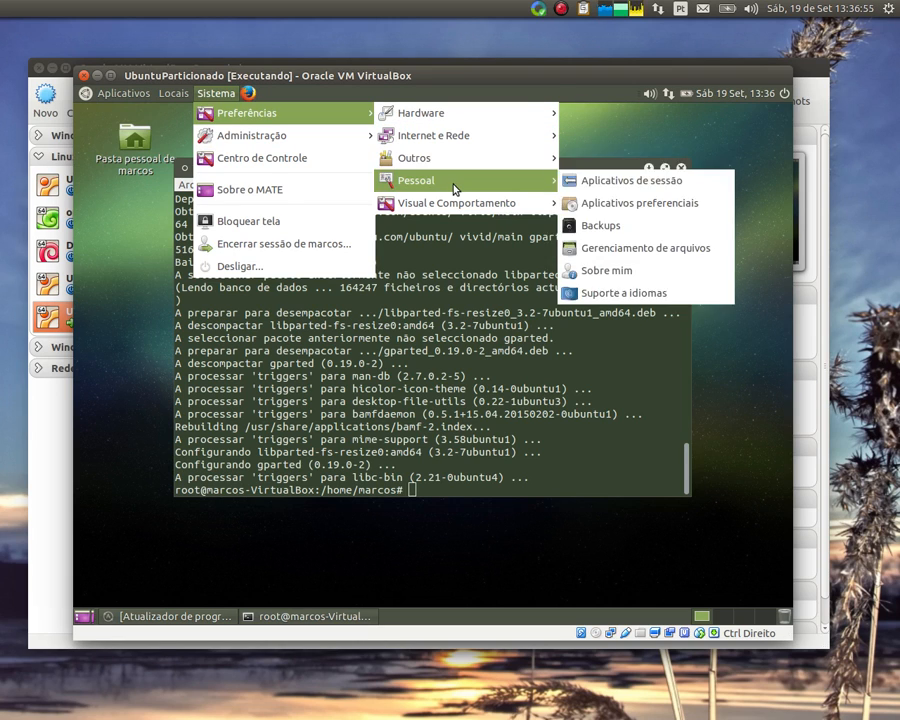
mouse_move(450, 205)
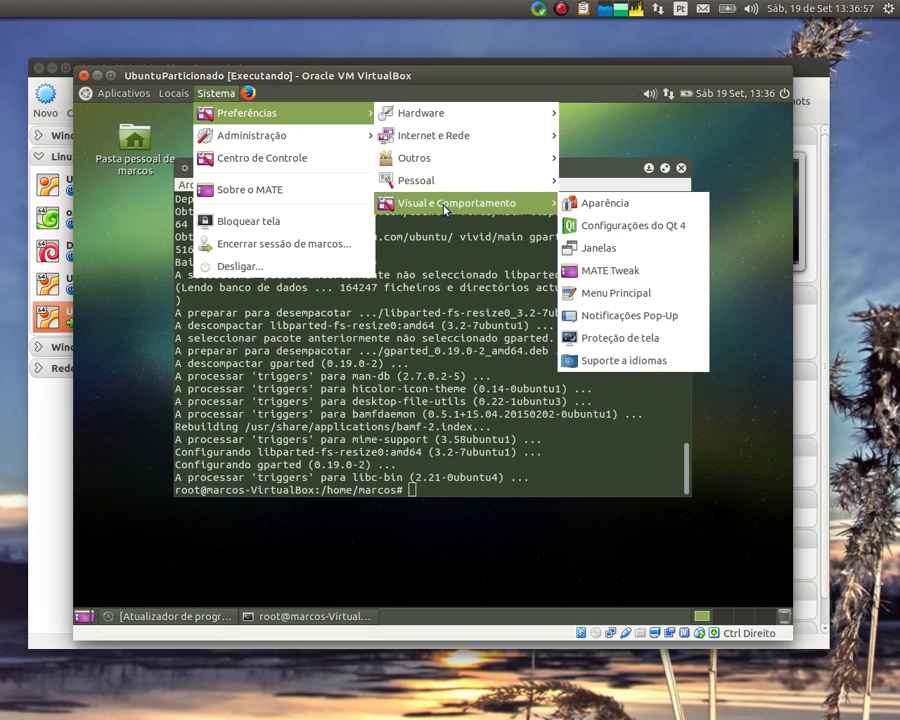
mouse_move(121, 94)
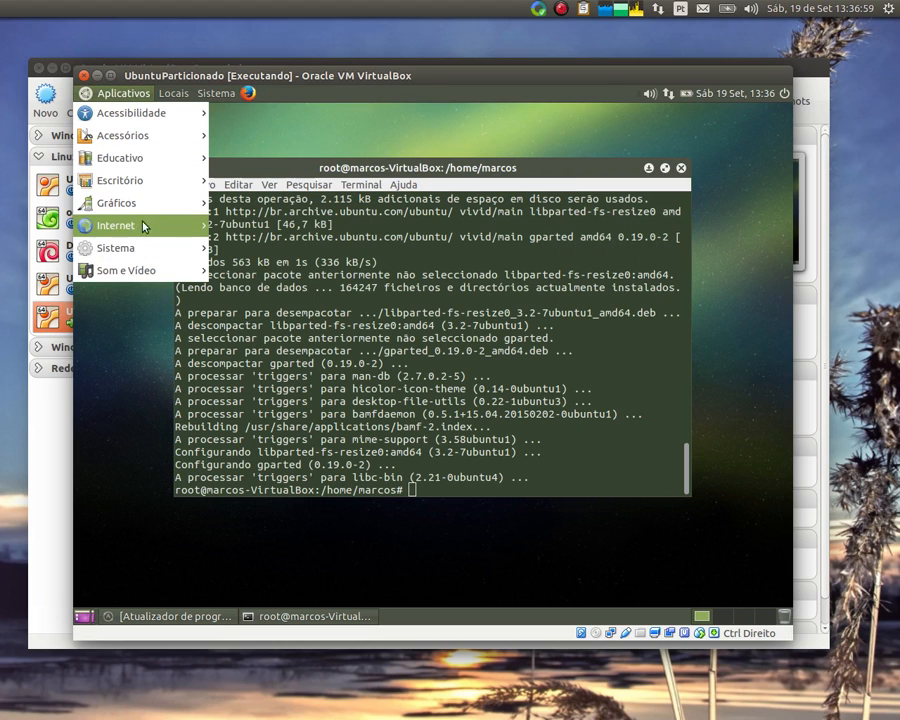
mouse_move(133, 257)
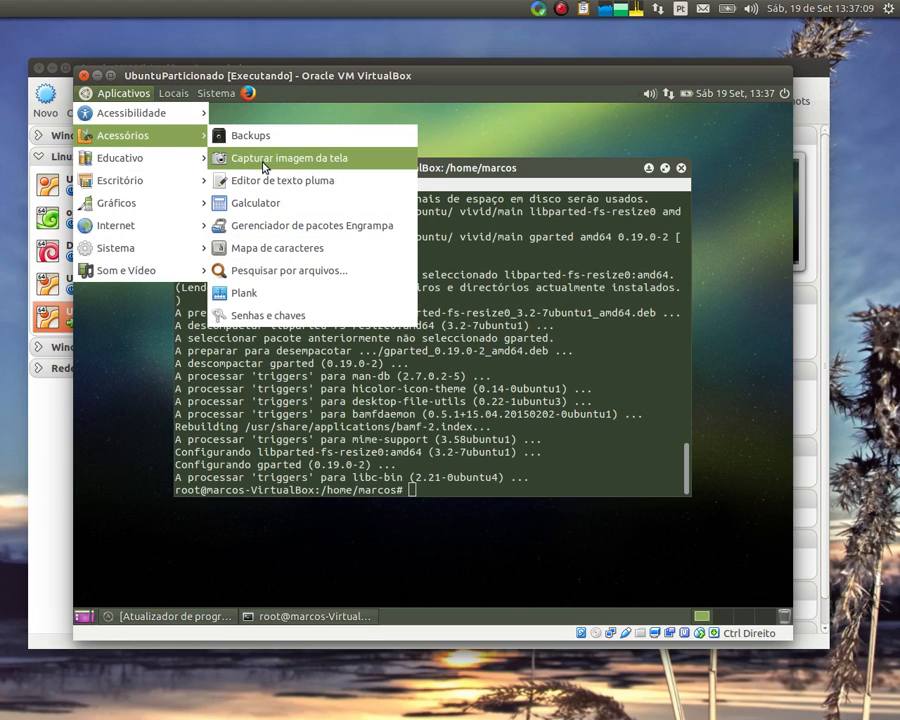
Launch GParted as root from the terminal and move its window over the terminal
click(487, 456)
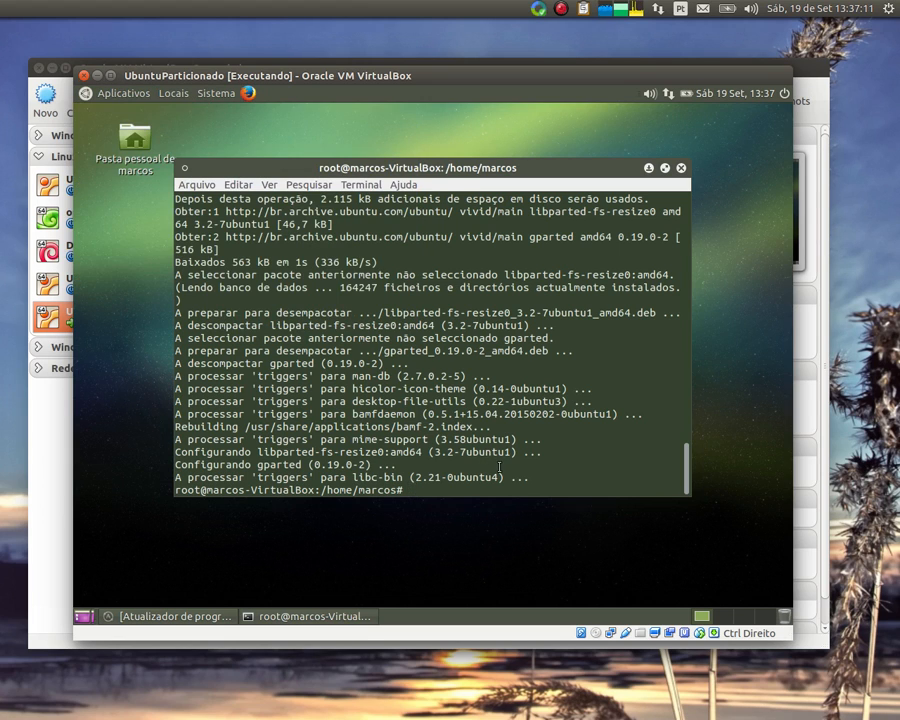
text(gparted)
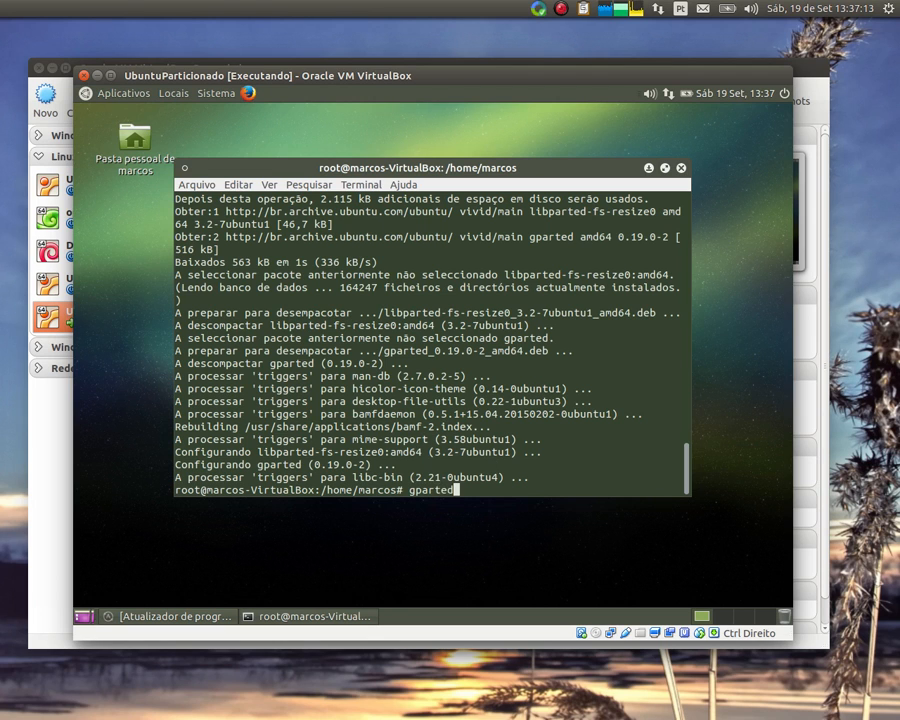
key(Return)
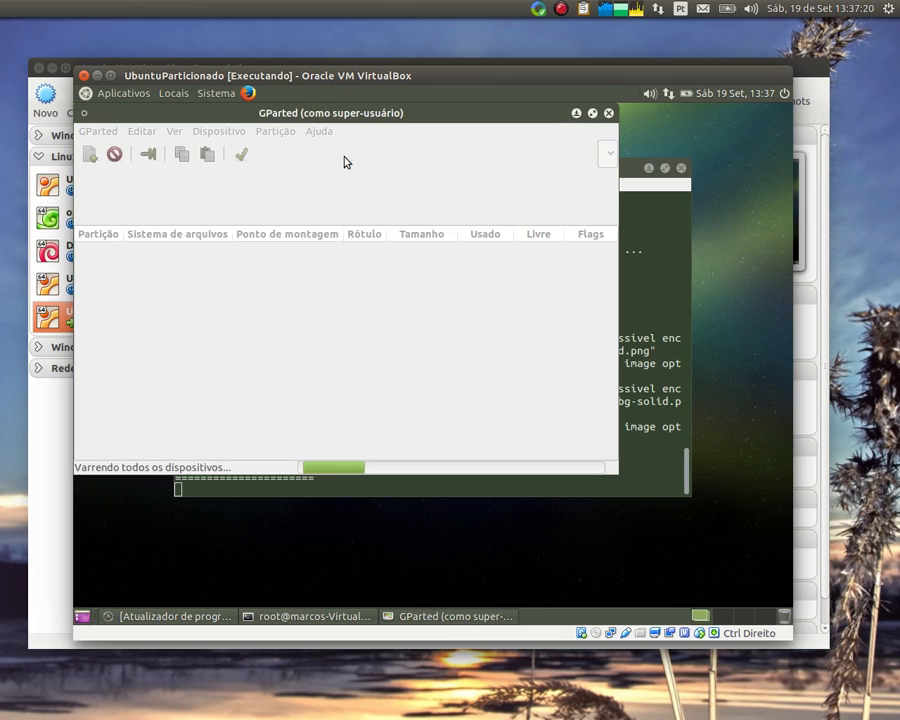
drag(335, 114, 401, 172)
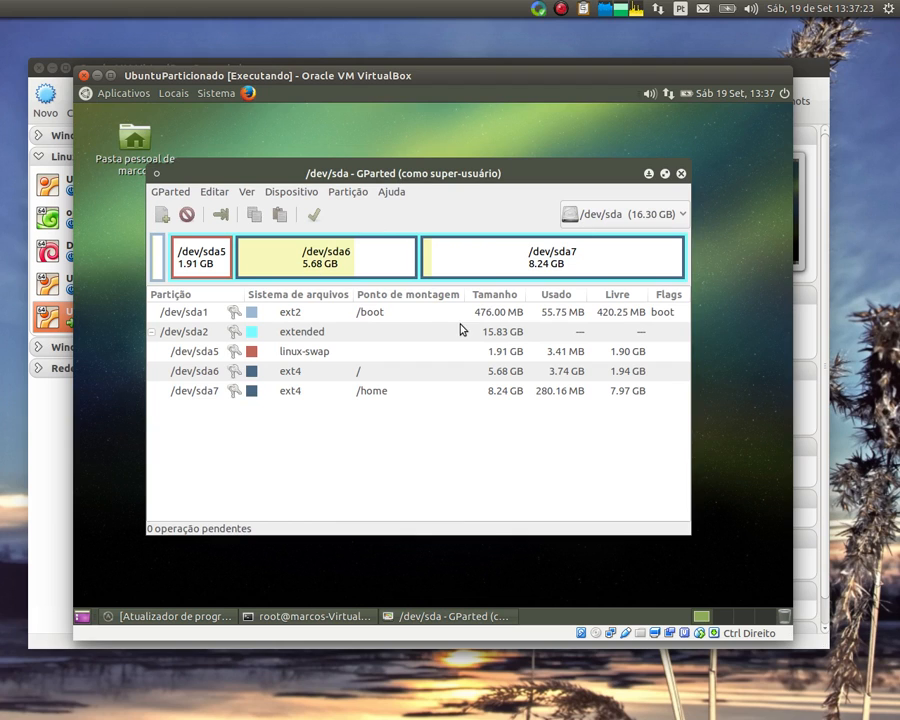
Inspect the /dev/sda partitions: swap, root, /home, /boot and the extended partition
click(191, 262)
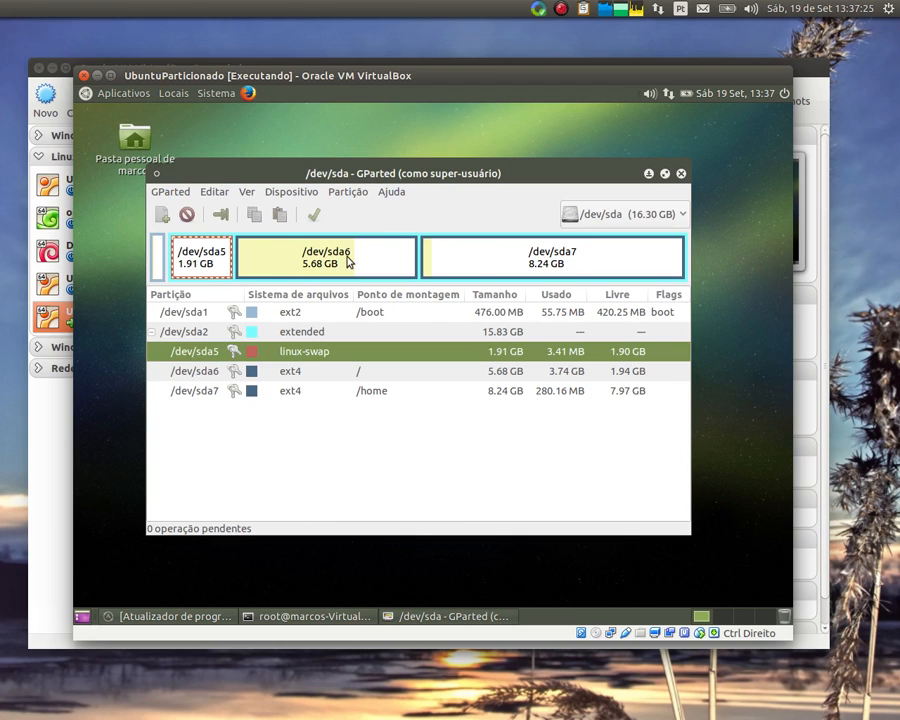
click(366, 264)
click(518, 268)
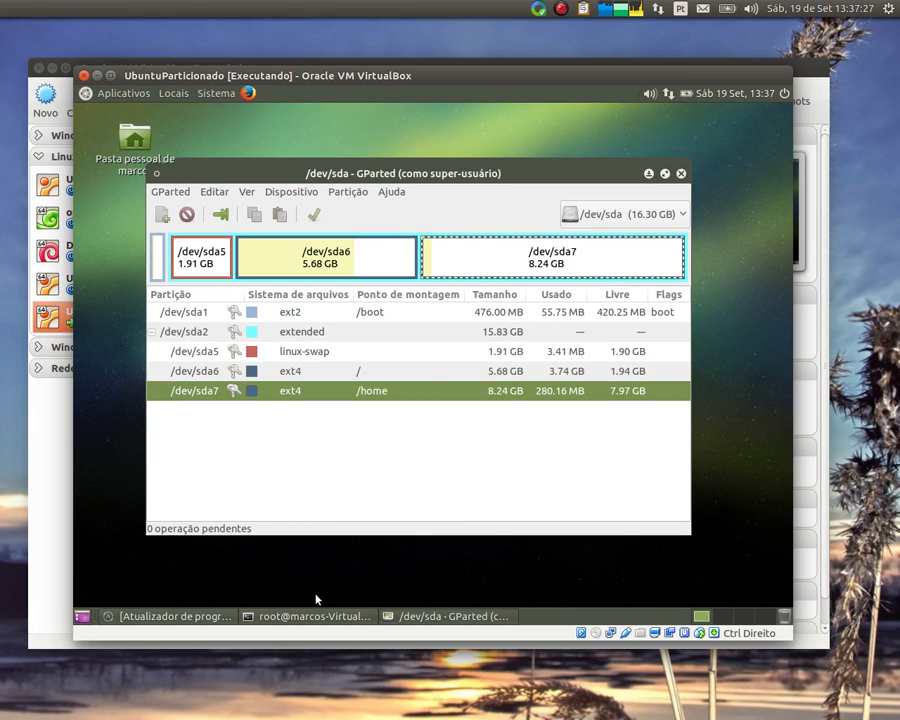
click(158, 257)
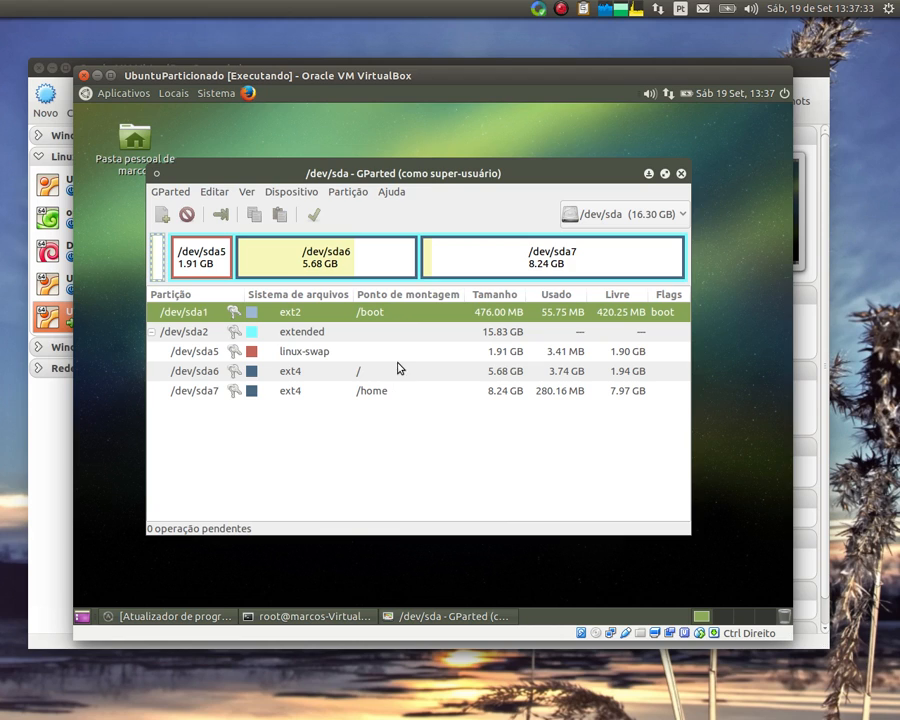
click(287, 334)
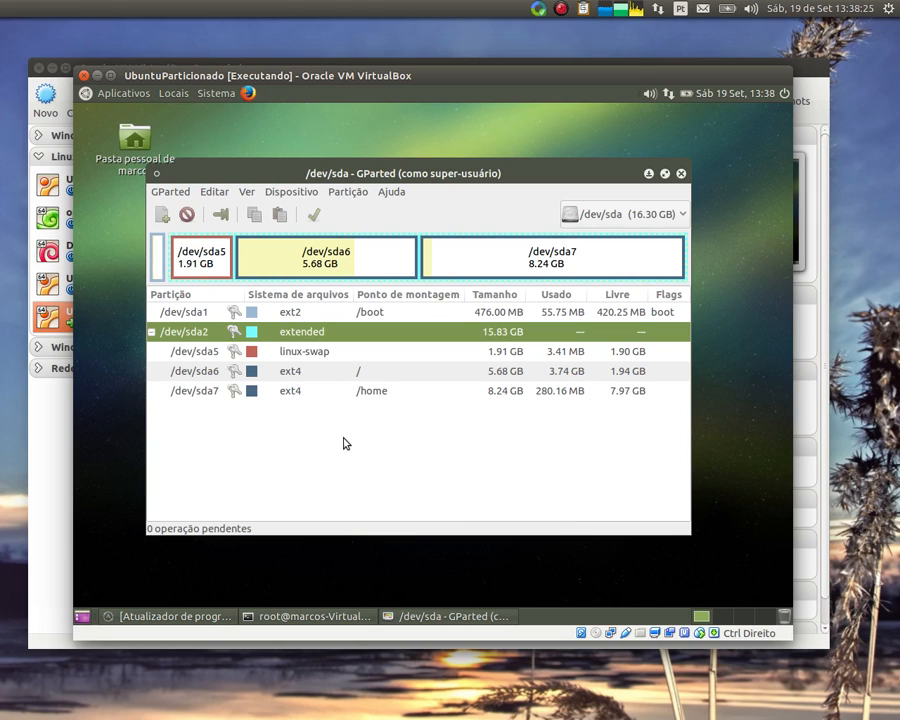
click(356, 389)
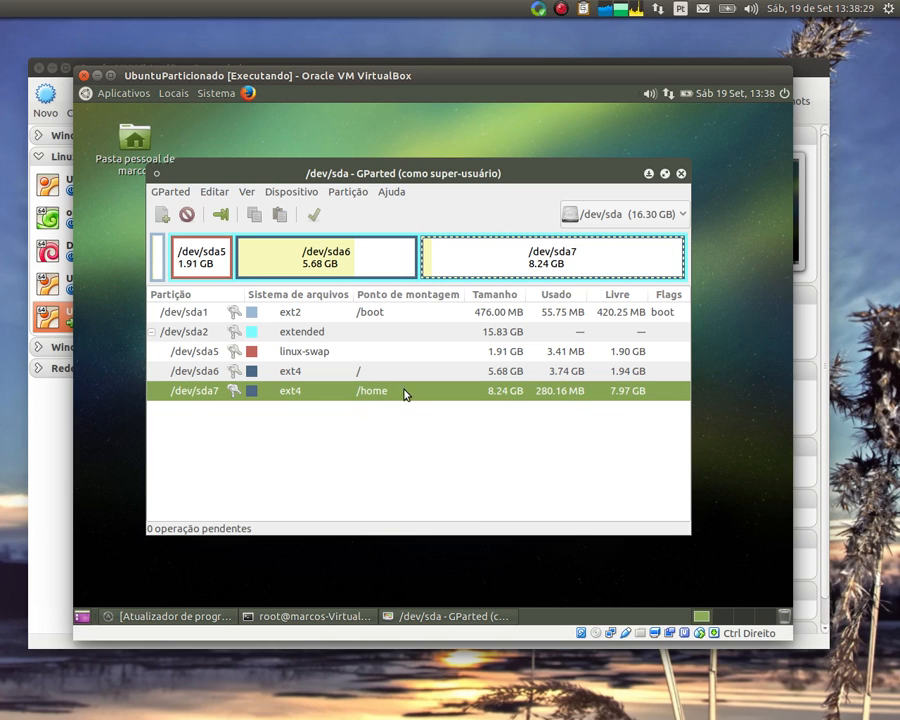
Open the personal home folder in Caja from Places and move the window aside
click(162, 94)
click(200, 114)
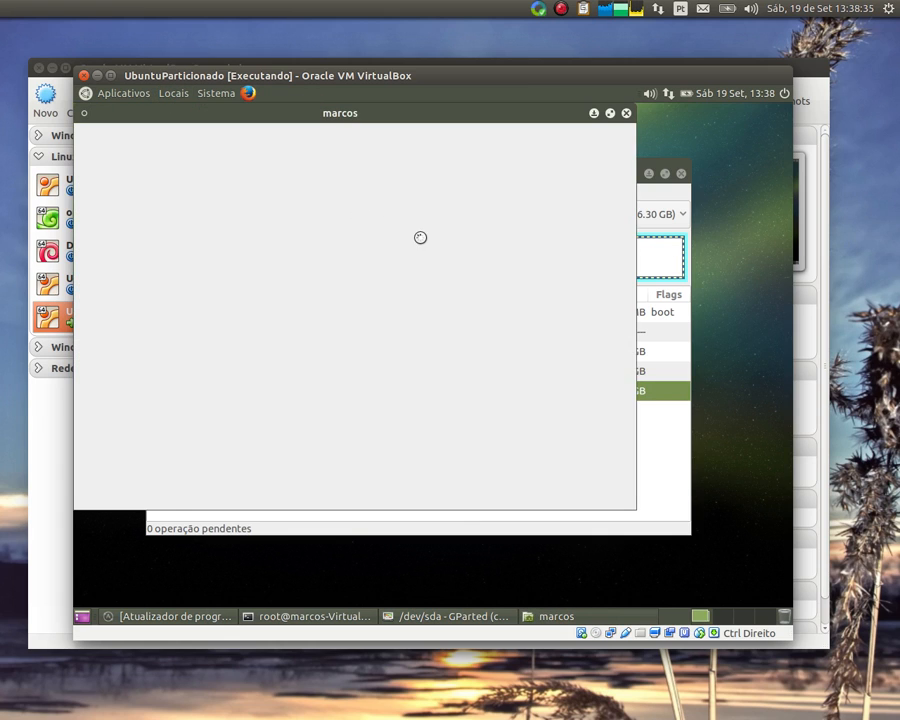
drag(357, 114, 497, 211)
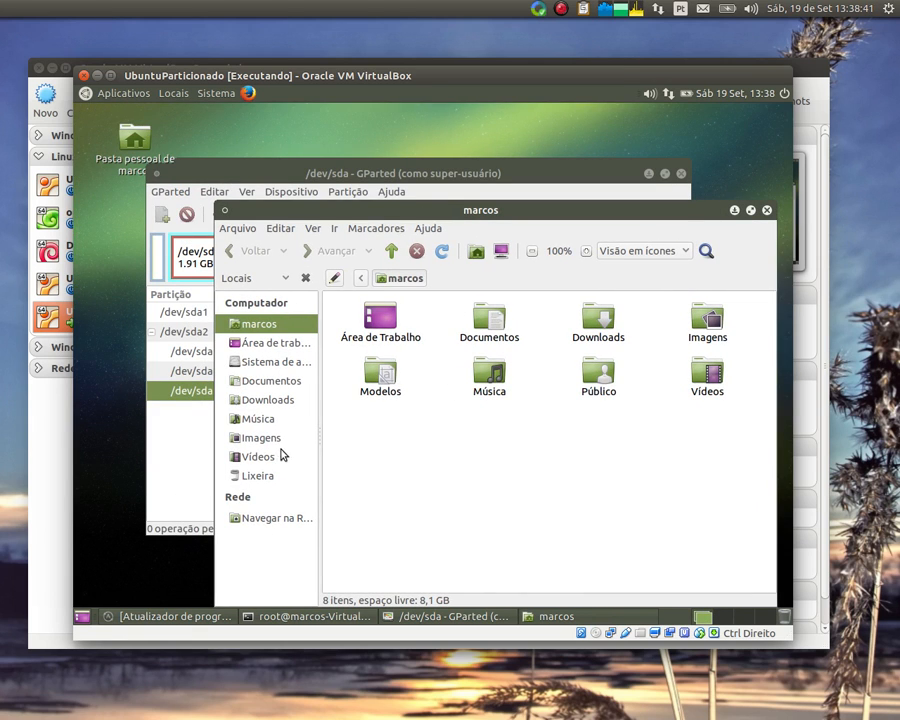
Browse to the file system root, tile Caja beside GParted, and open the home folder
click(265, 381)
click(280, 362)
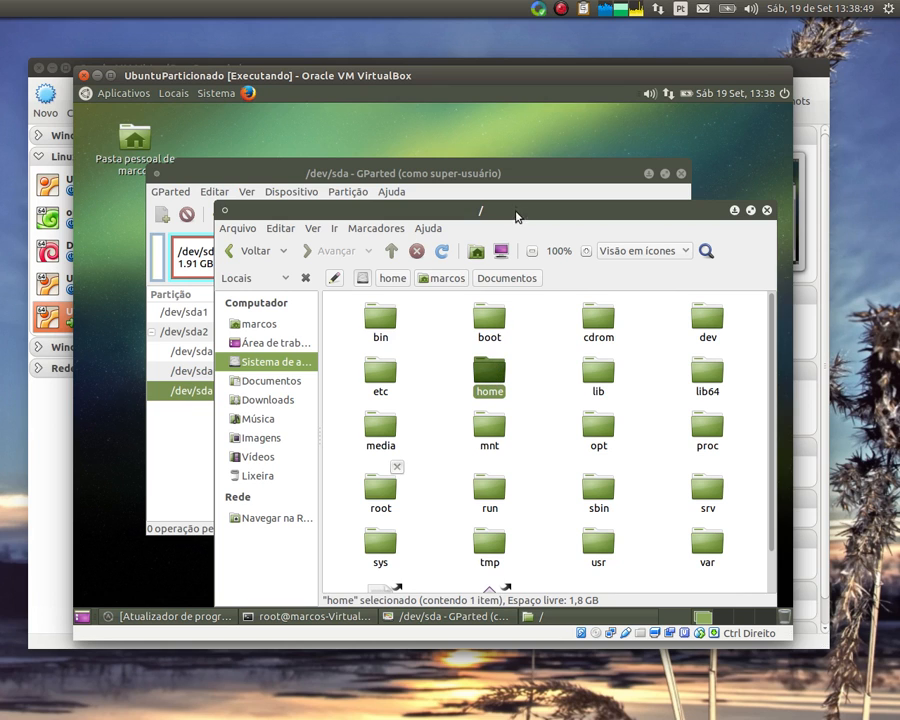
drag(515, 214, 790, 192)
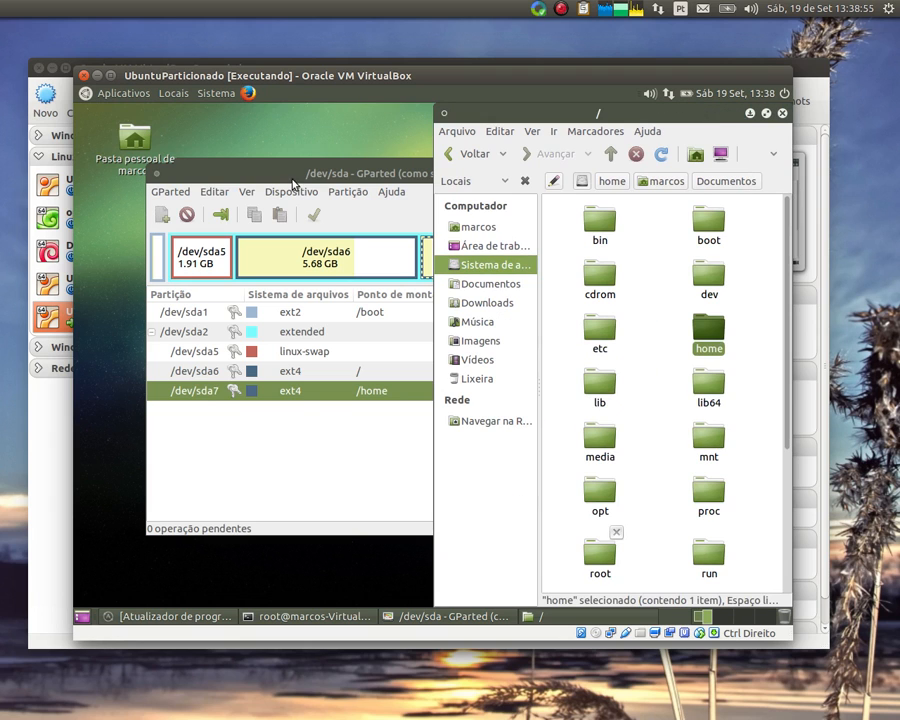
drag(313, 177, 66, 200)
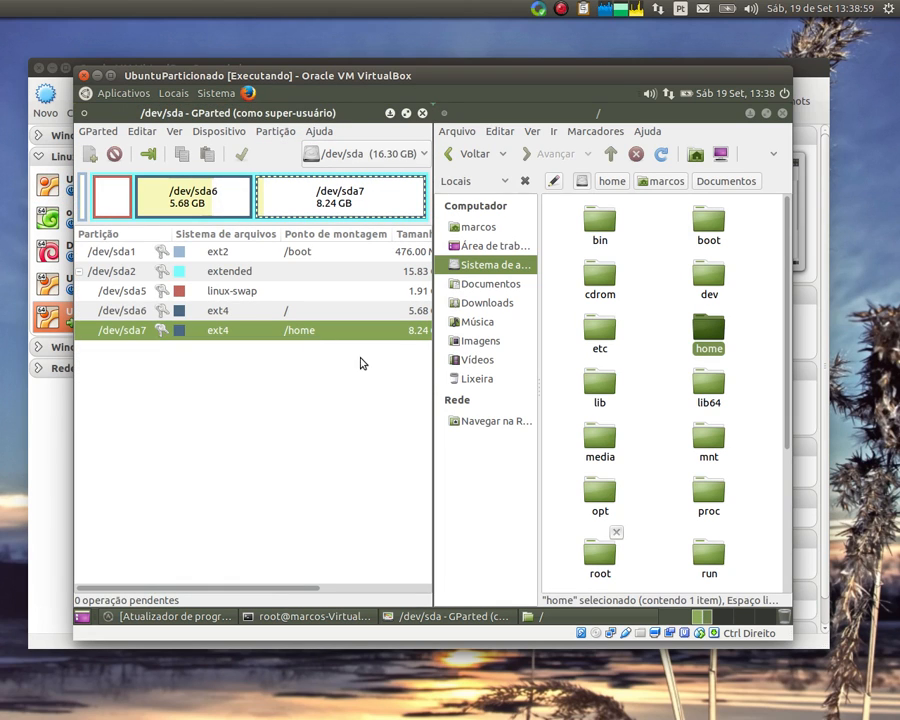
double_click(704, 330)
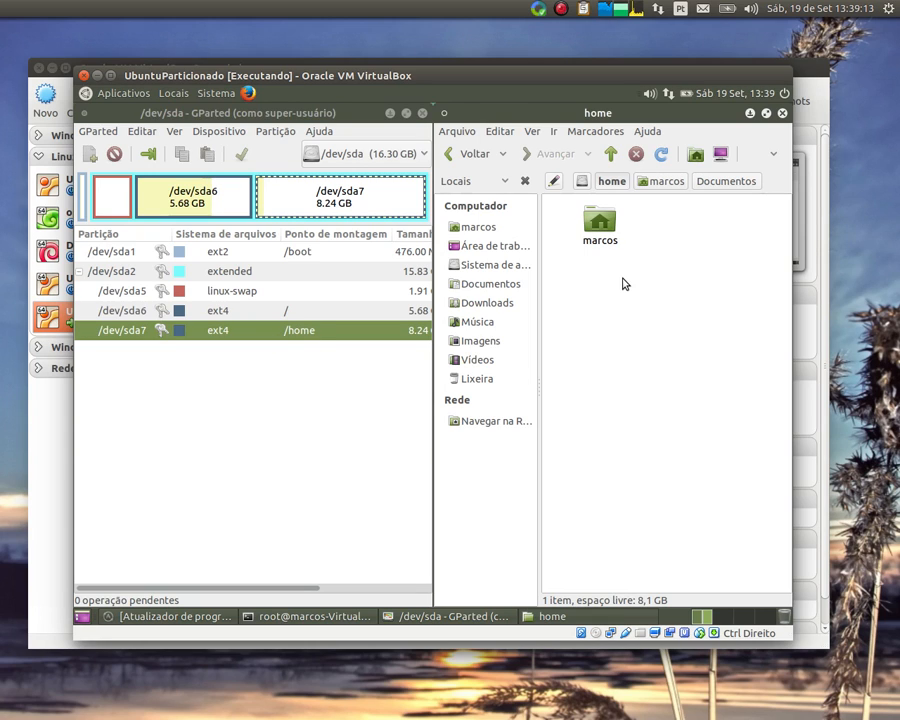
click(251, 331)
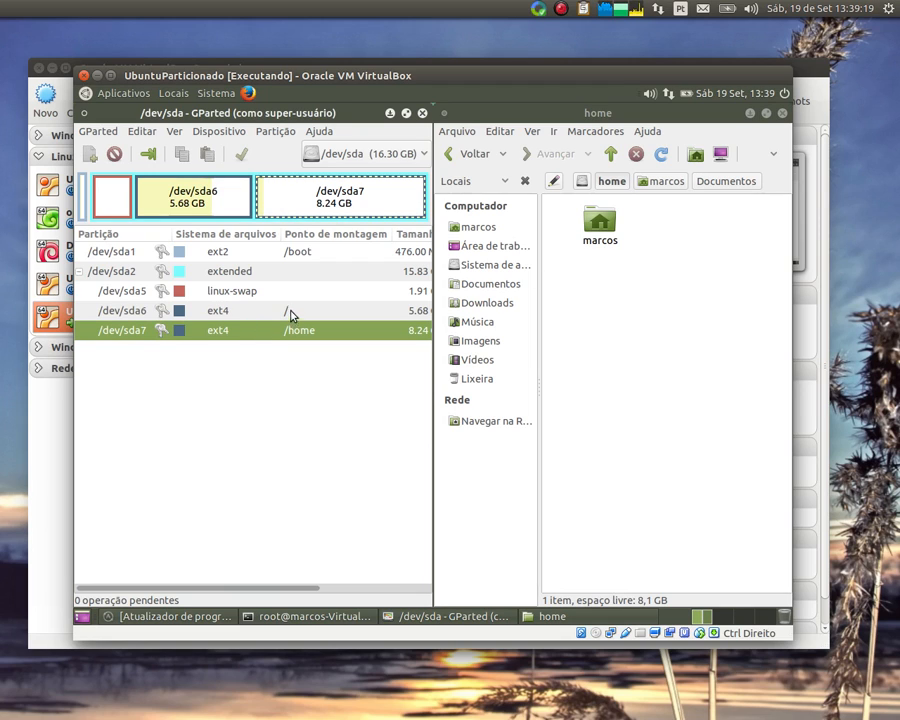
click(291, 311)
click(298, 275)
click(297, 254)
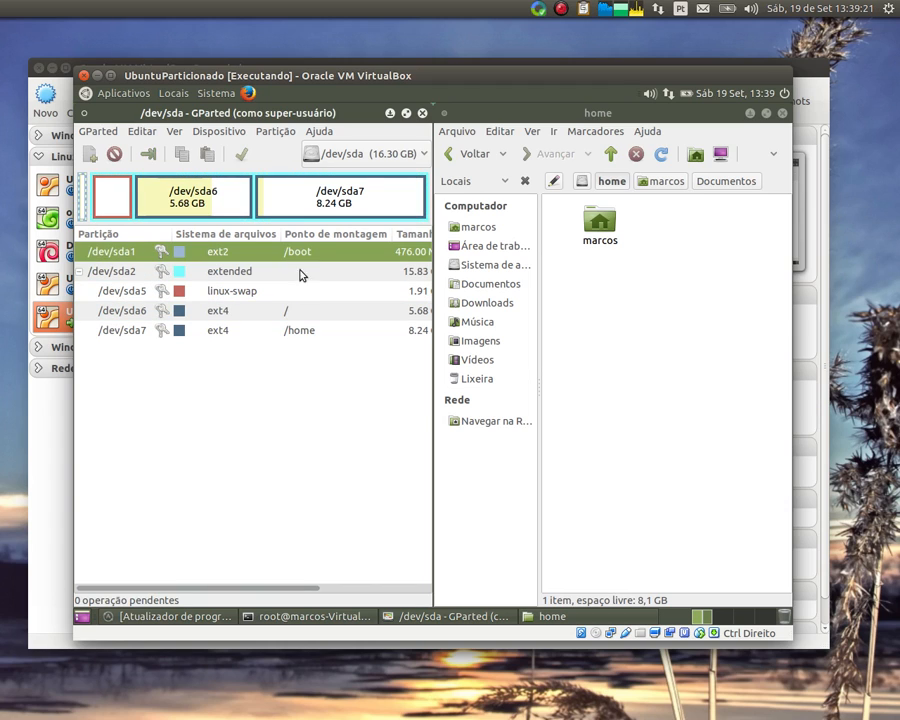
click(293, 332)
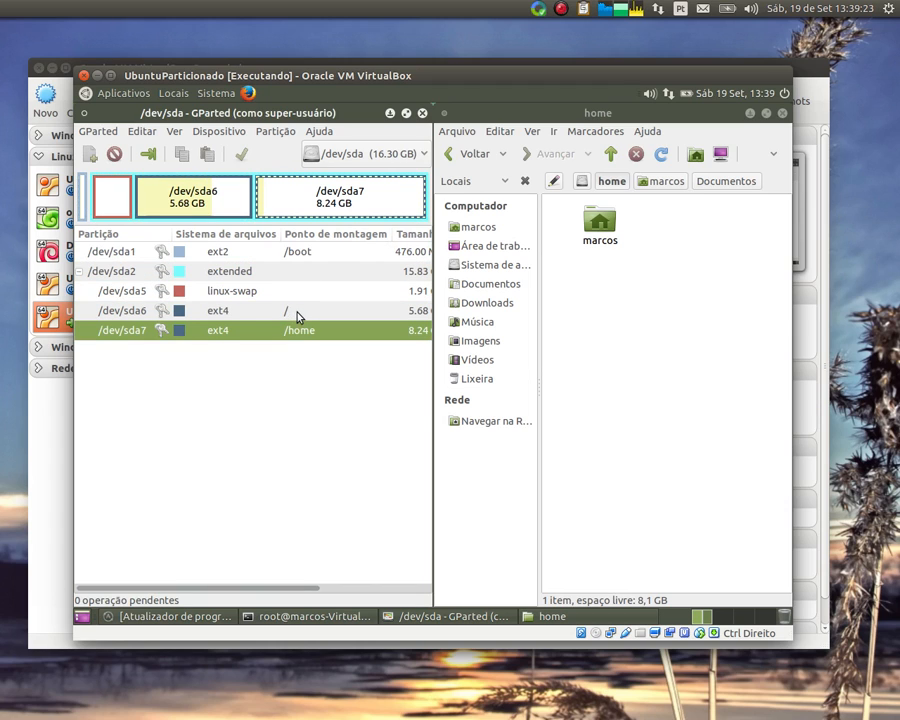
click(294, 312)
click(291, 255)
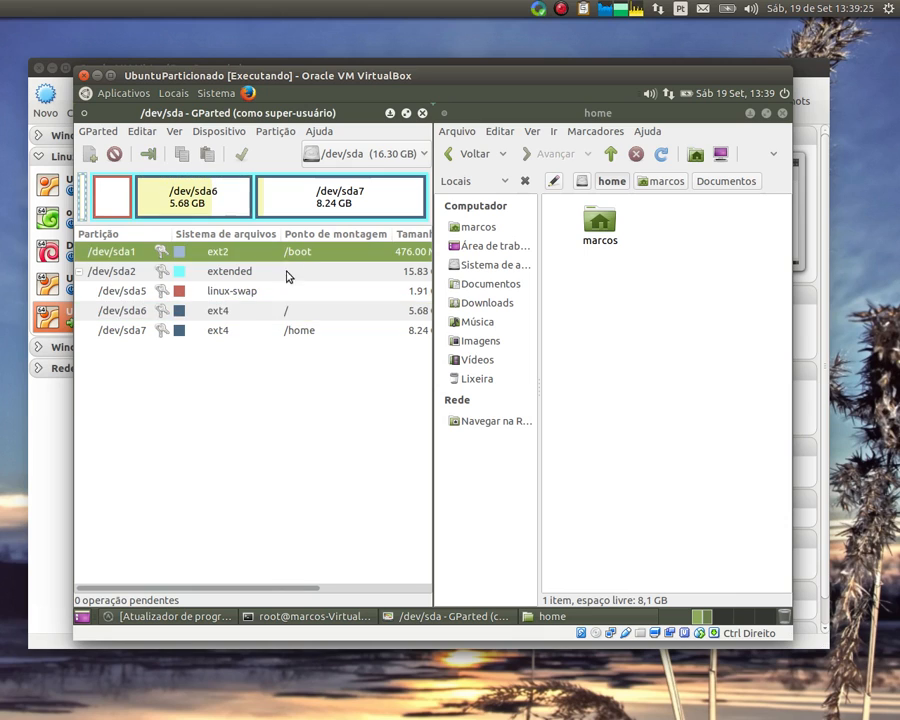
click(280, 313)
click(290, 254)
click(288, 308)
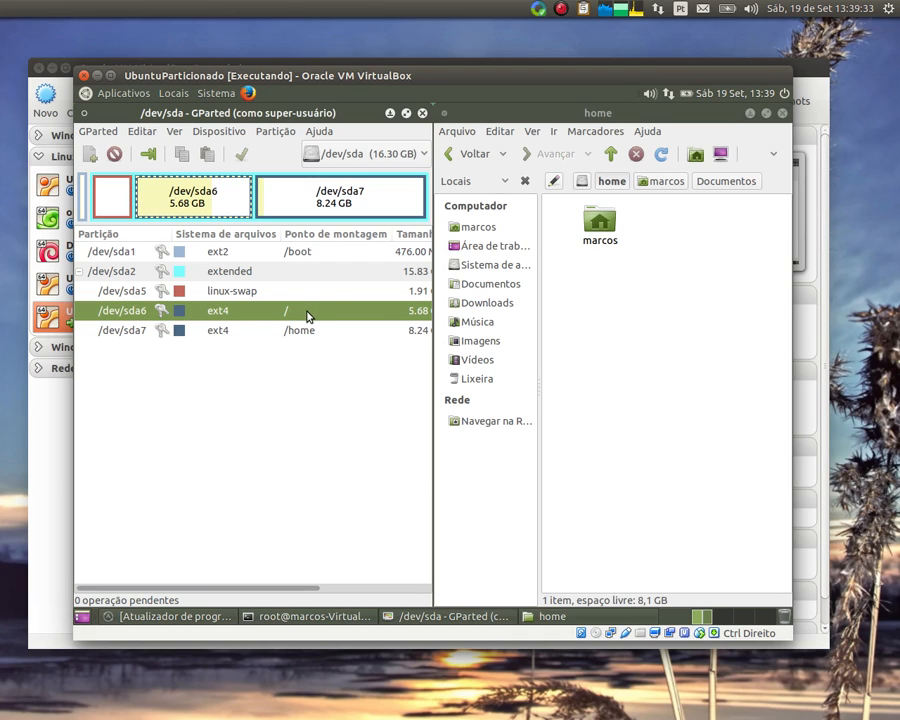
click(308, 329)
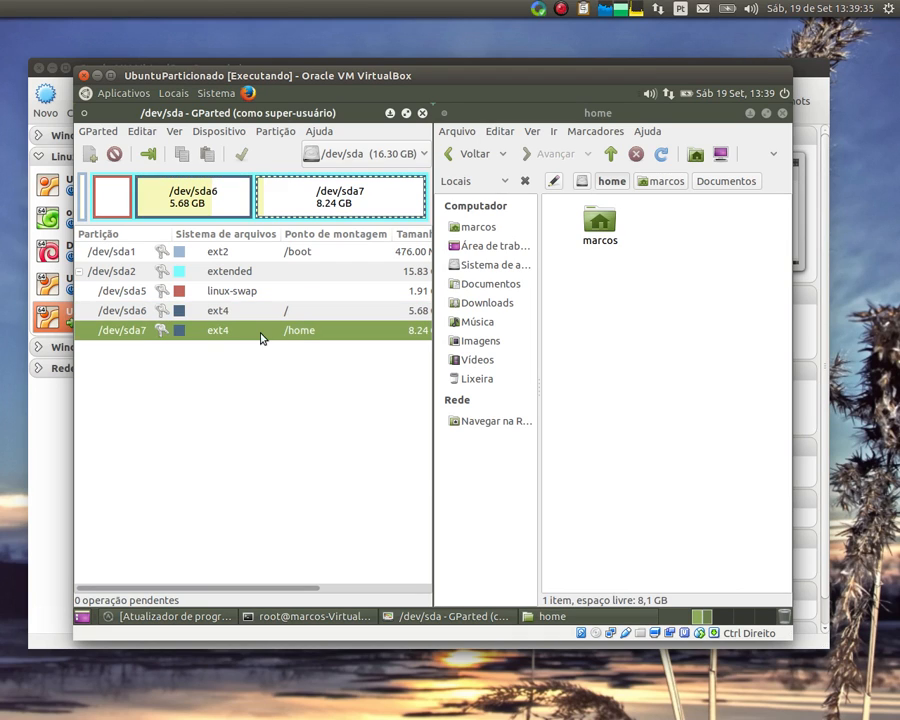
click(602, 228)
double_click(605, 236)
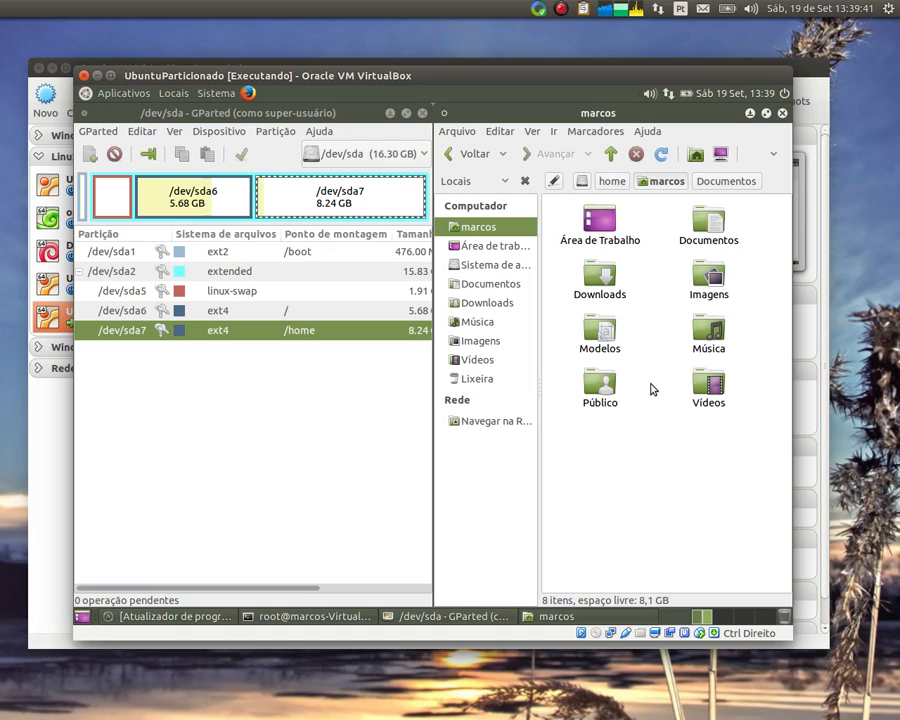
click(613, 182)
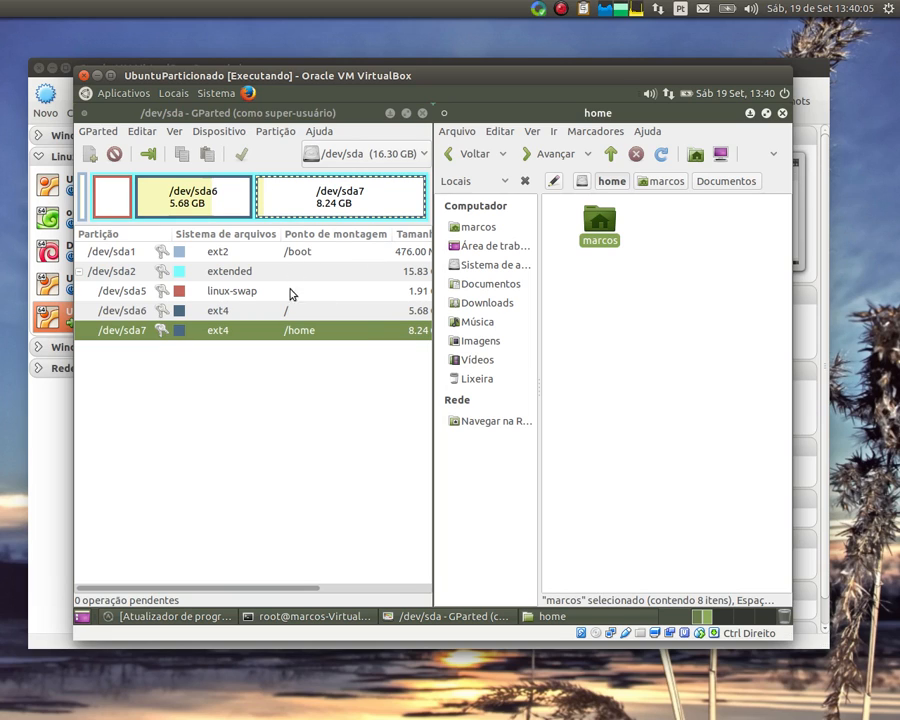
click(276, 313)
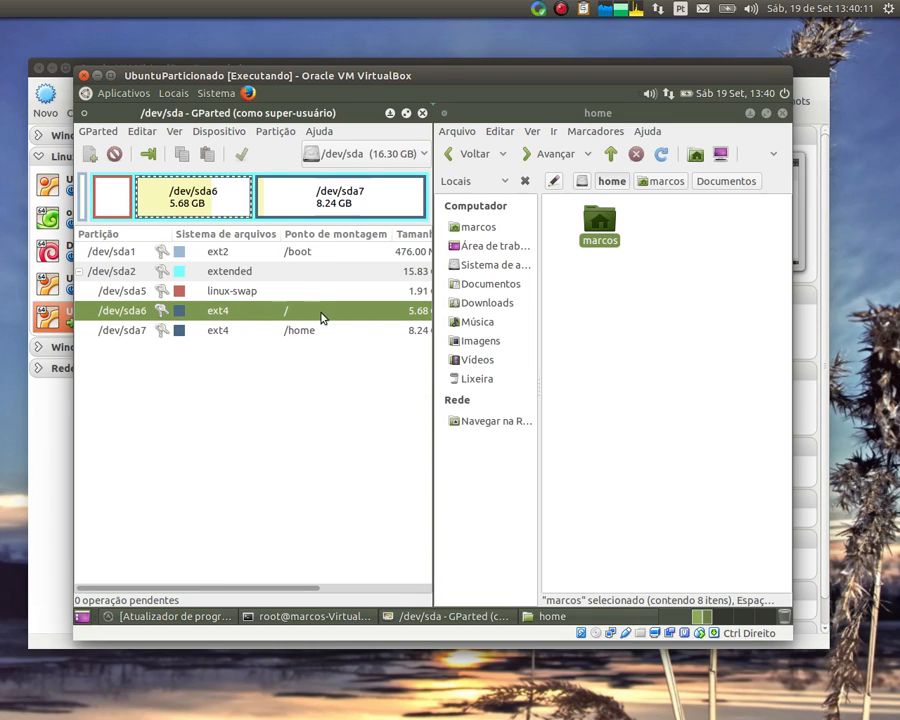
click(309, 254)
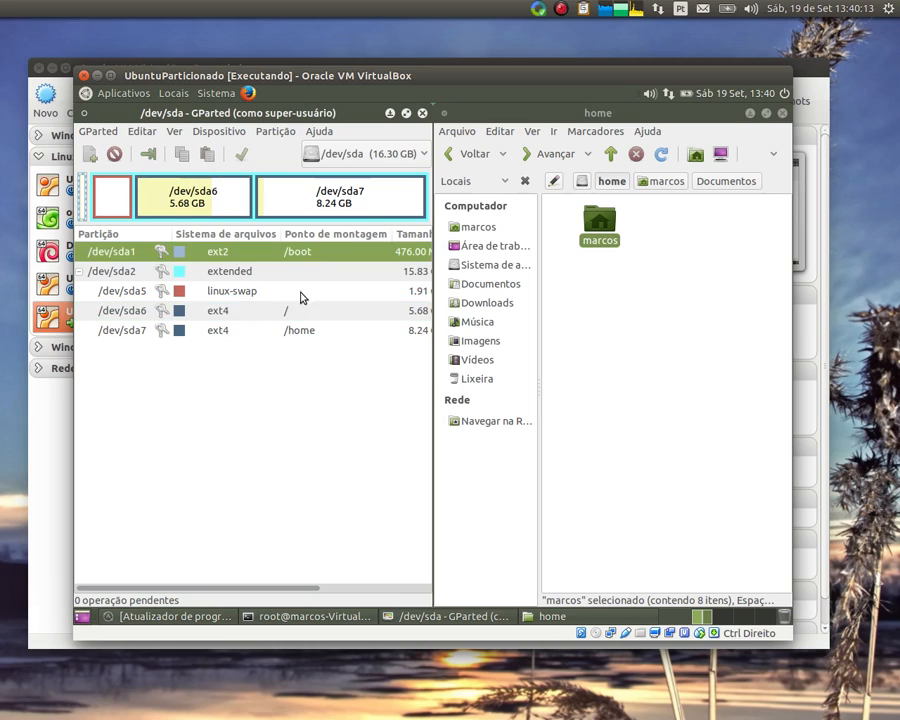
click(302, 304)
click(310, 255)
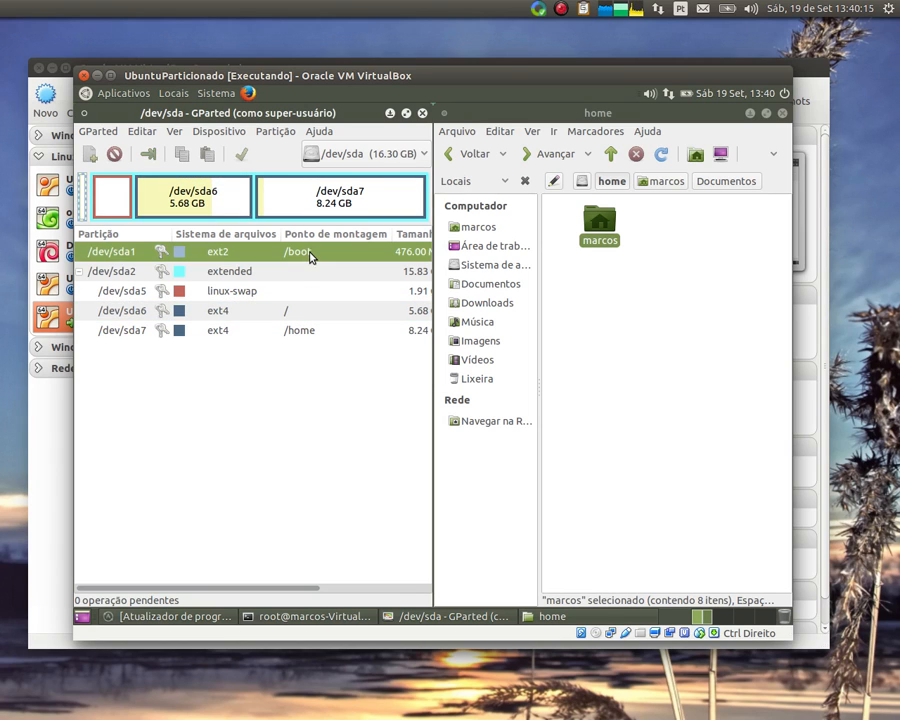
click(291, 310)
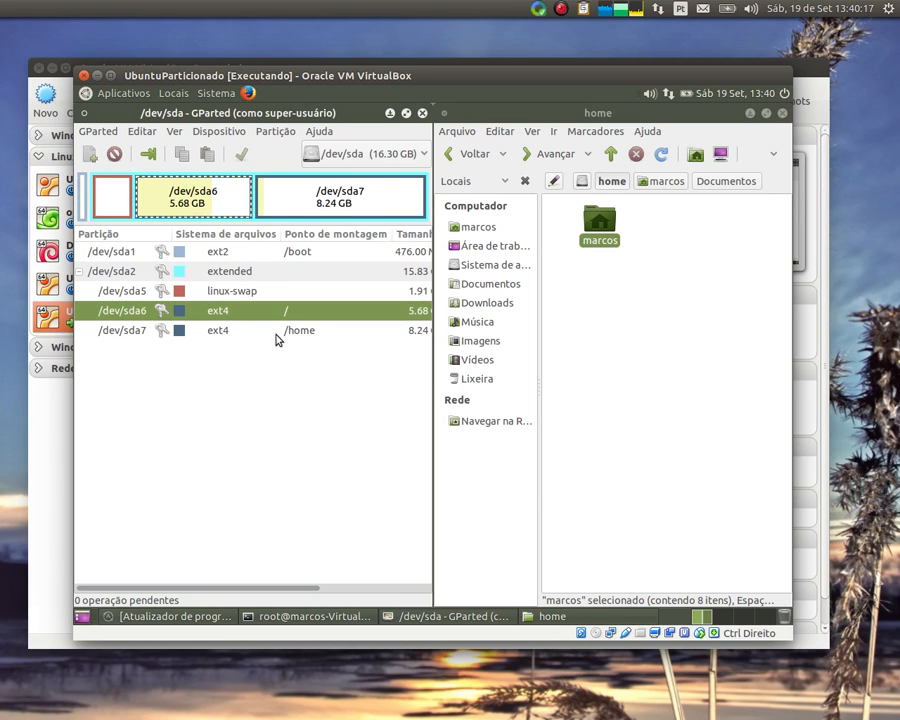
click(292, 334)
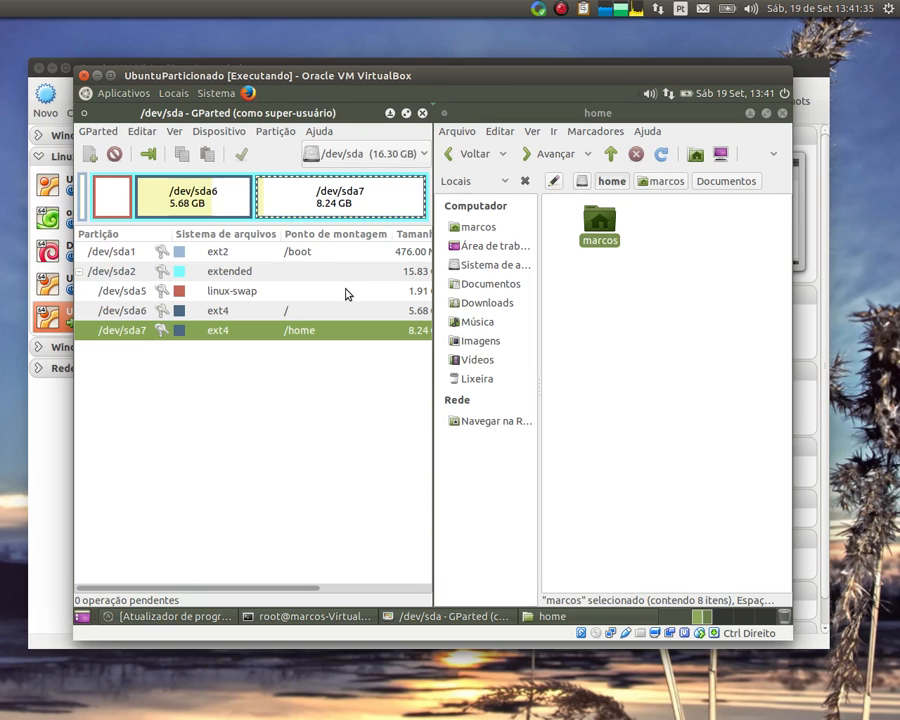
click(311, 253)
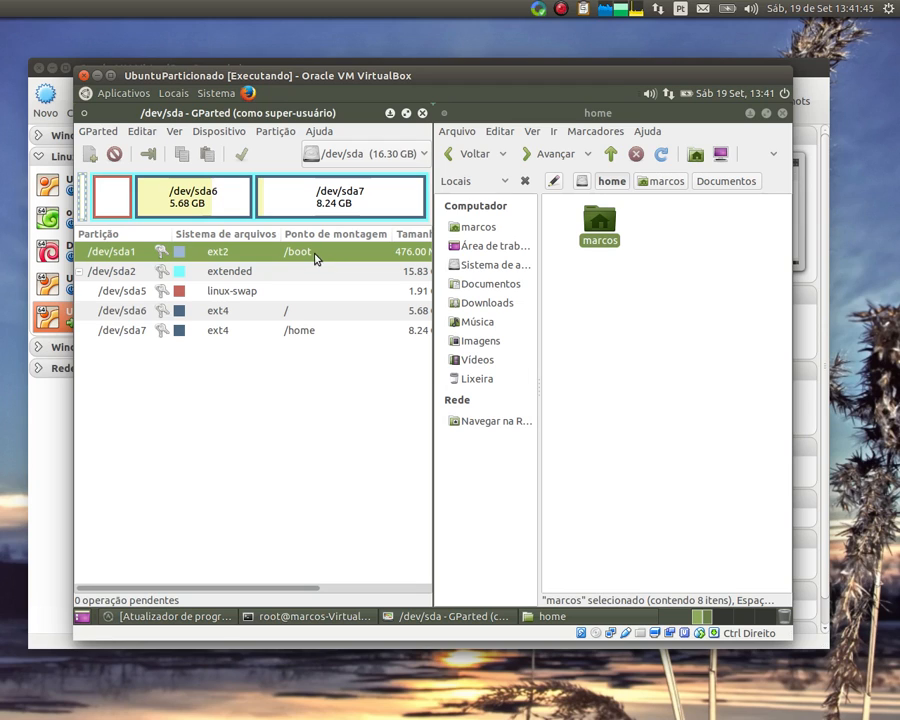
click(279, 315)
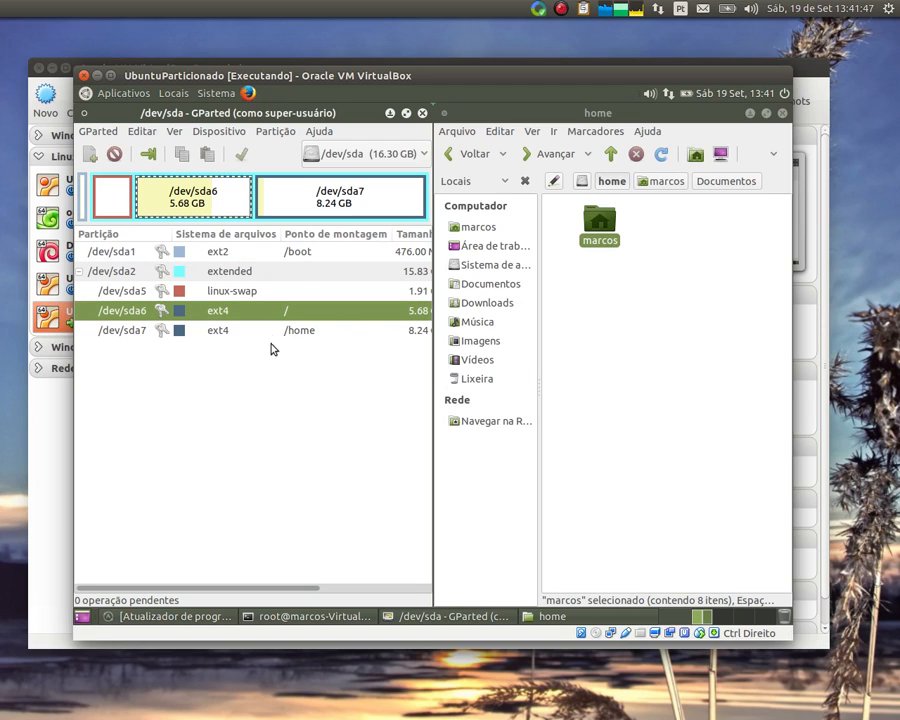